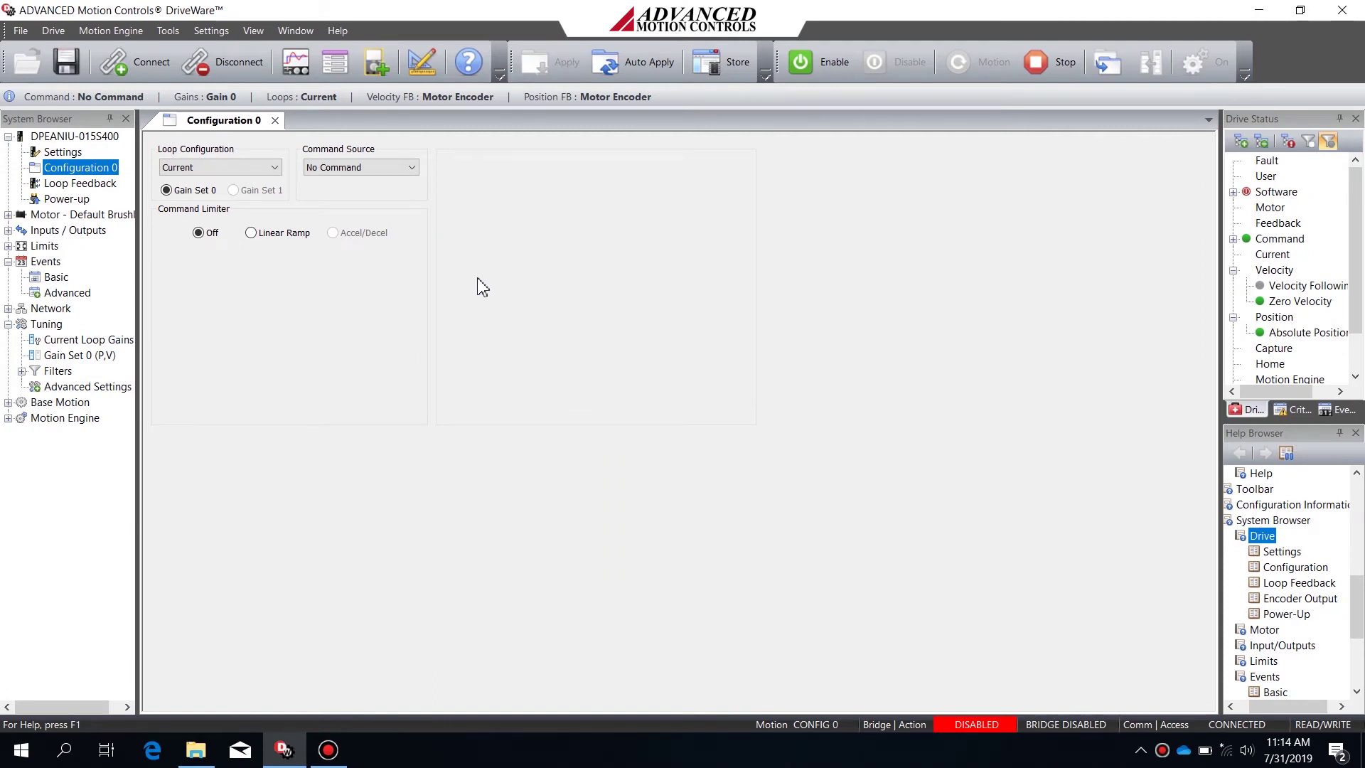
# - Set Position Around Velocity with a 1000 rpm, 2000 rpm/s accel/decel limiter and apply it
pyautogui.click(252, 171)
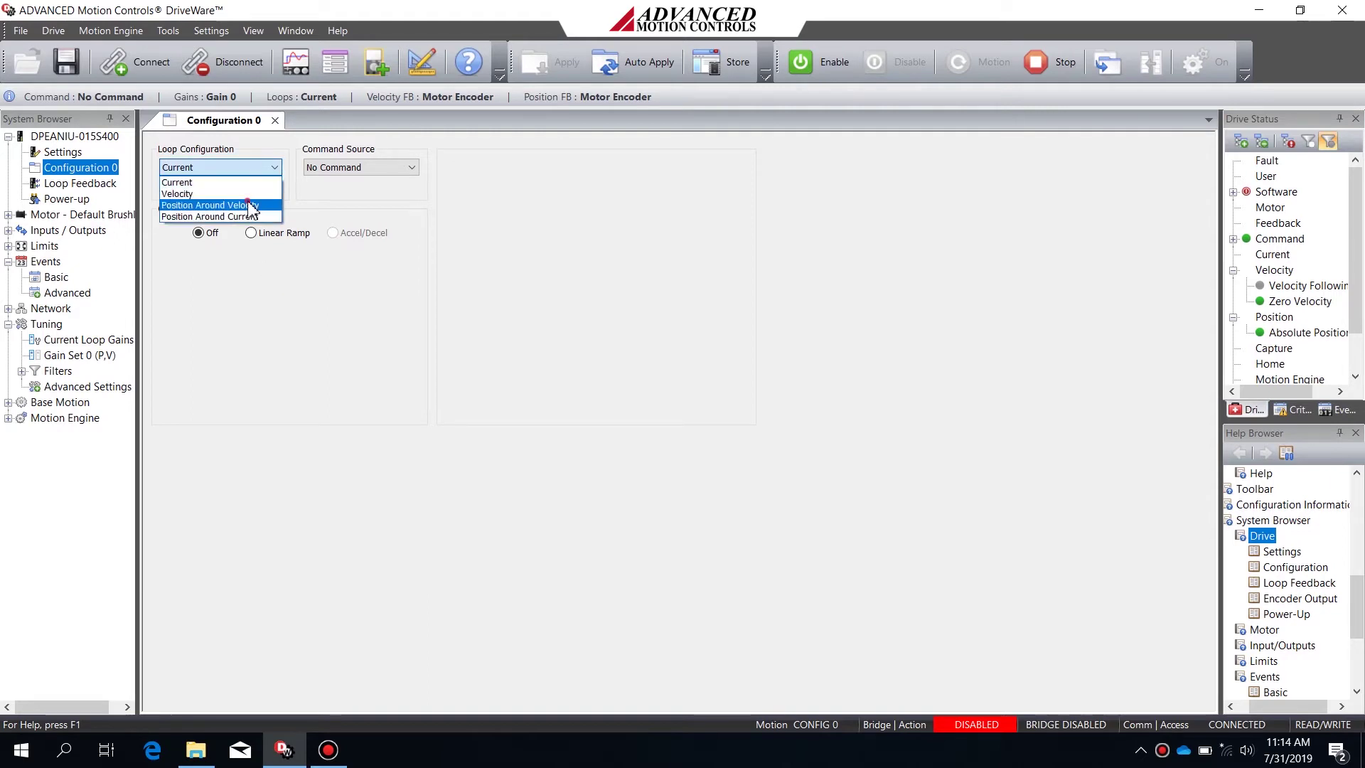
pyautogui.click(252, 206)
pyautogui.click(333, 234)
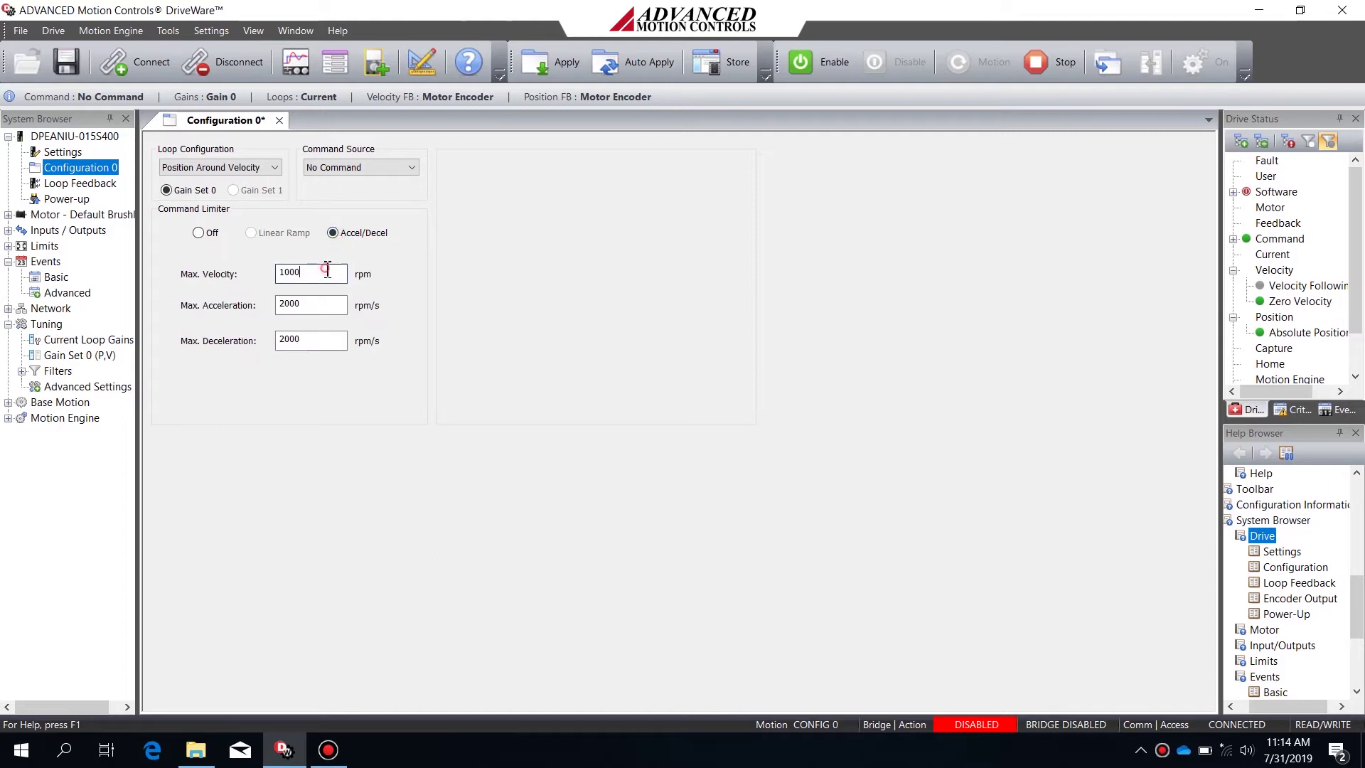
pyautogui.click(326, 302)
pyautogui.click(324, 338)
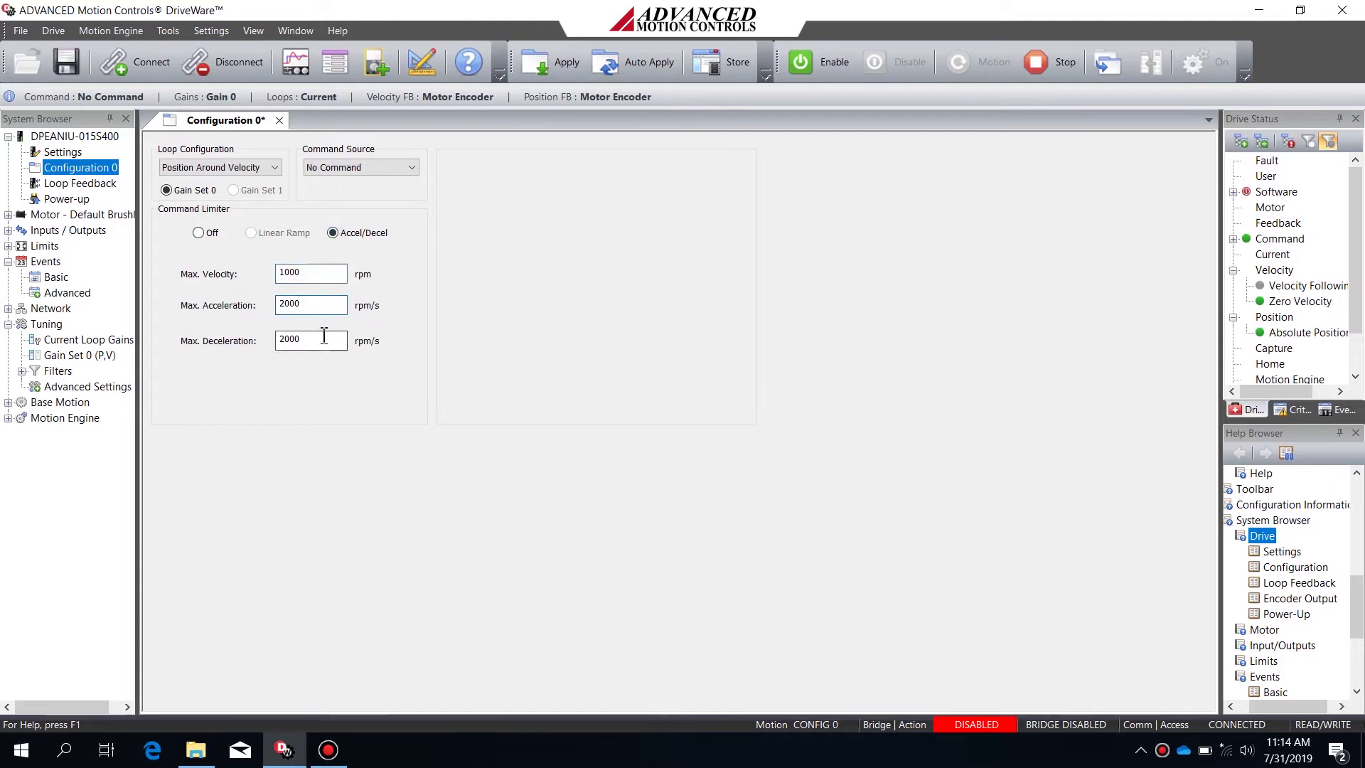
pyautogui.click(546, 62)
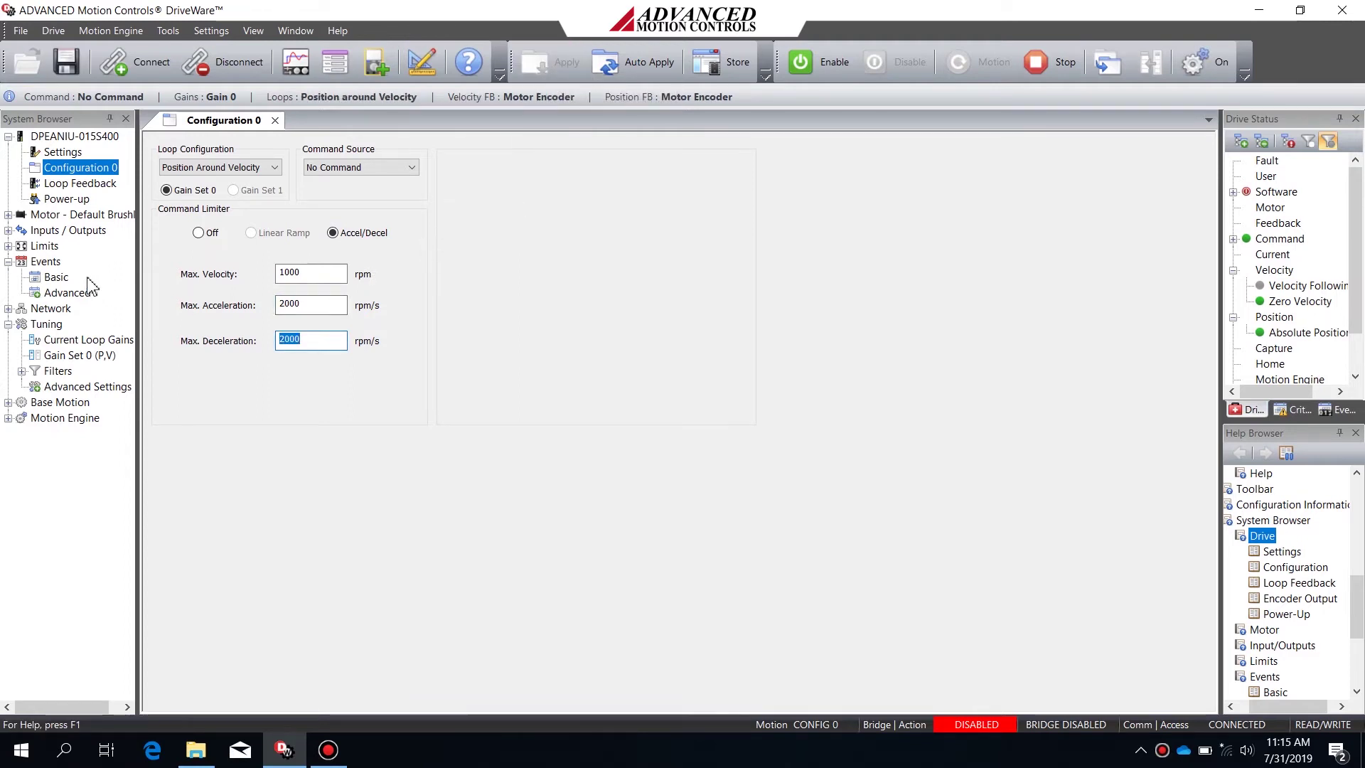
# - Make Position Following Error No Action and unlatched, apply it, and show Gain Set 0
pyautogui.click(64, 282)
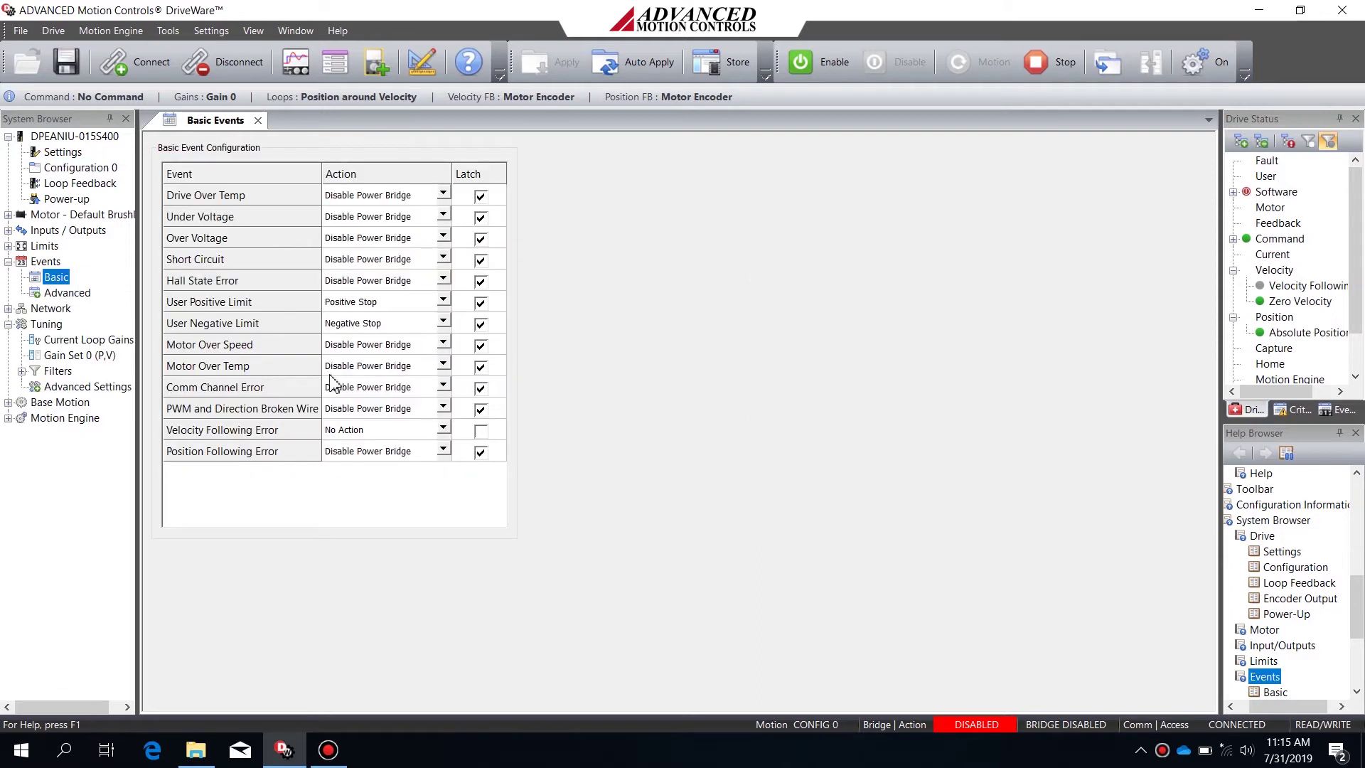
pyautogui.click(443, 450)
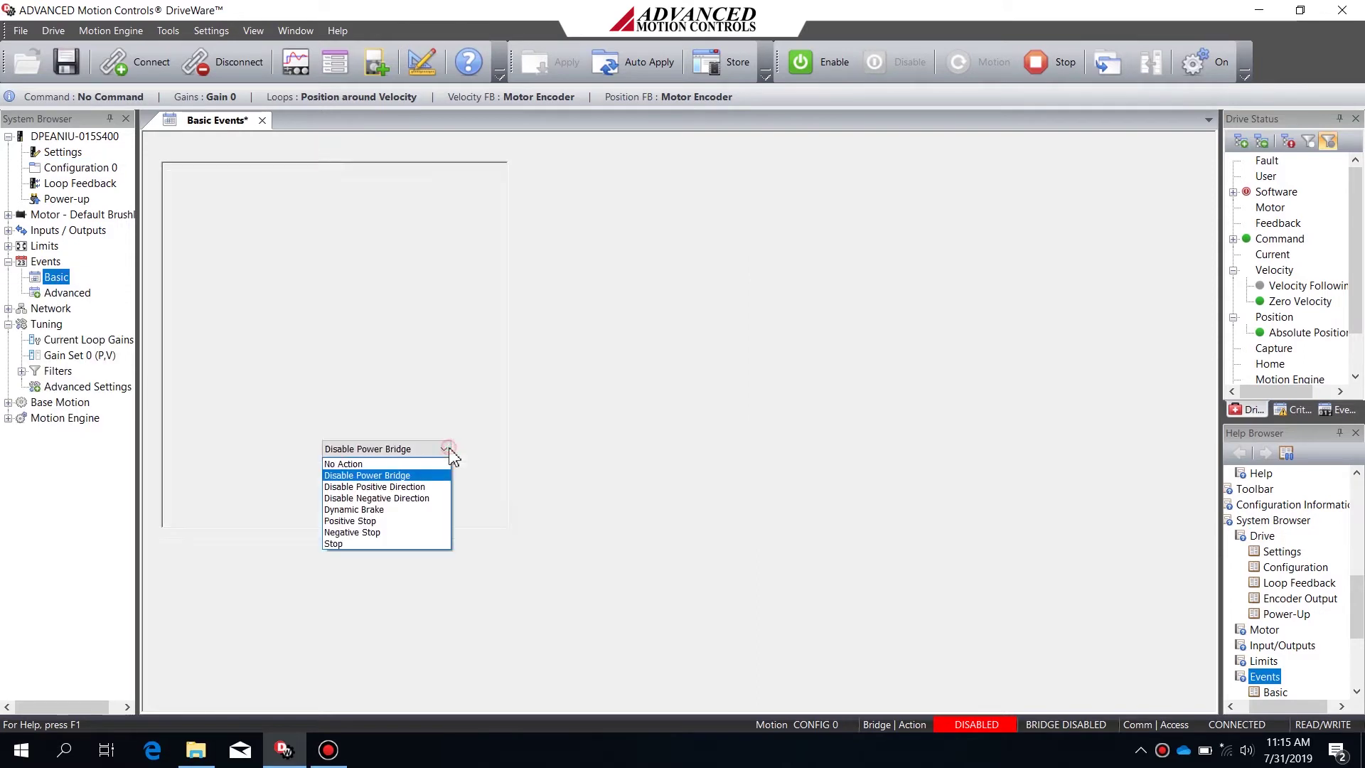
pyautogui.click(427, 464)
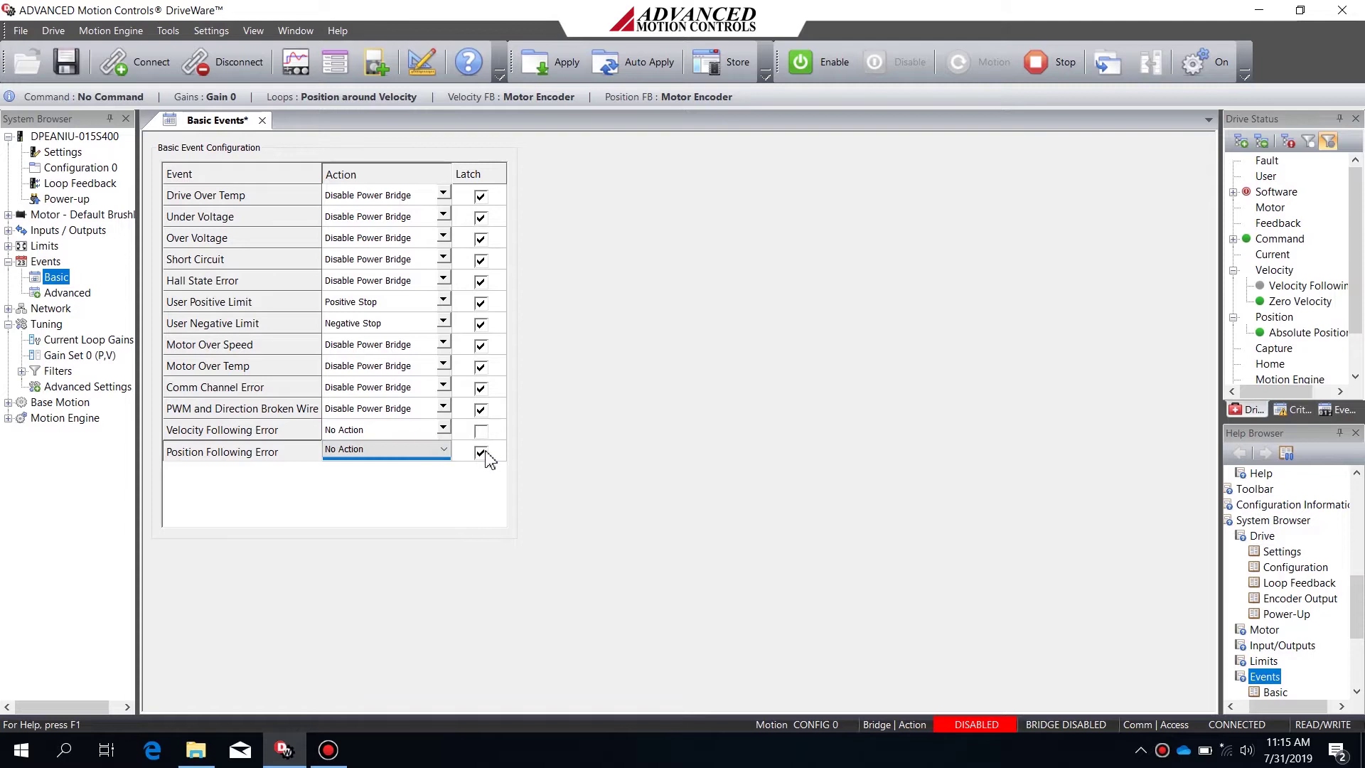
pyautogui.click(480, 452)
pyautogui.click(560, 61)
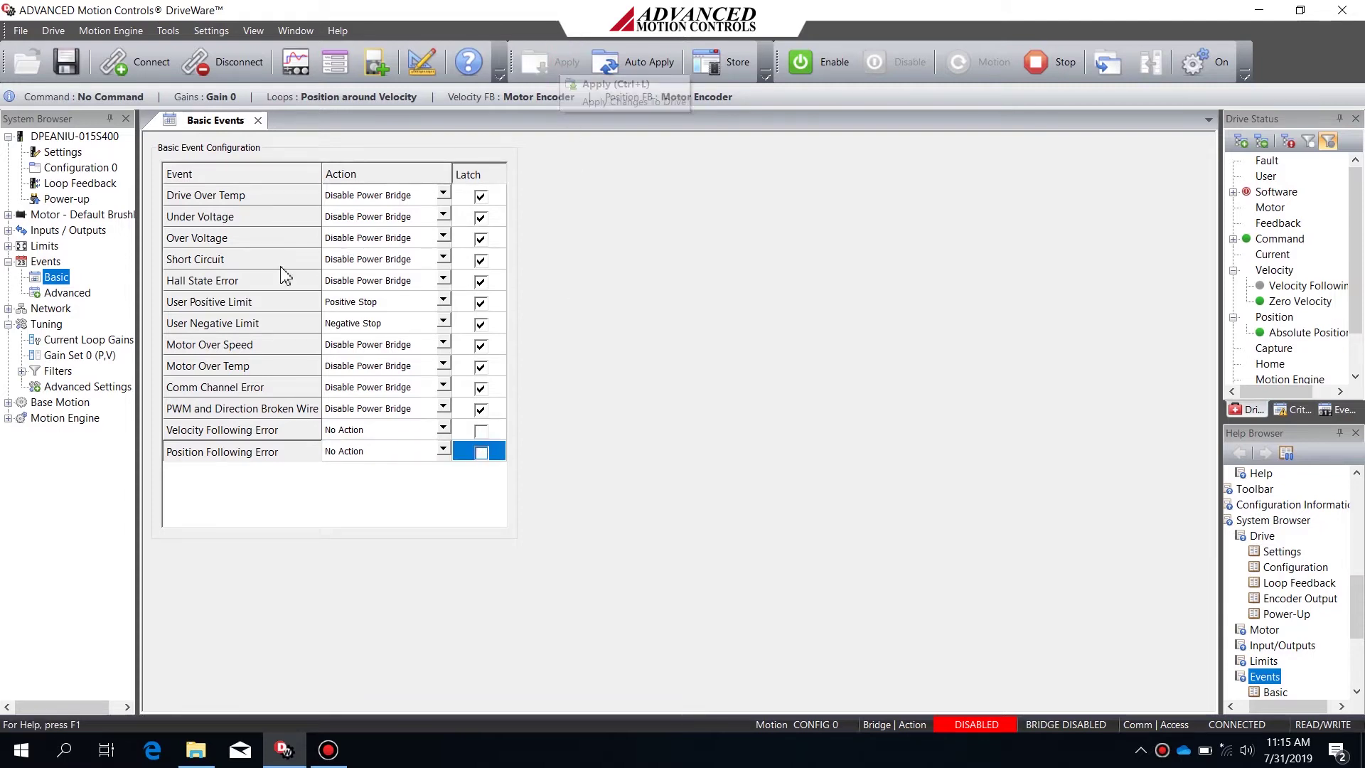
pyautogui.click(96, 356)
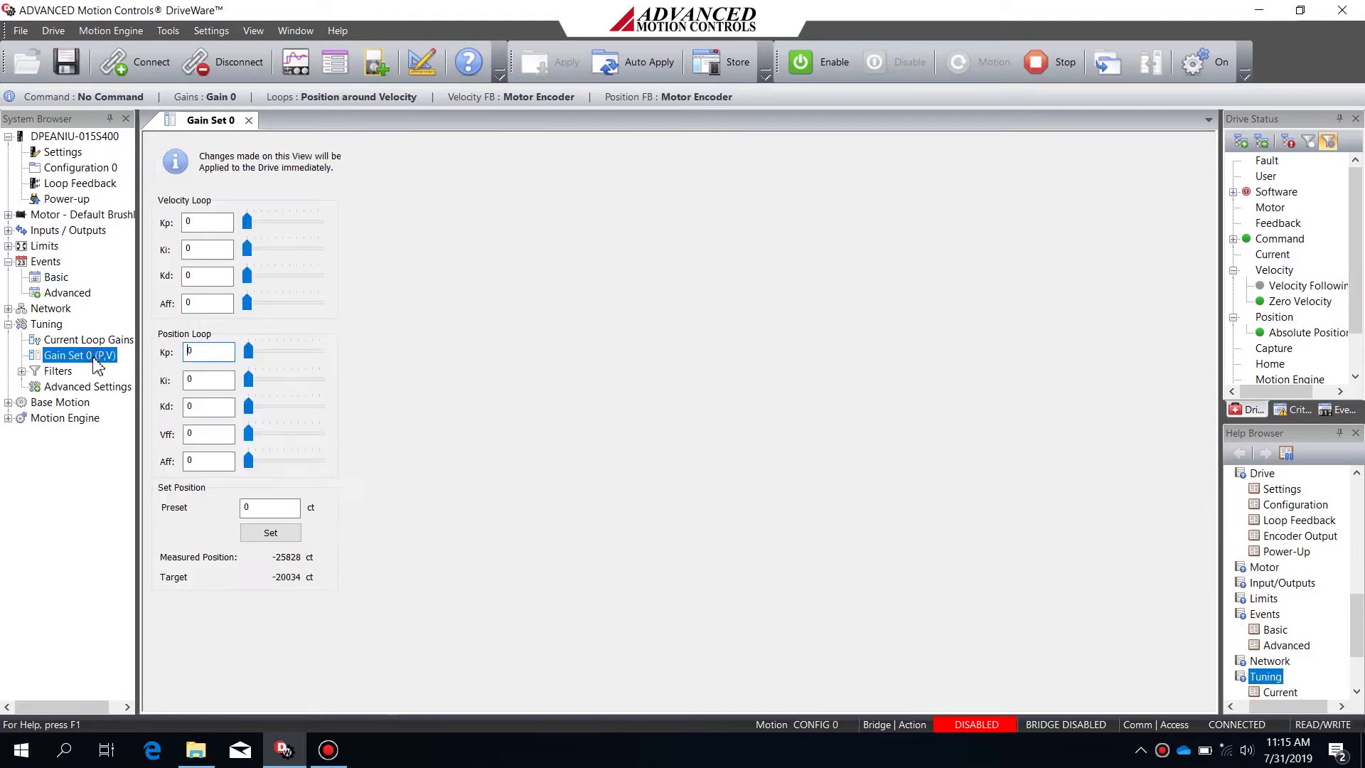
# - Widen the scope beside Gain Set 0, reset event status, and load the Velocity preset
pyautogui.click(289, 66)
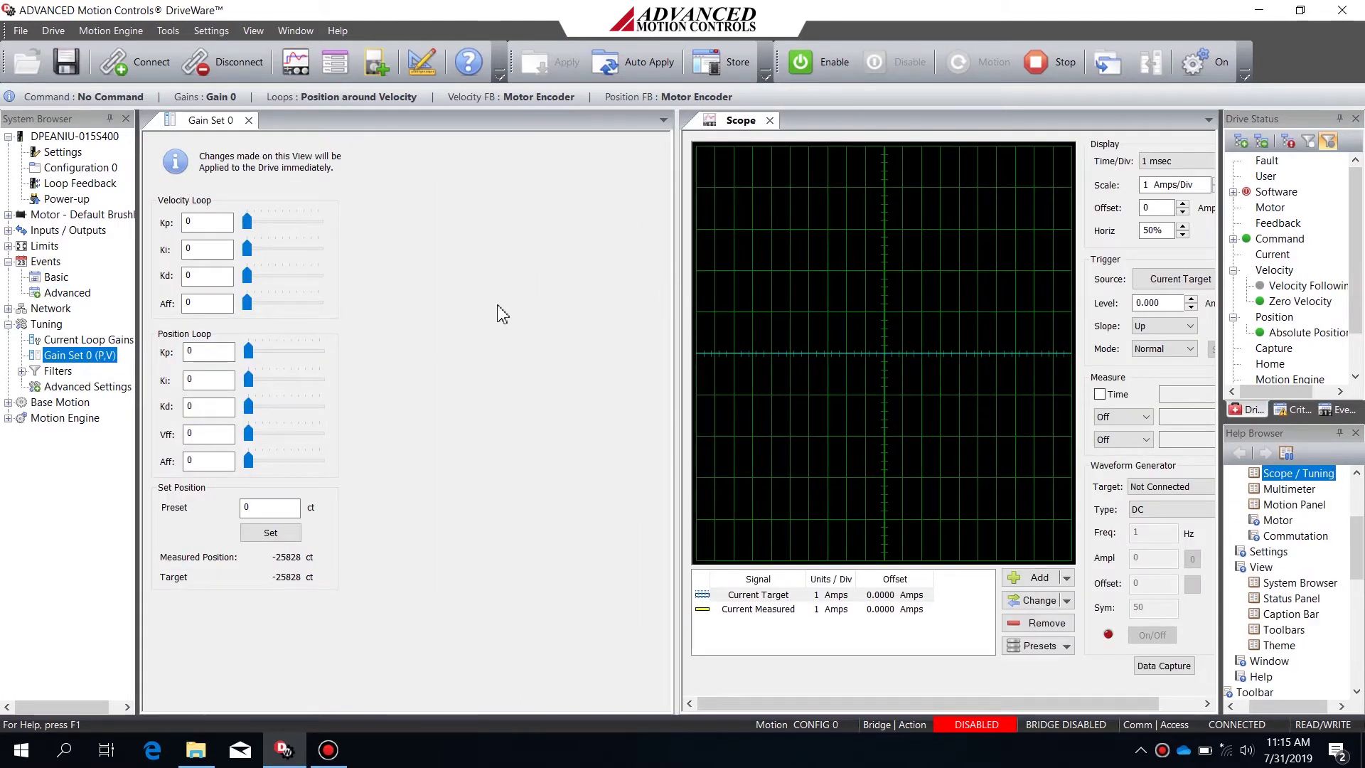
pyautogui.moveTo(677, 333); pyautogui.dragTo(359, 315)
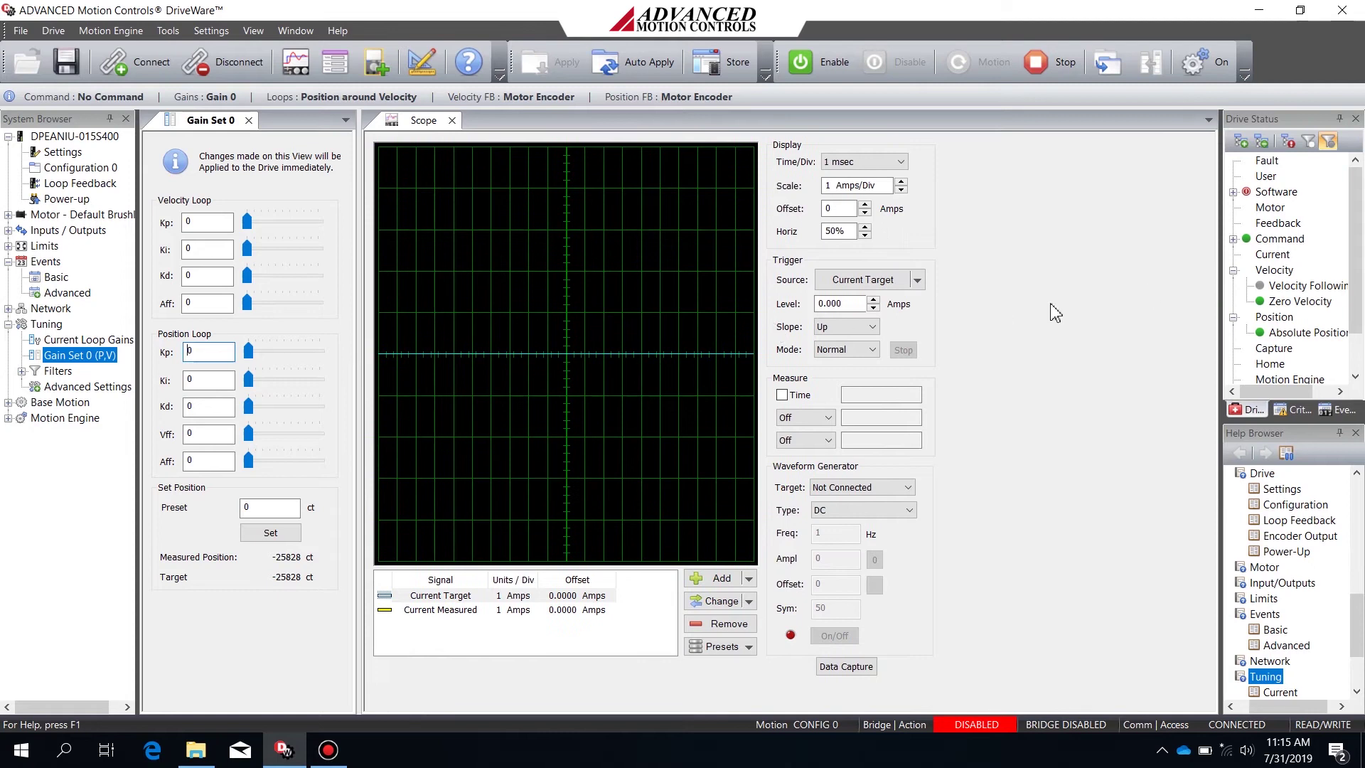
pyautogui.click(1307, 144)
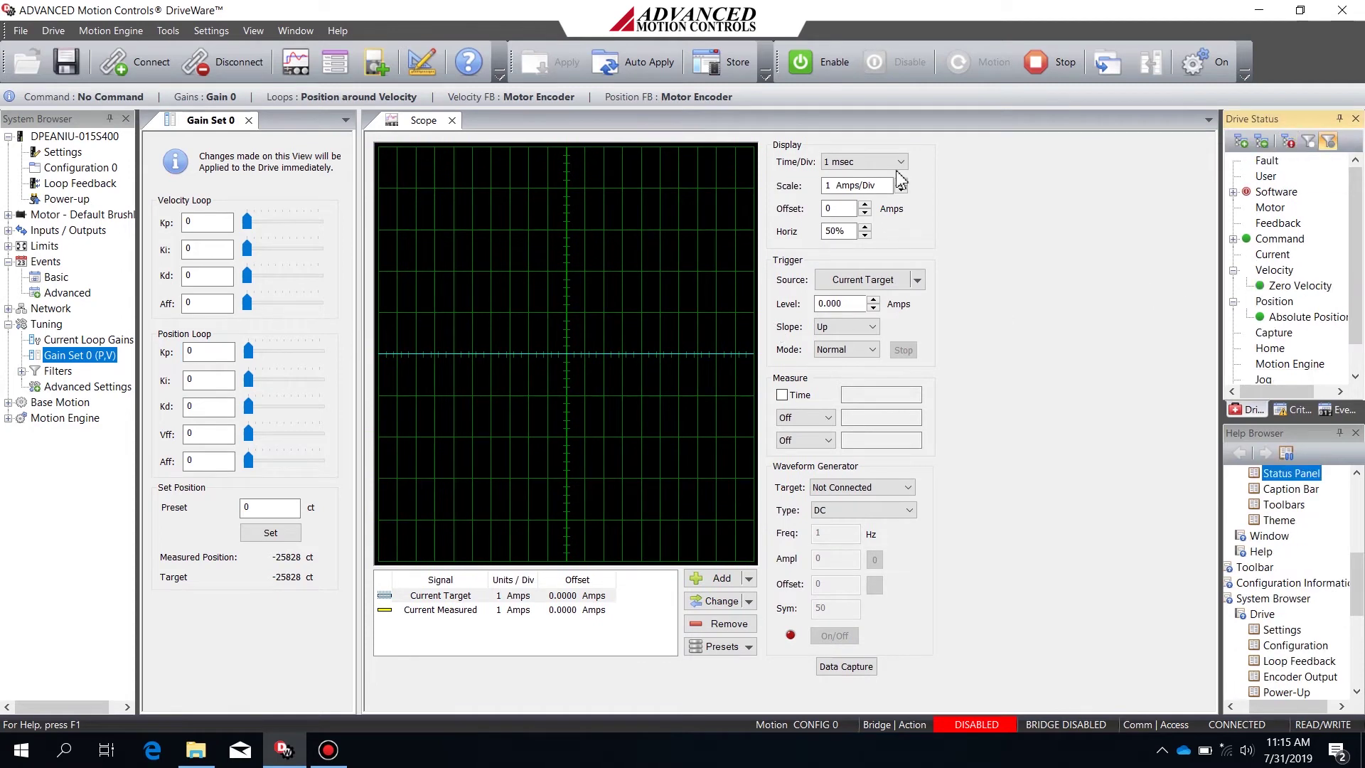
pyautogui.click(722, 644)
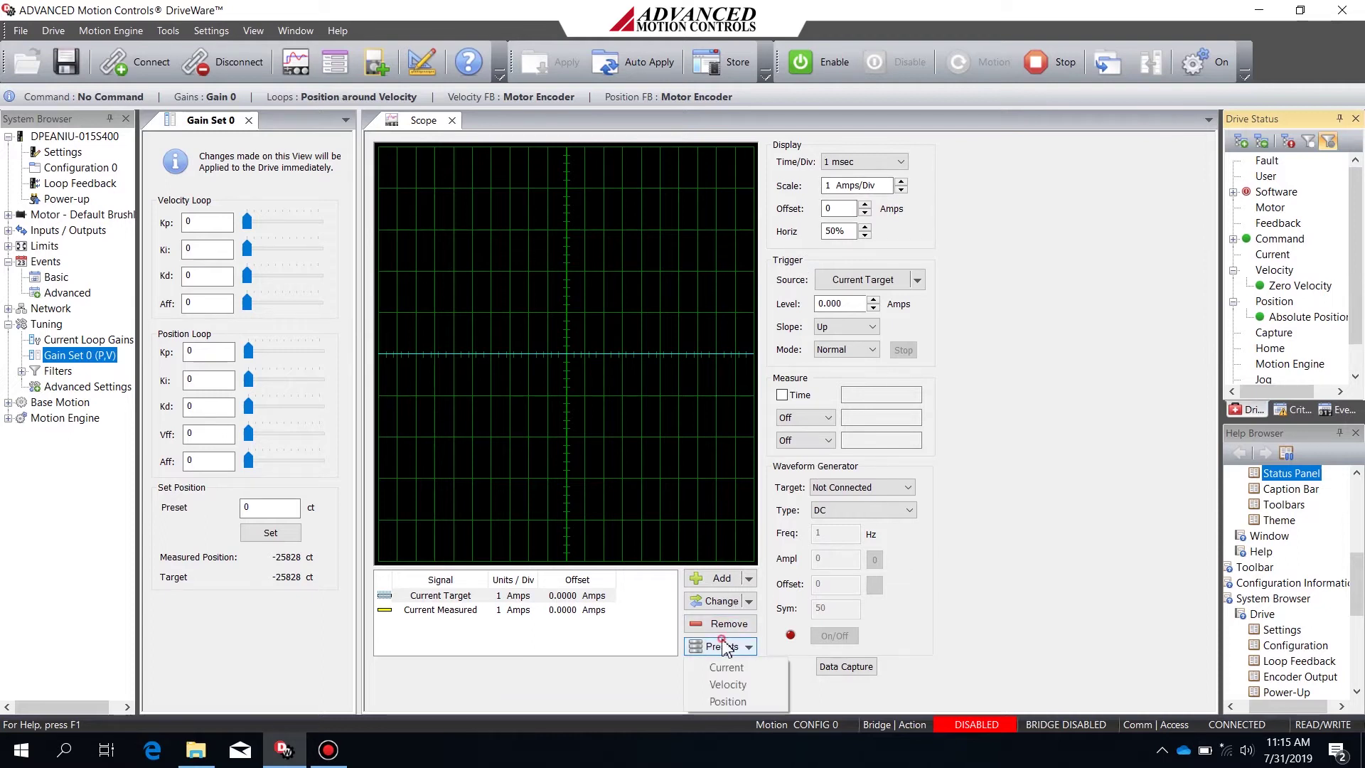
pyautogui.click(728, 684)
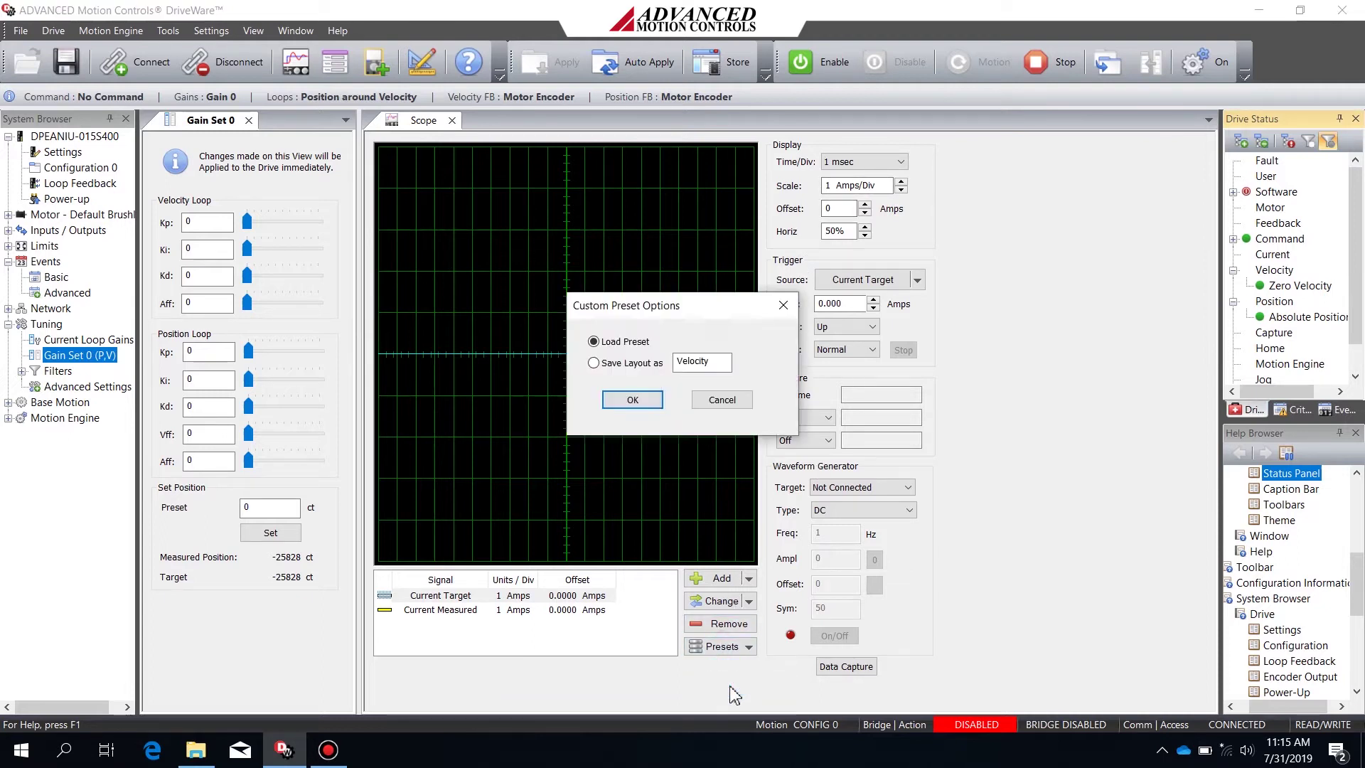
pyautogui.click(648, 399)
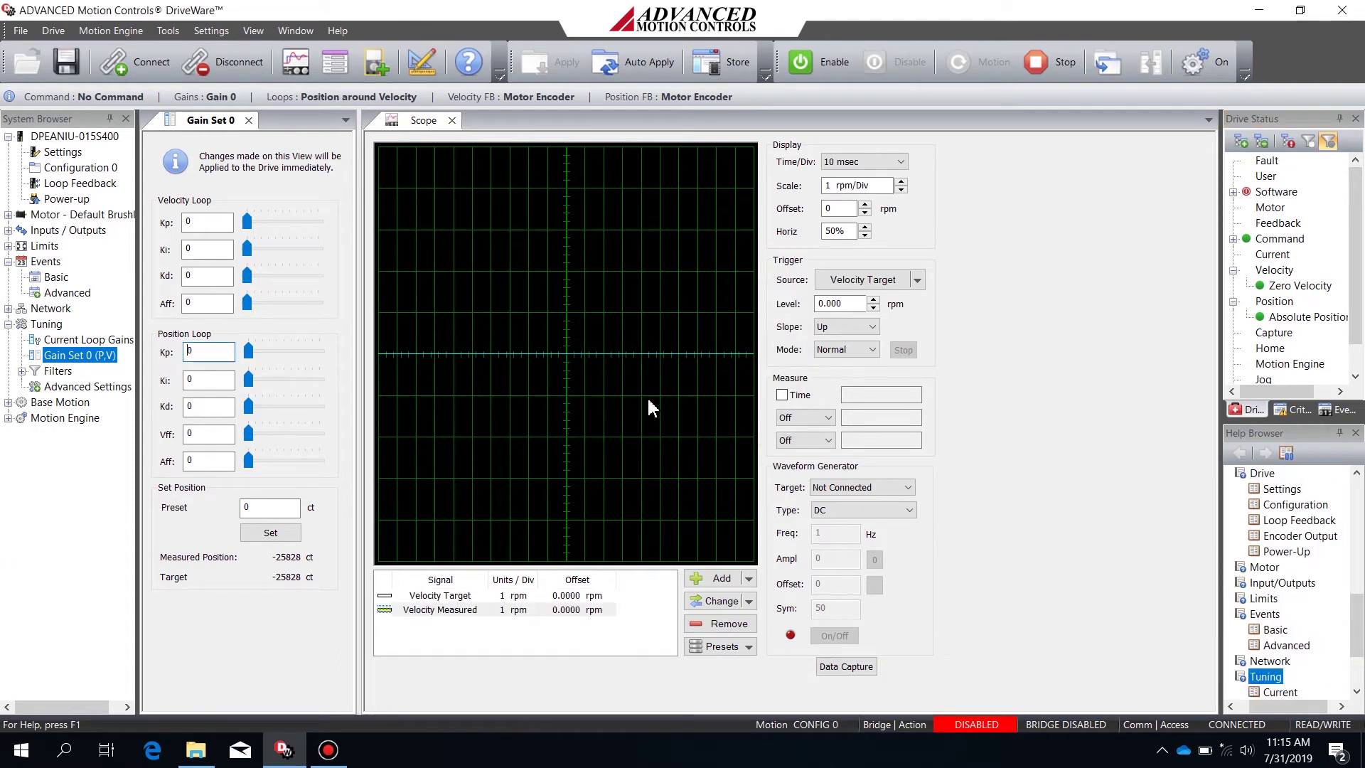
# - Configure a 1 Hz, 250 rpm square-wave generator targeting the velocity loop
pyautogui.click(839, 488)
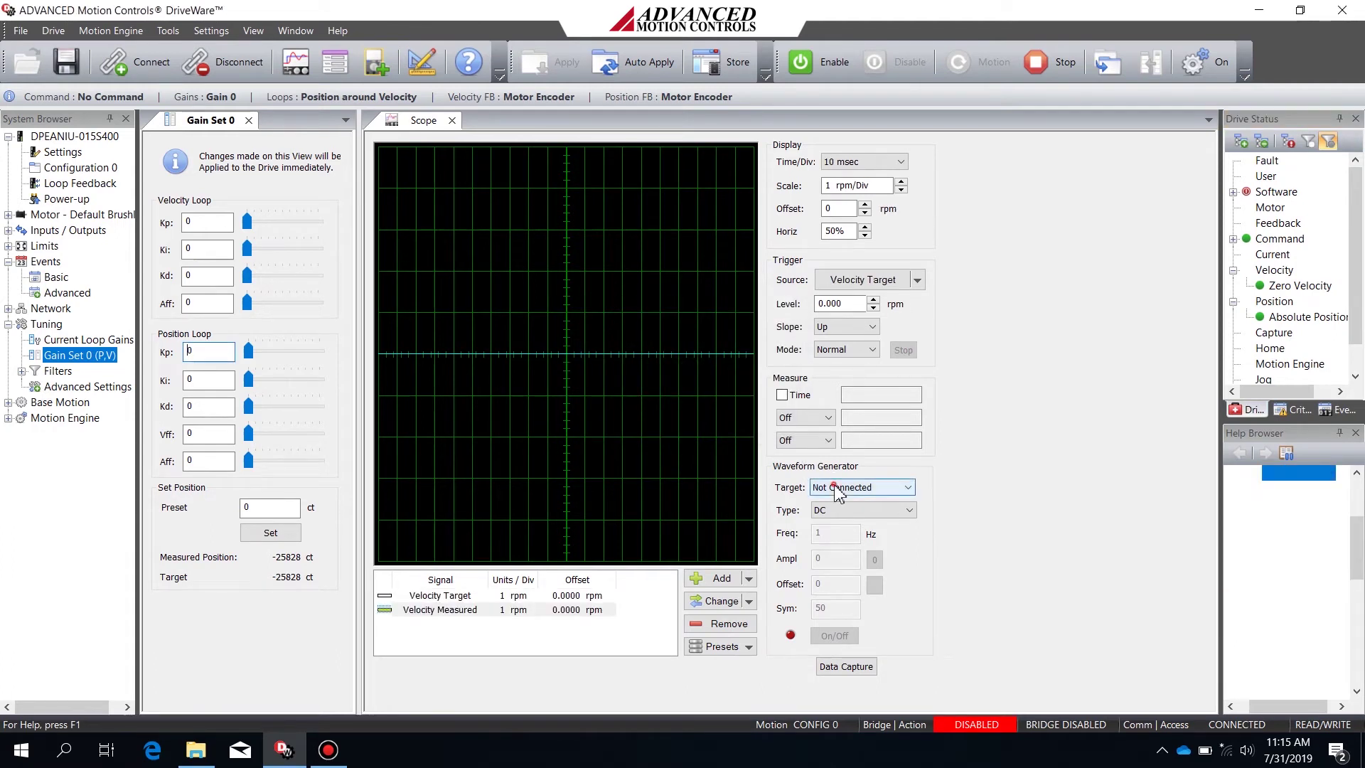
pyautogui.click(841, 524)
pyautogui.click(846, 510)
pyautogui.click(849, 521)
pyautogui.click(846, 533)
pyautogui.write('1')
pyautogui.click(843, 556)
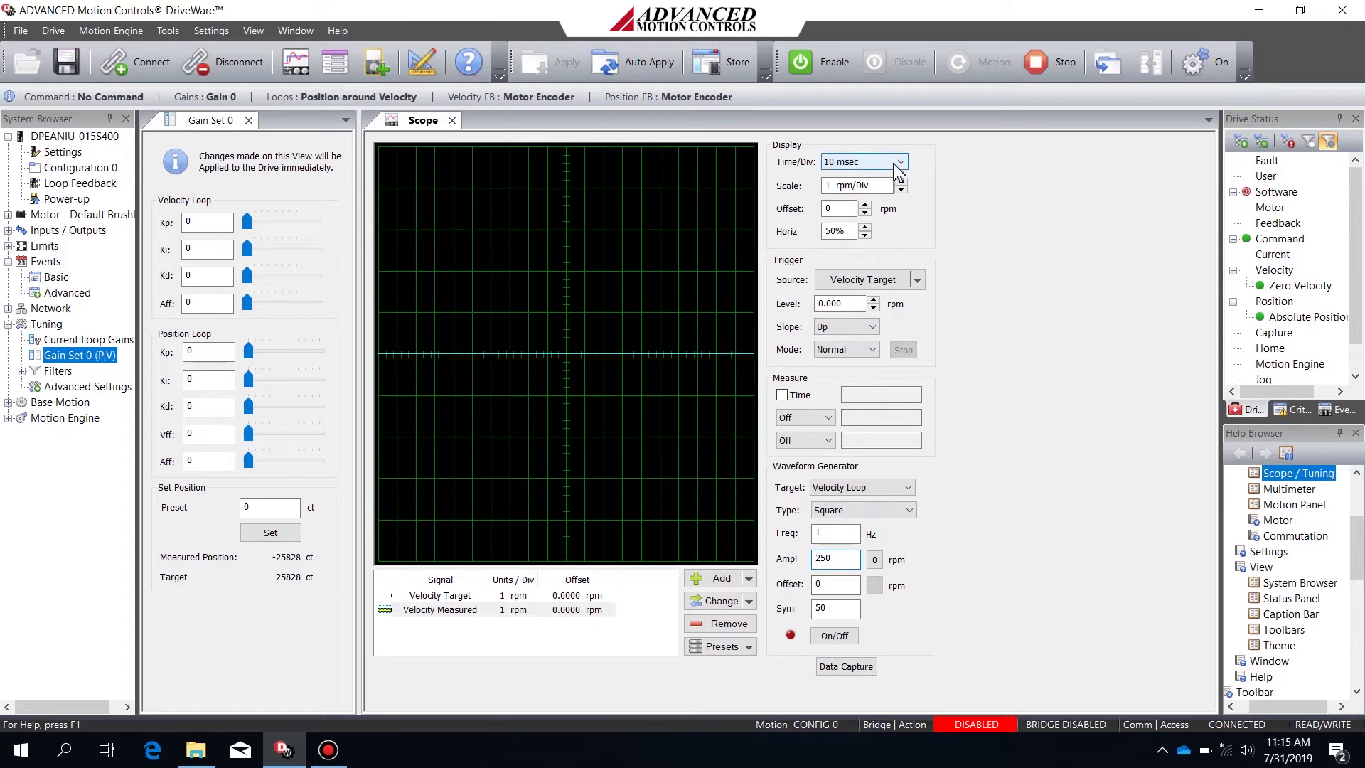
# - Scale Velocity Target and Velocity Measured to 100 rpm/div and start the generator
pyautogui.click(596, 600)
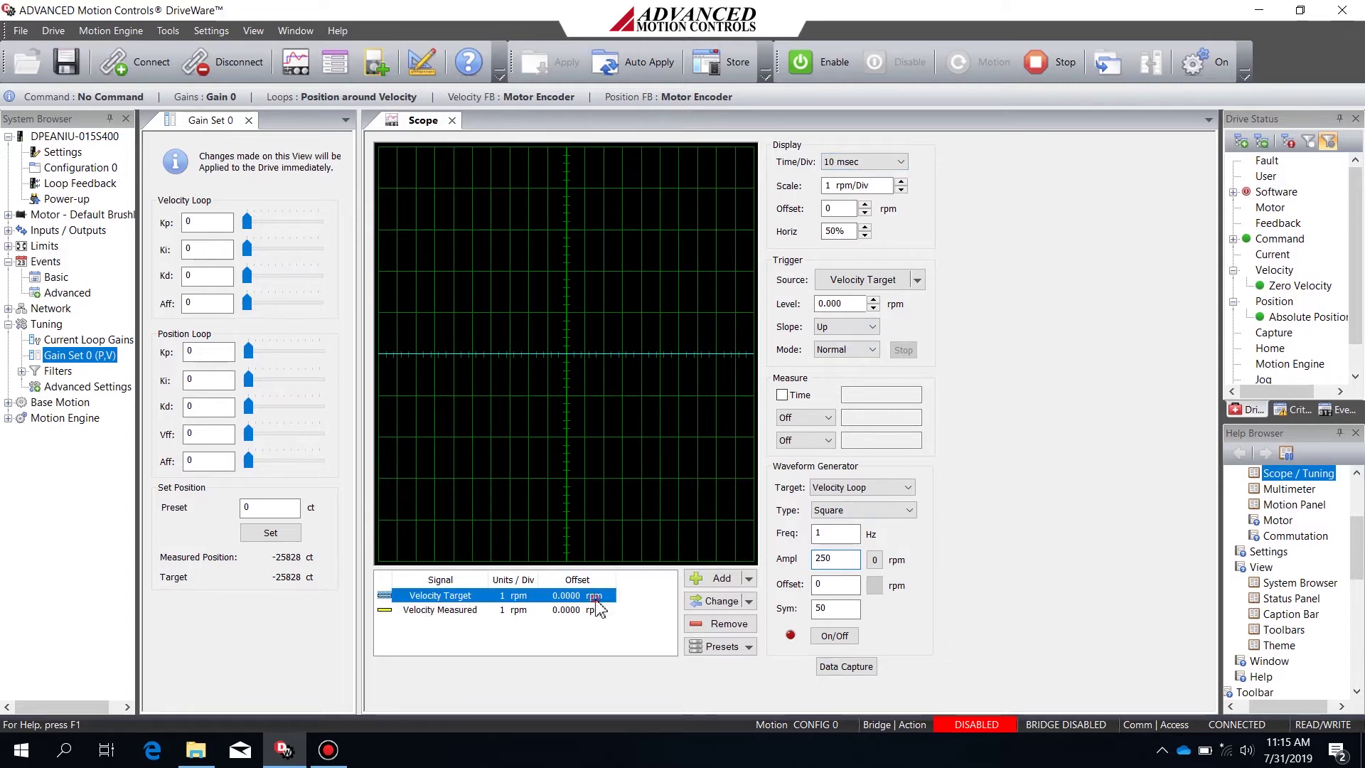
pyautogui.click(902, 182)
pyautogui.click(901, 182)
pyautogui.click(902, 182)
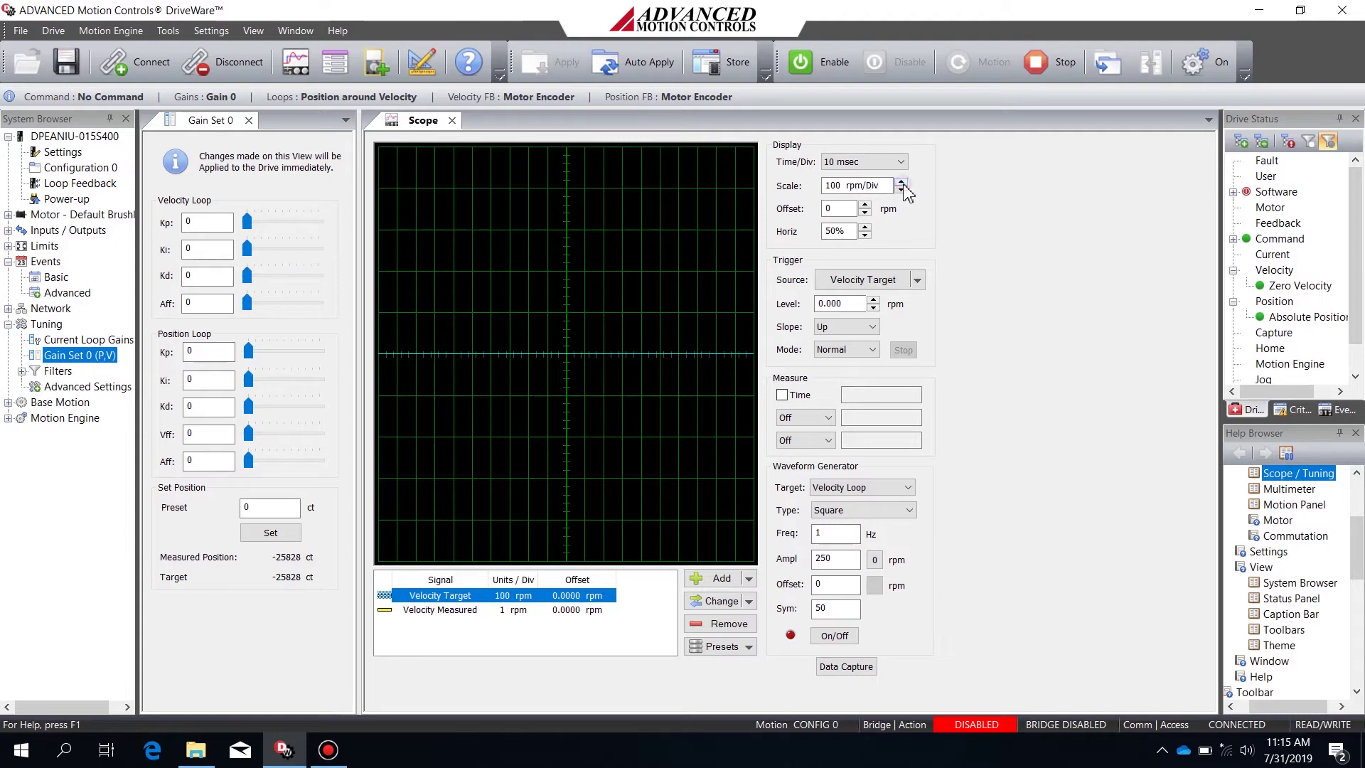
pyautogui.click(602, 612)
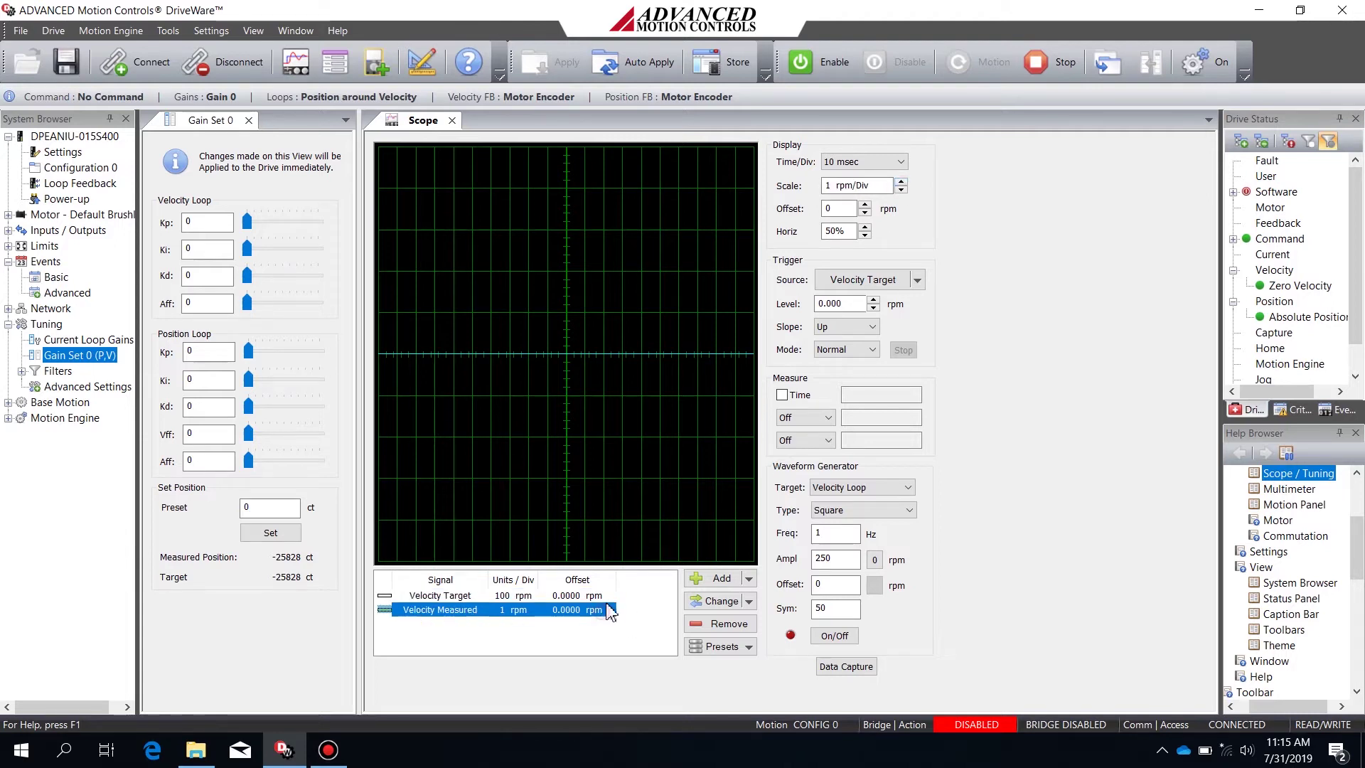
pyautogui.click(902, 182)
pyautogui.click(902, 182)
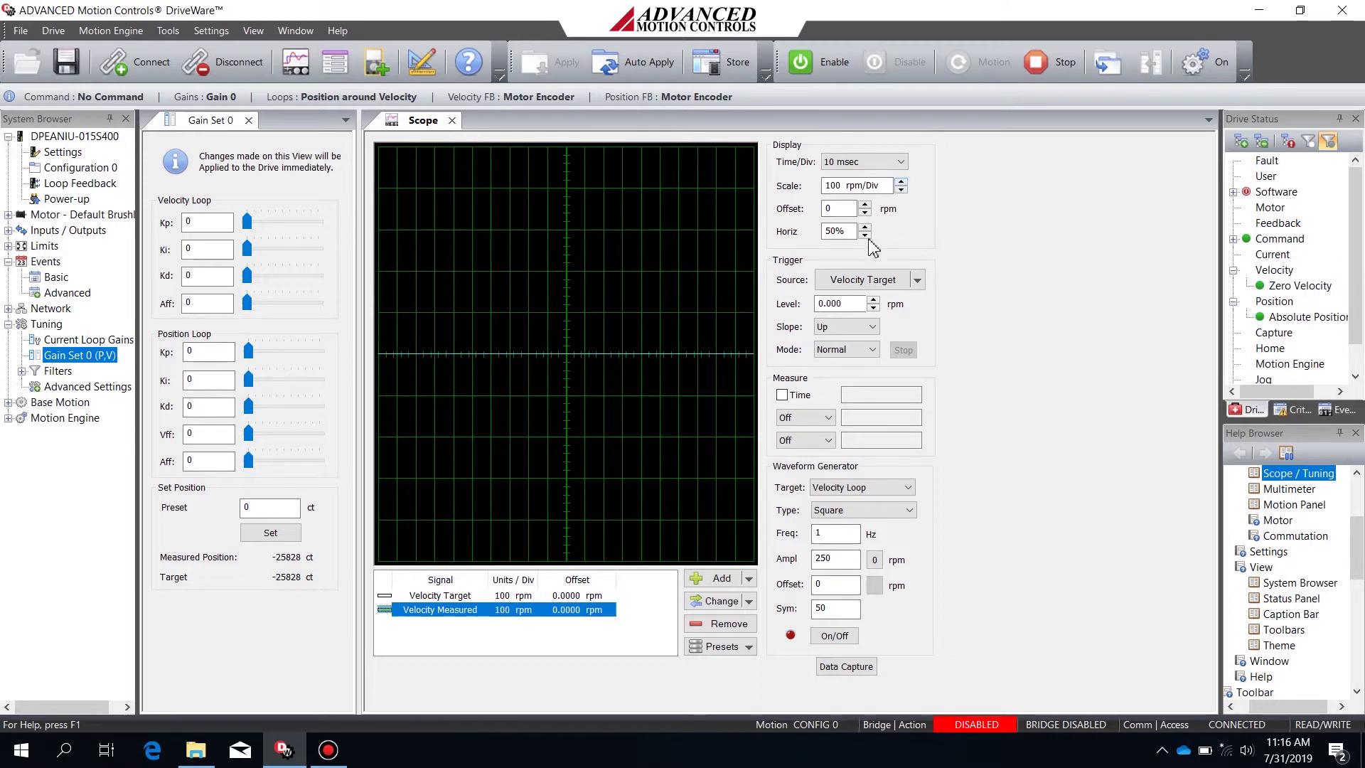
pyautogui.click(837, 635)
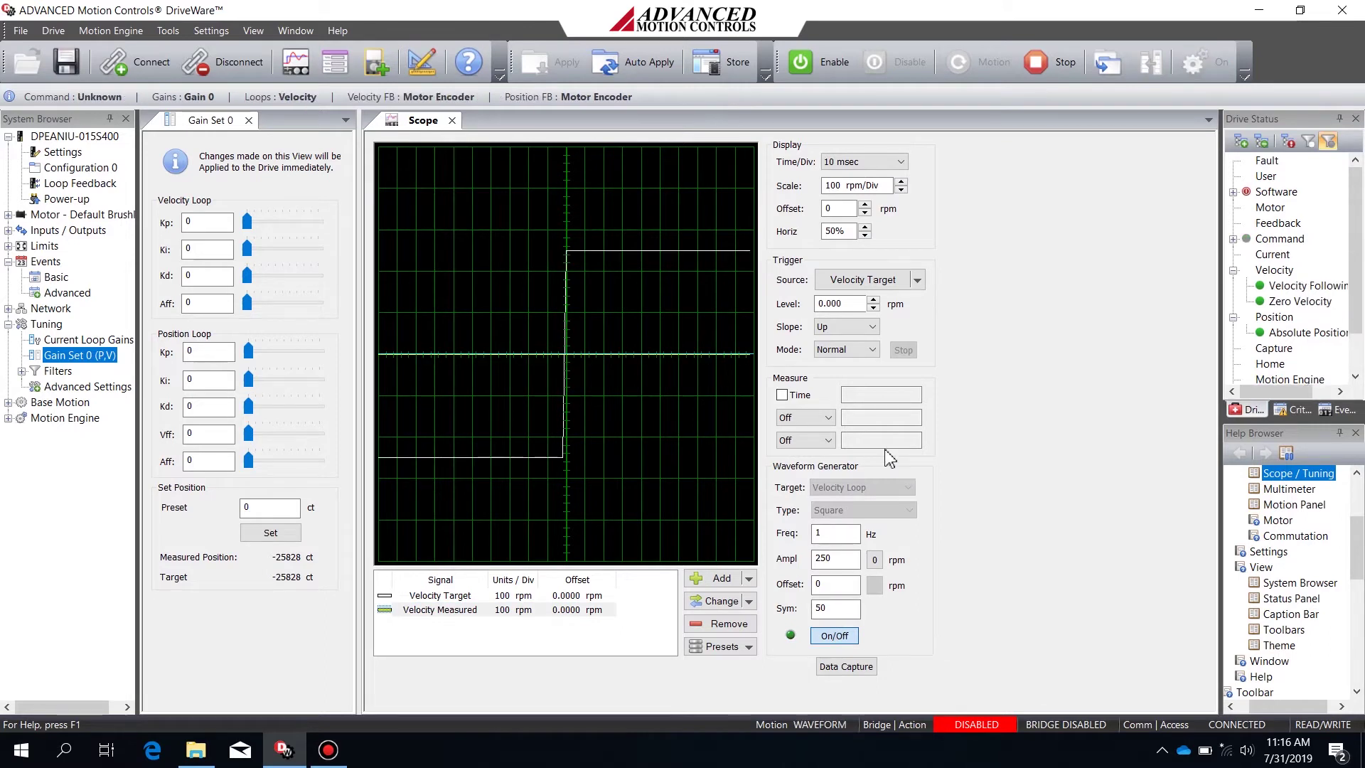
# - Enable the drive, clear events, and step velocity Kp up from 0 to 4.495e-5
pyautogui.click(838, 63)
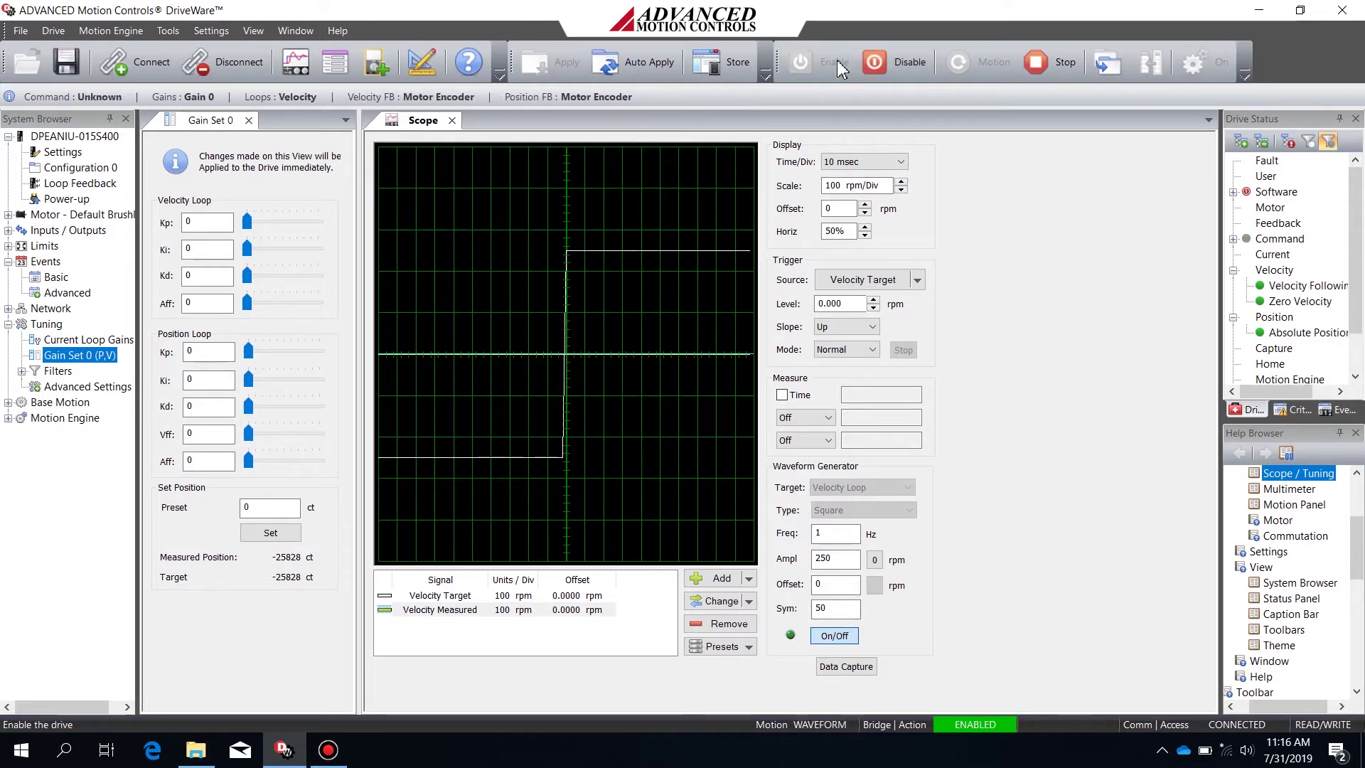
pyautogui.click(1288, 141)
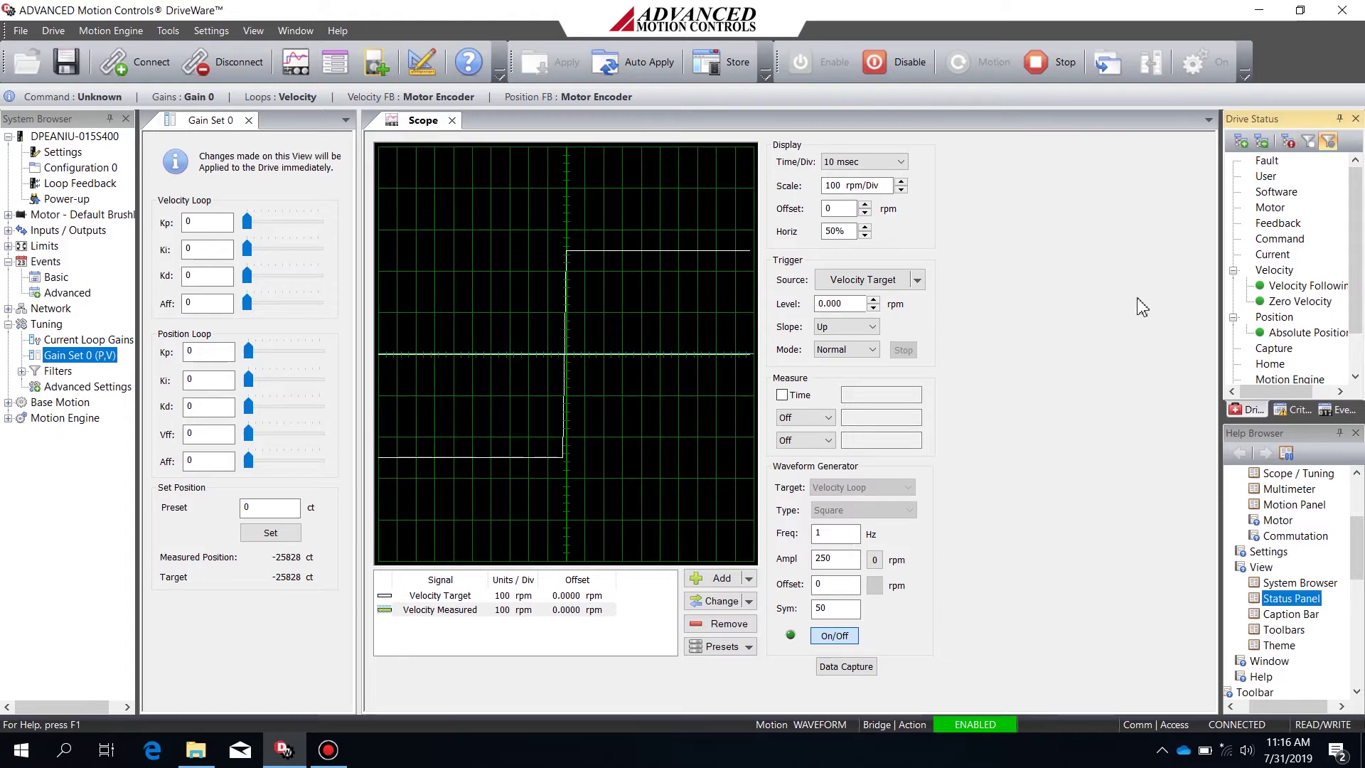
pyautogui.click(247, 222)
pyautogui.press('Right')
pyautogui.press('Right')
pyautogui.press('Right')
pyautogui.press('Right')
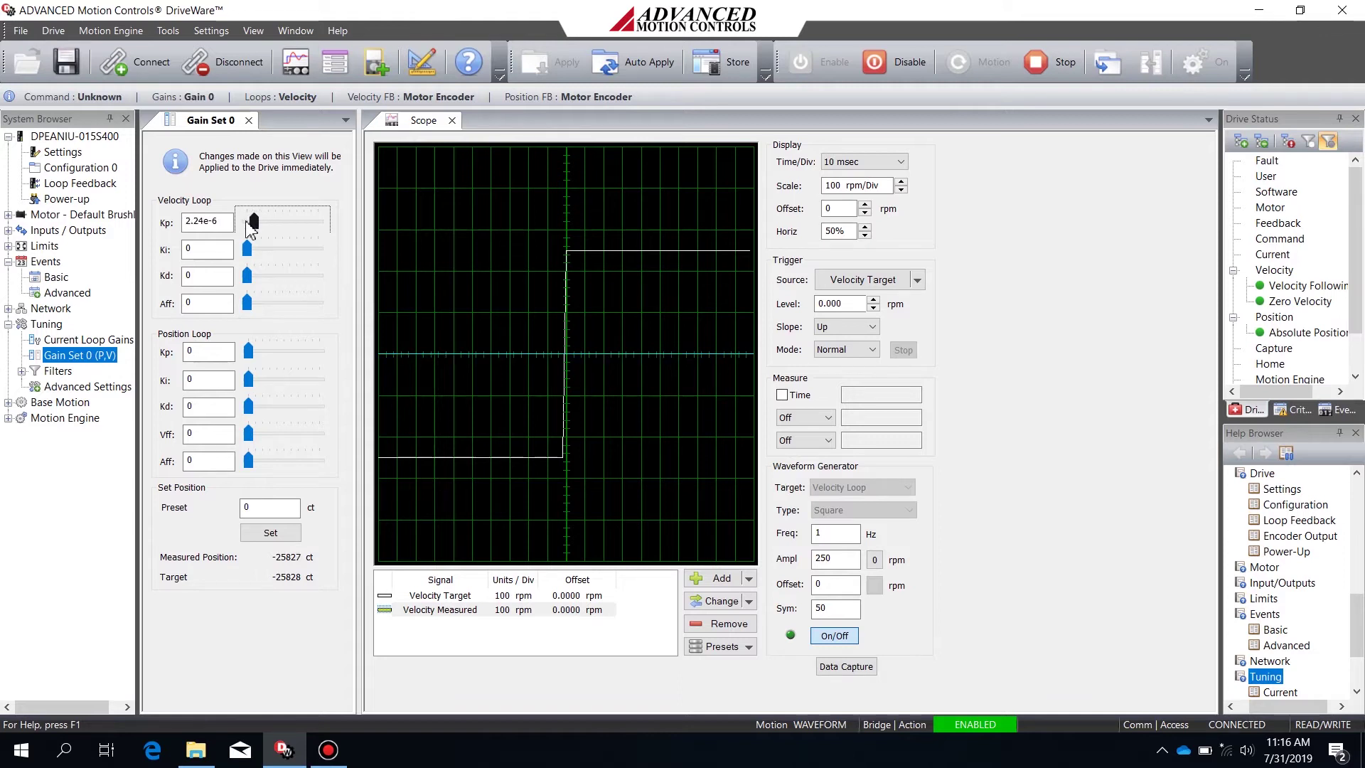
pyautogui.press('Right')
pyautogui.press('Right')
pyautogui.press('Right')
pyautogui.press('Right')
pyautogui.press('Right')
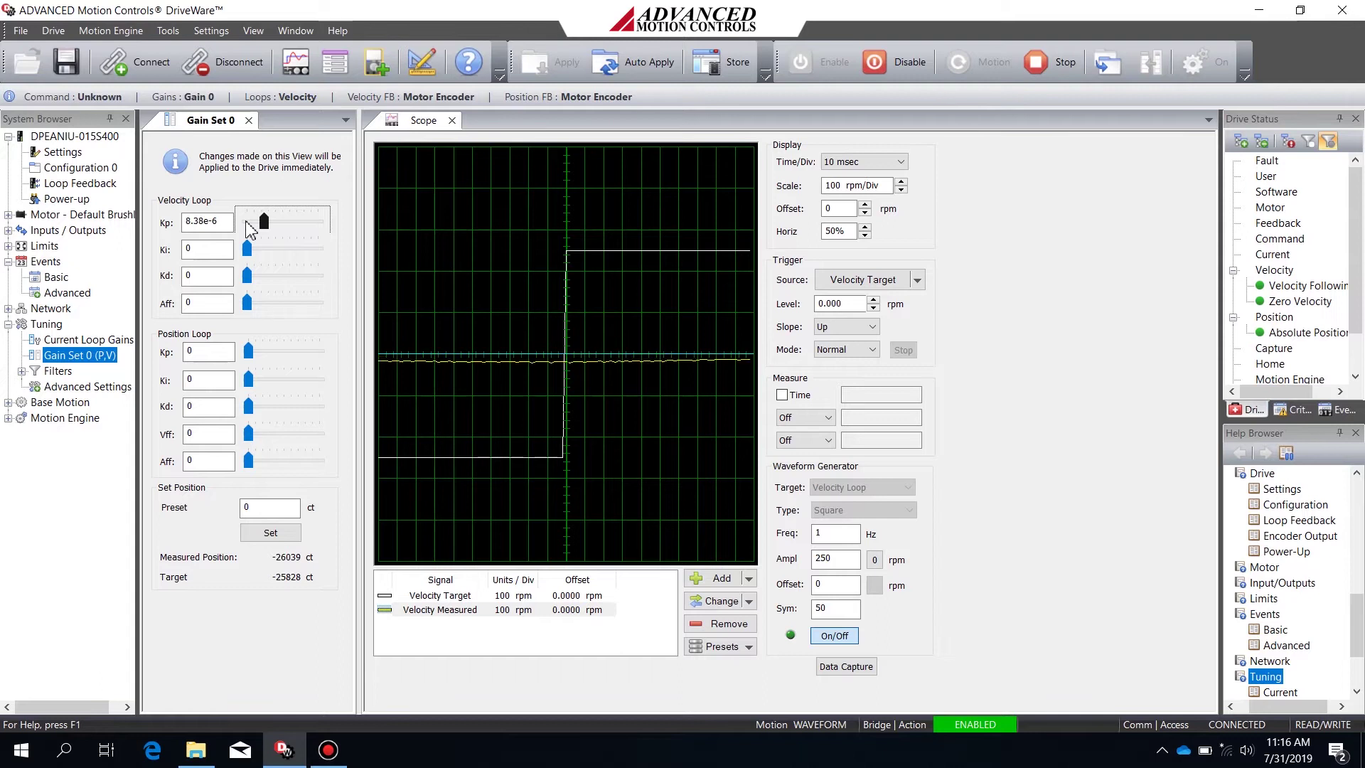
pyautogui.press('Right')
pyautogui.press('Right')
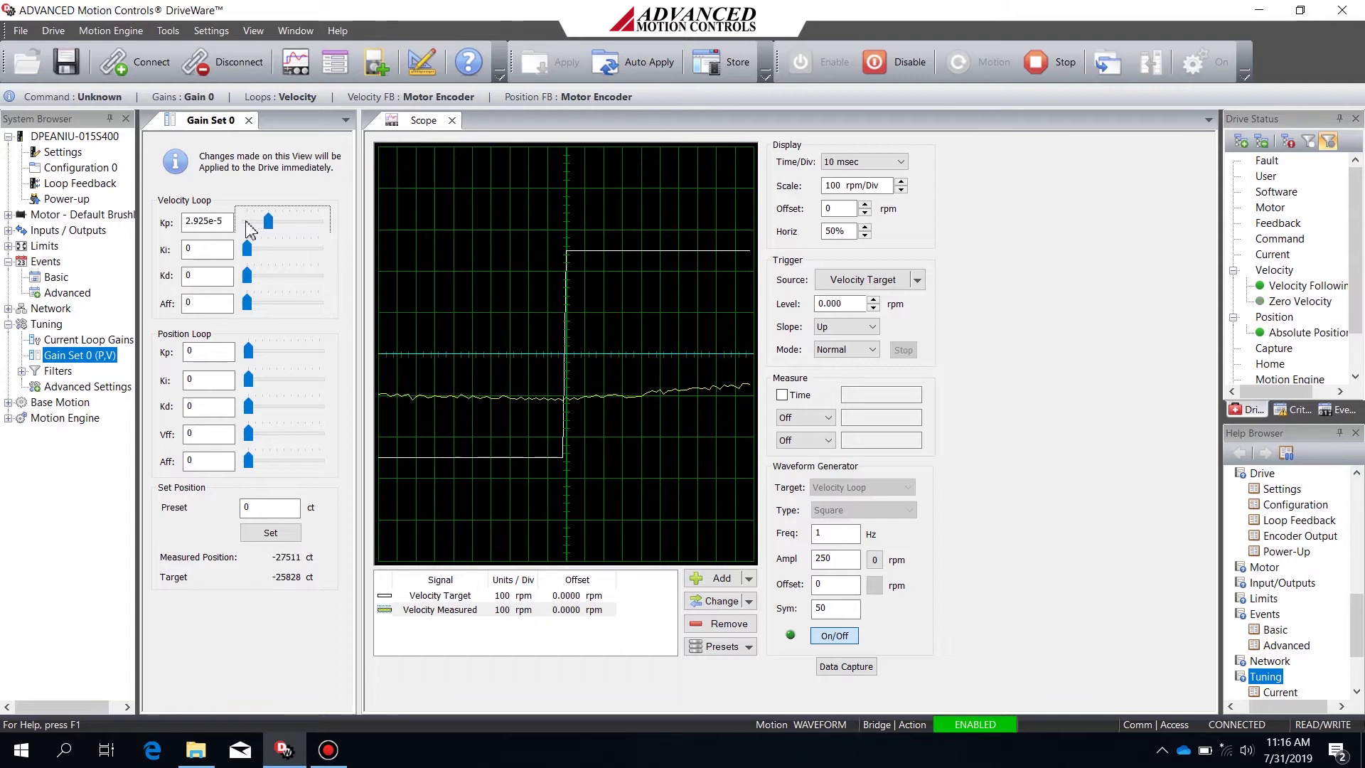
pyautogui.press('Right')
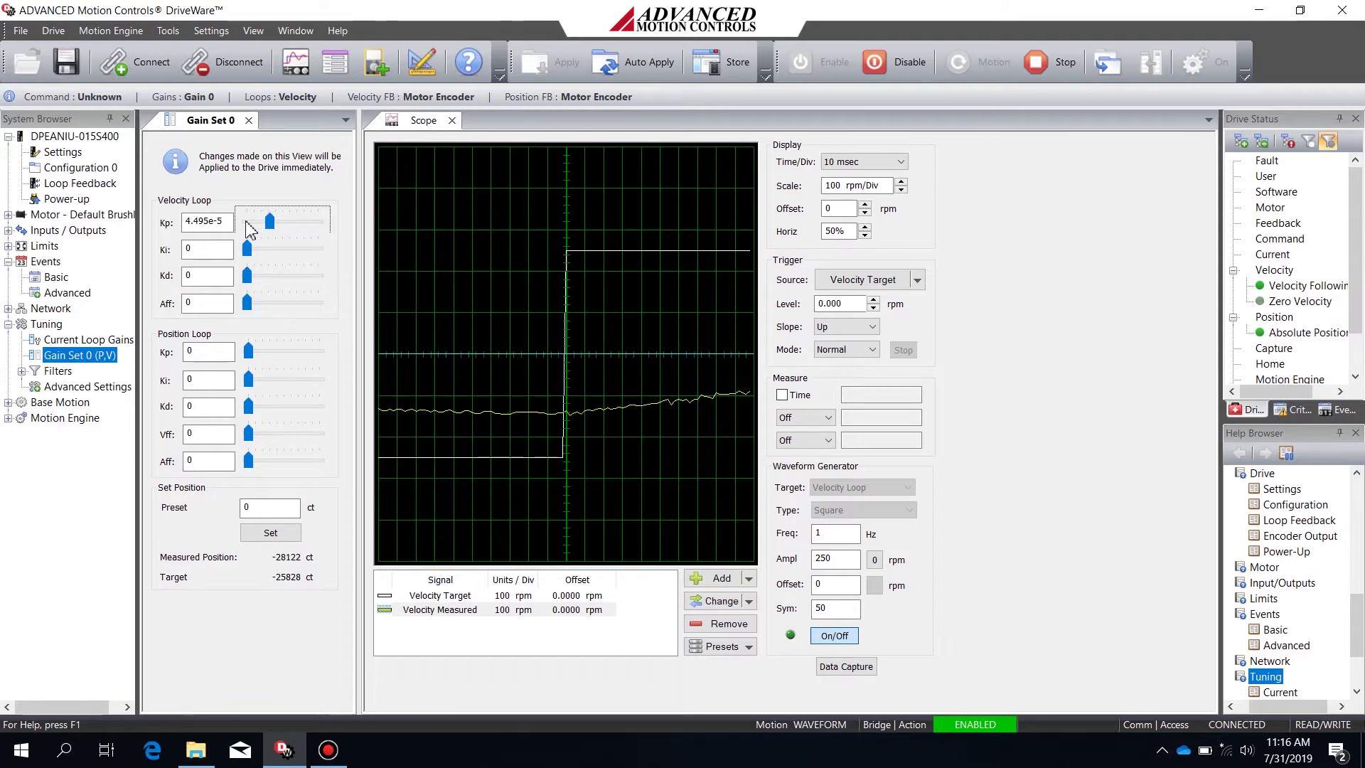
pyautogui.press('Right')
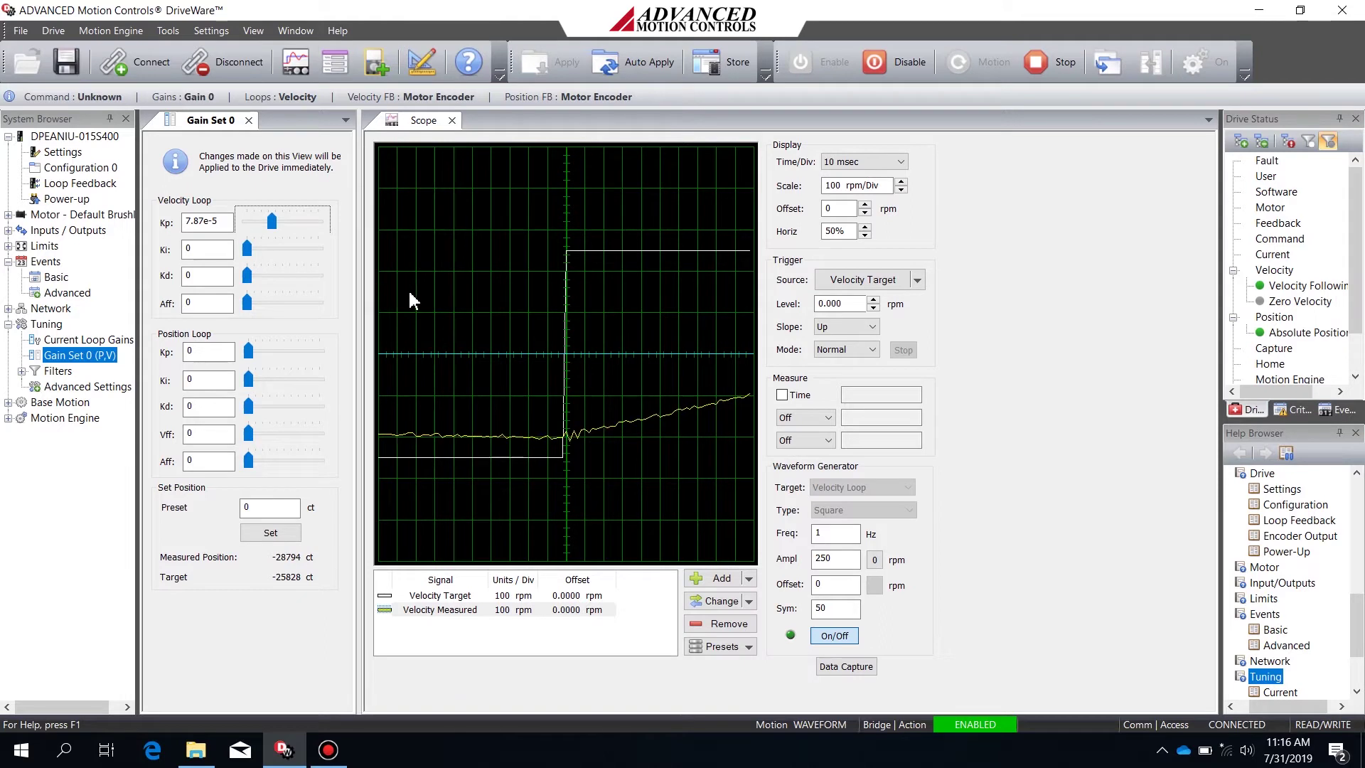
# - Set the scope time base to 100 msec per division
pyautogui.click(854, 163)
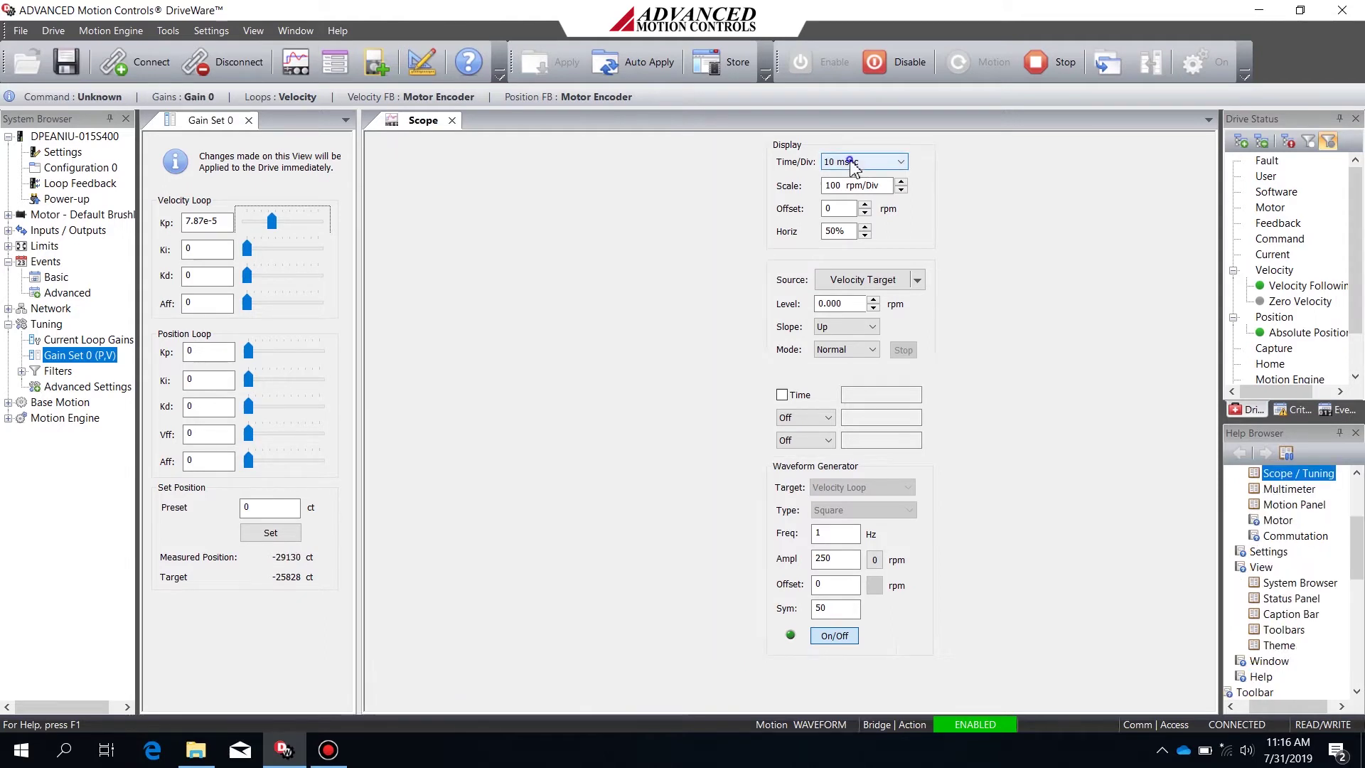
pyautogui.click(853, 163)
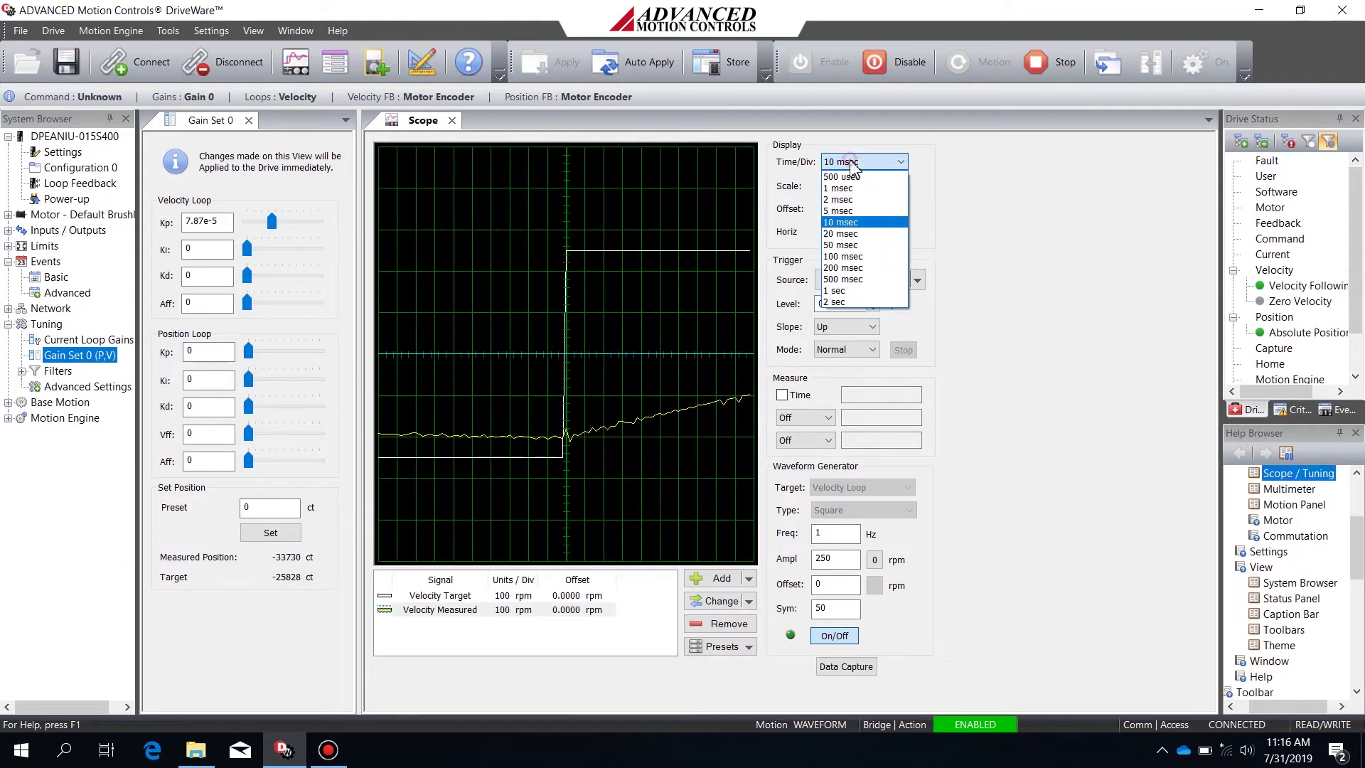
pyautogui.click(858, 260)
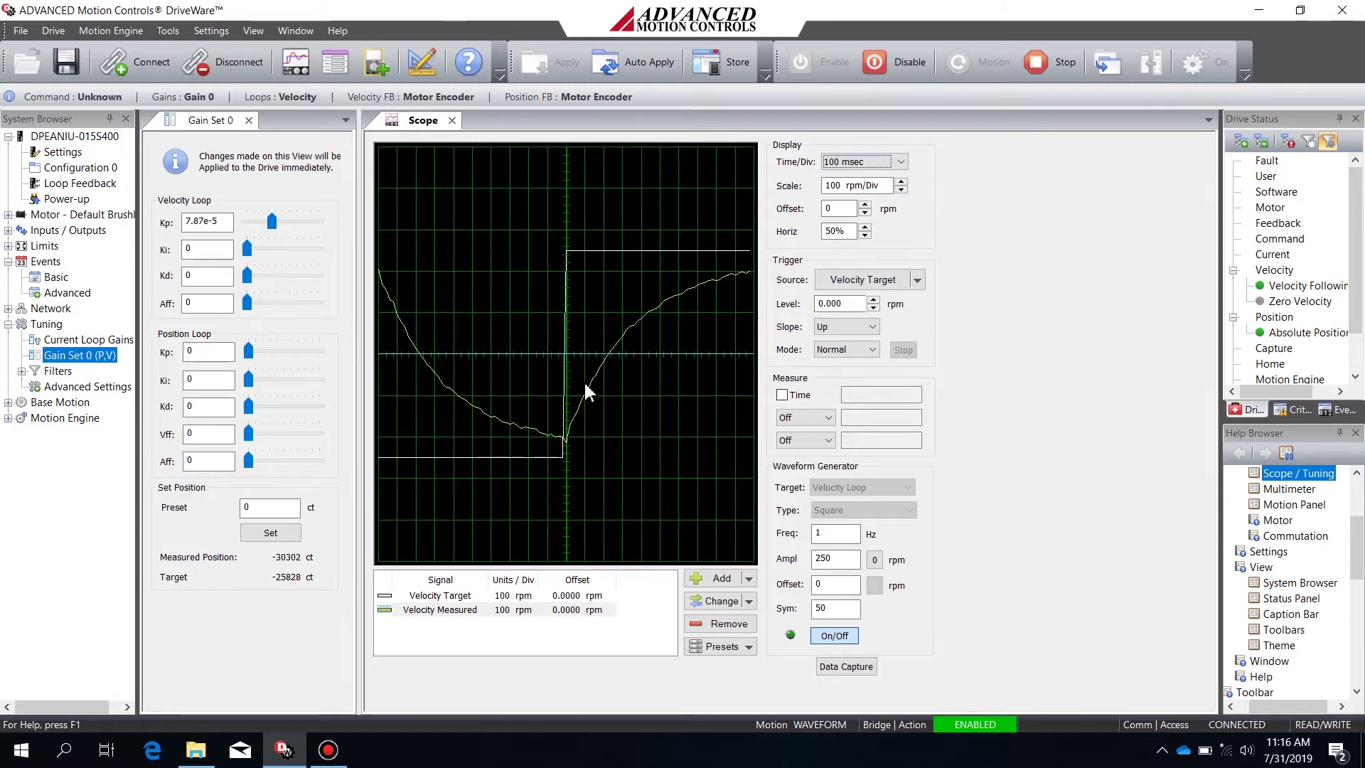
# - Raise velocity Kp to 0.0002029 and Ki to 0.0001523 until measured velocity tracks the target
pyautogui.click(271, 222)
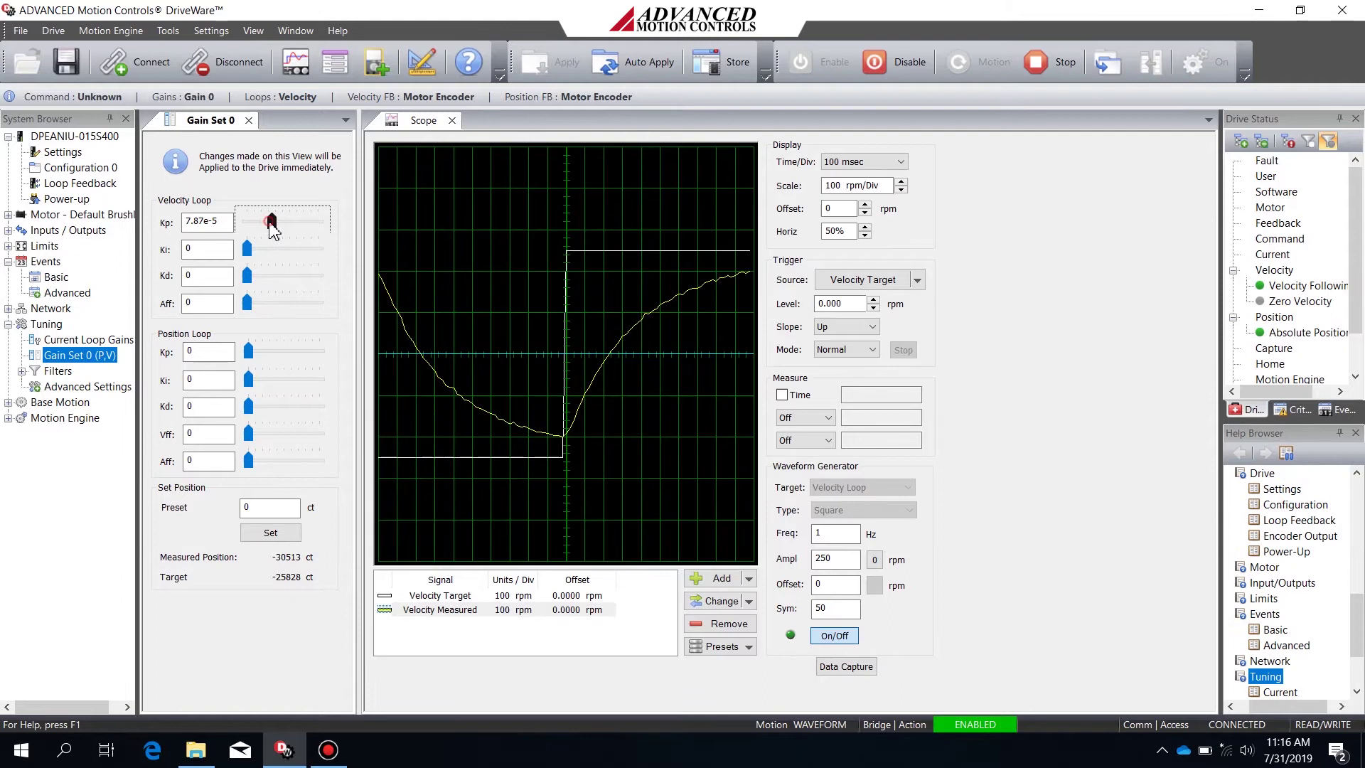
pyautogui.scroll(1, 271, 224)
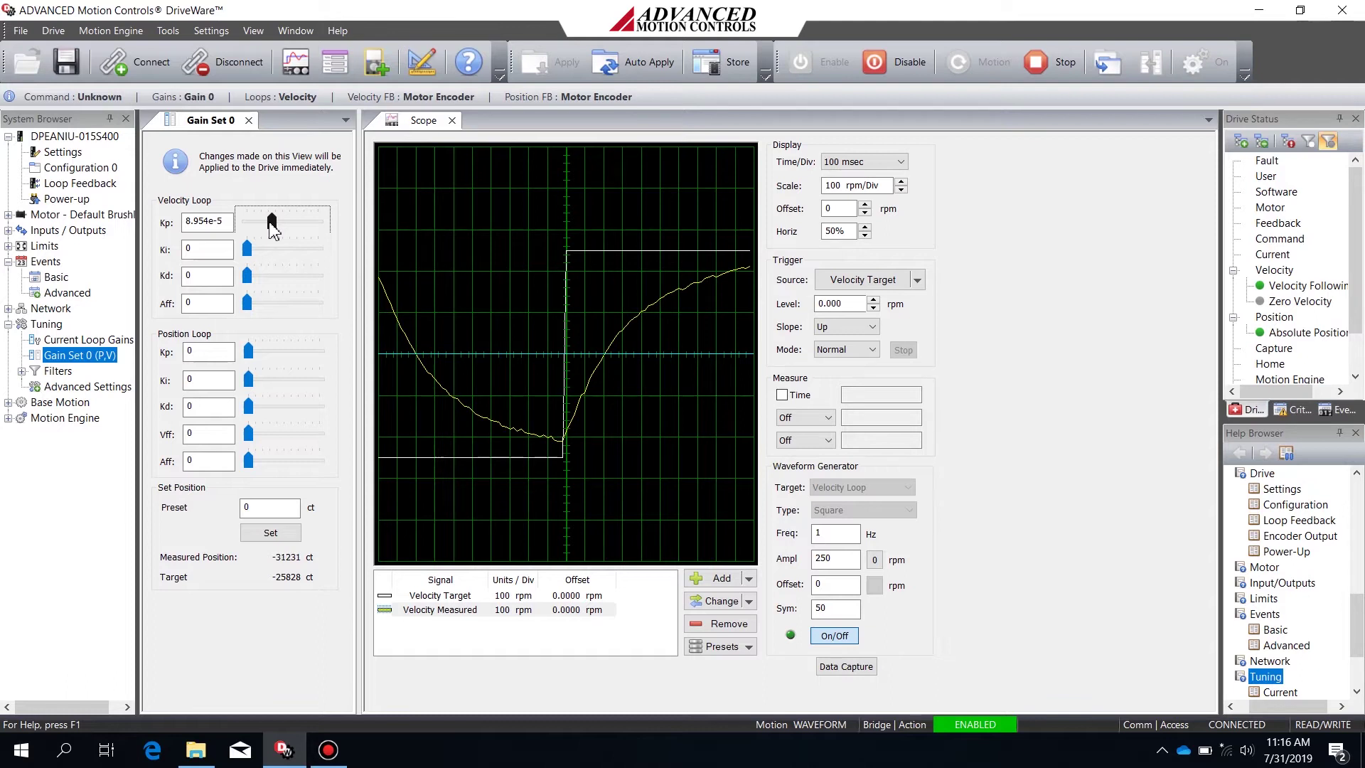
pyautogui.click(249, 255)
pyautogui.moveTo(249, 252); pyautogui.dragTo(251, 258)
pyautogui.press('Right')
pyautogui.press('Right')
pyautogui.press('Right')
pyautogui.press('Right')
pyautogui.press('Right')
pyautogui.press('Right')
pyautogui.press('Right')
pyautogui.press('Right')
pyautogui.press('Right')
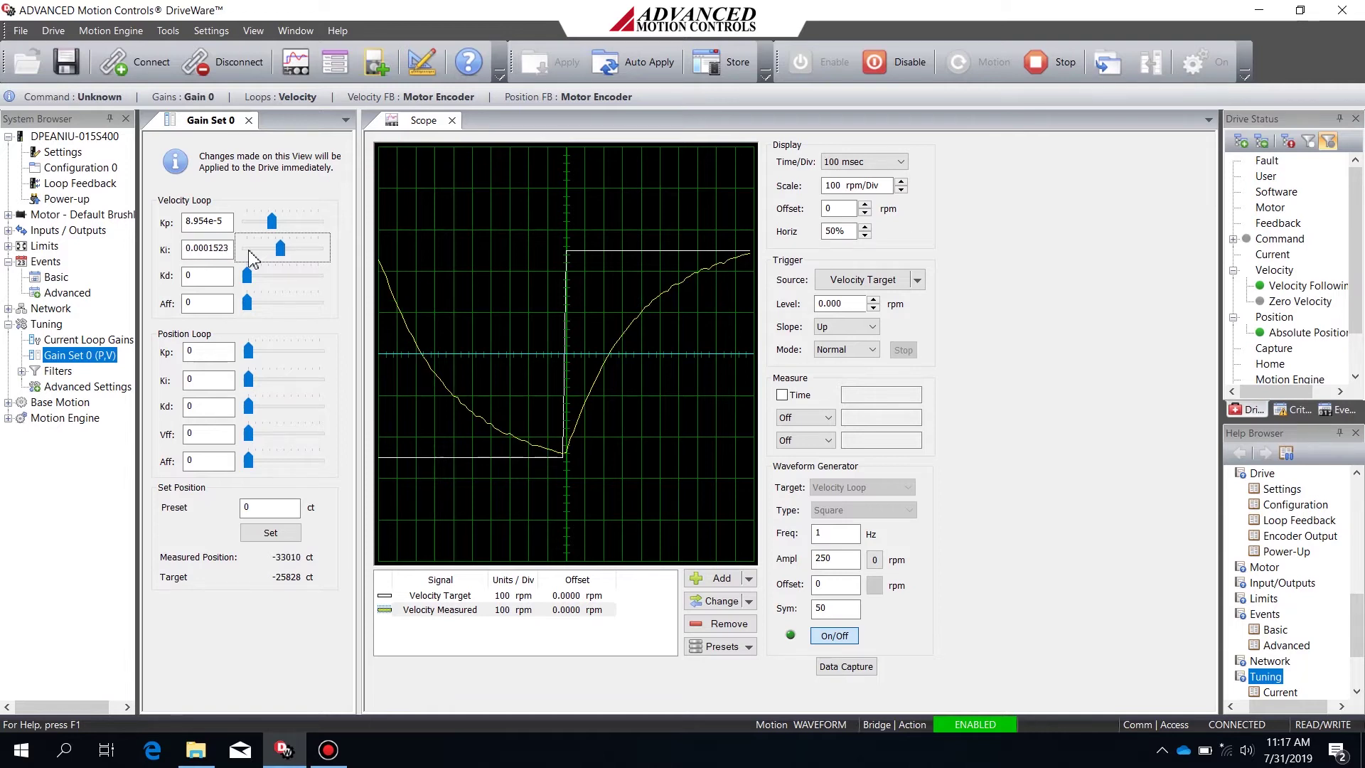
pyautogui.click(271, 222)
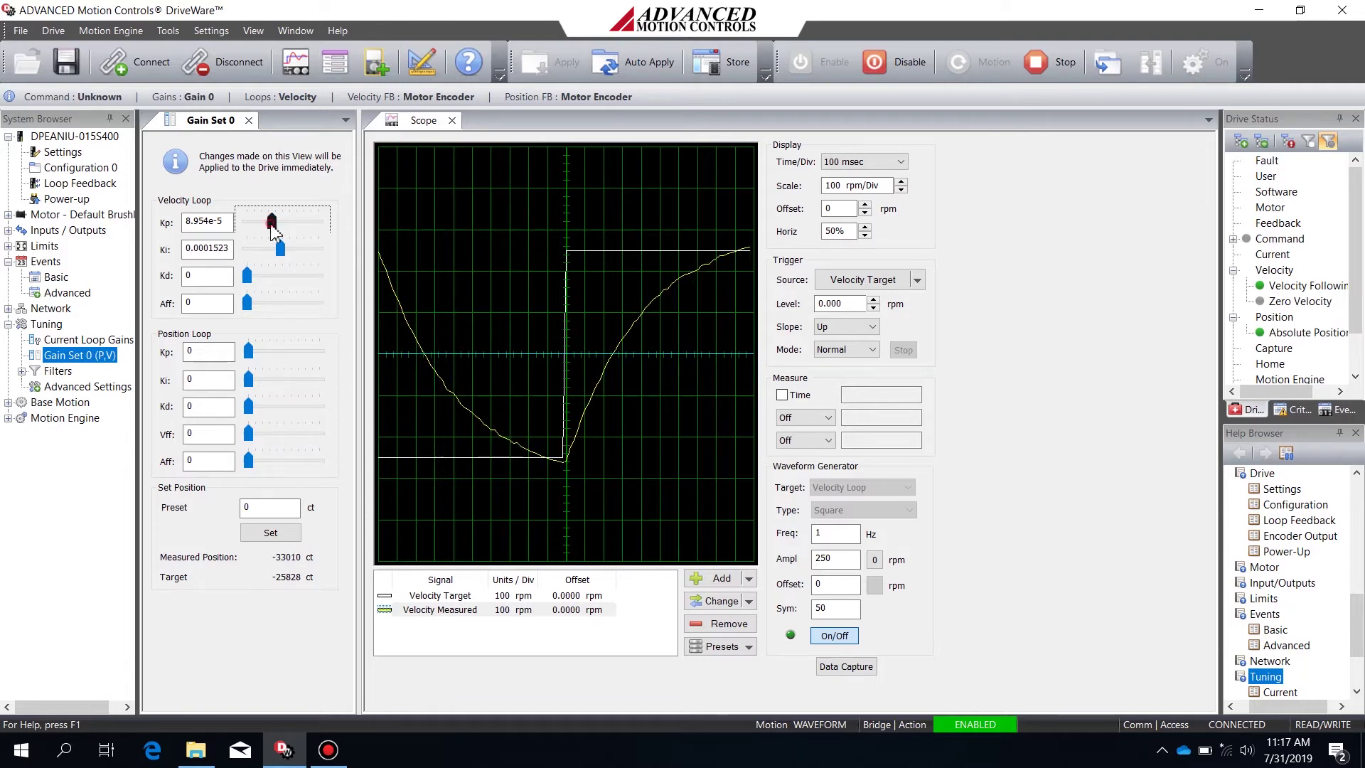
pyautogui.press('Right')
pyautogui.moveTo(271, 227); pyautogui.dragTo(274, 229)
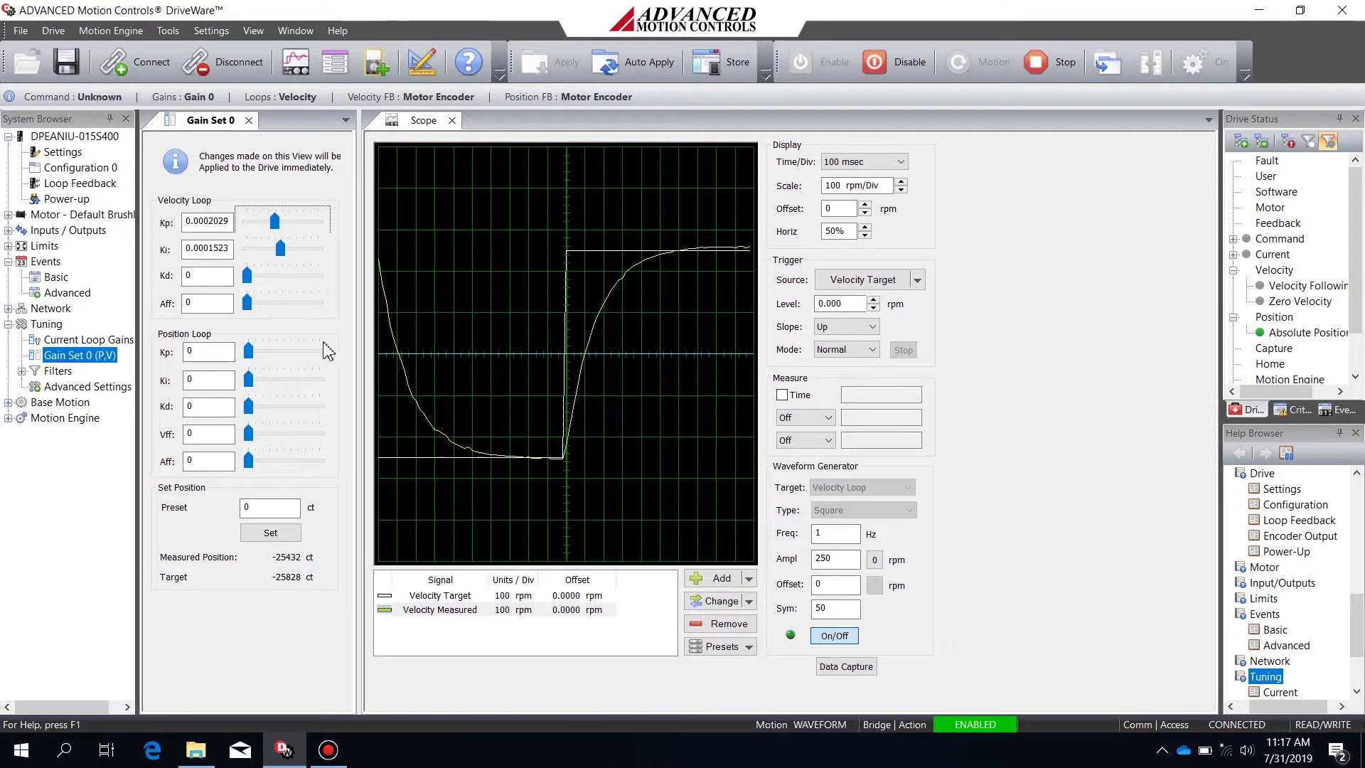
# - Disable the drive and turn the waveform generator off
pyautogui.click(905, 64)
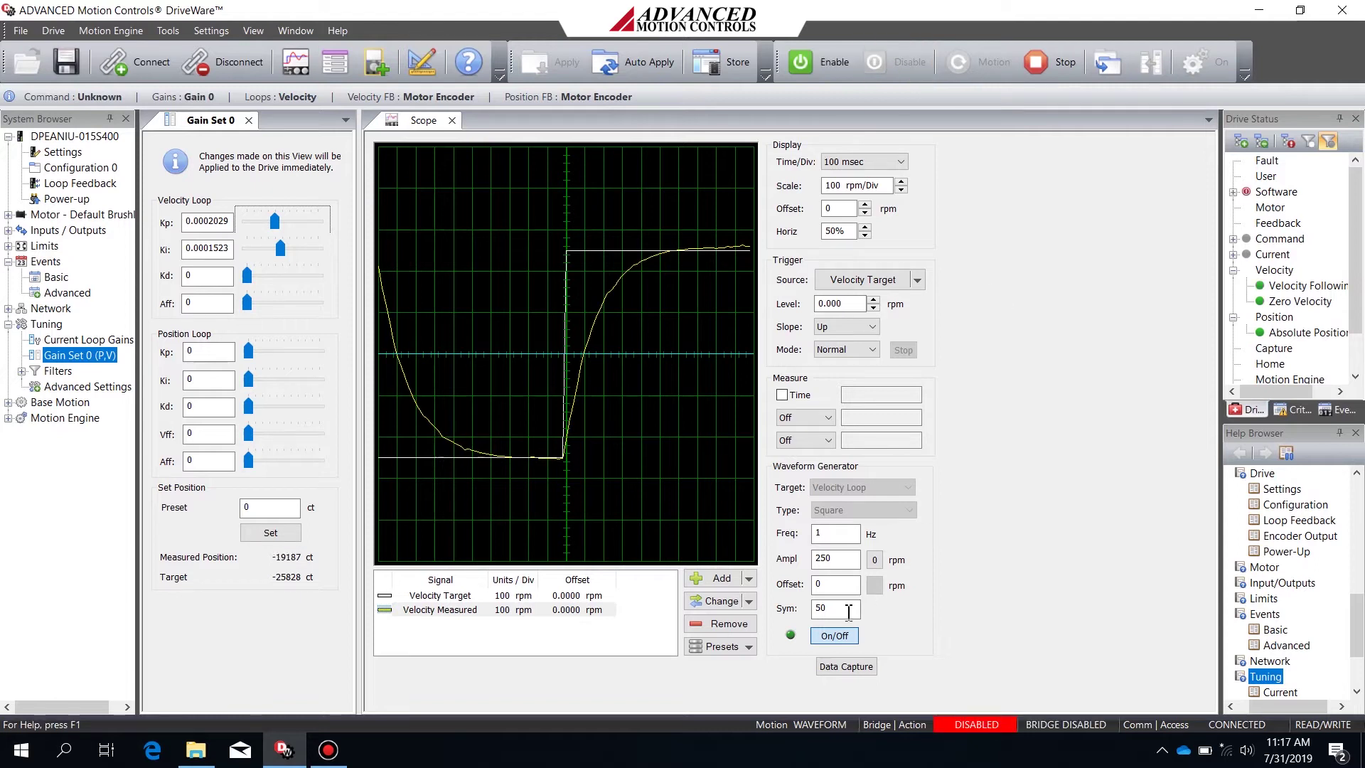
pyautogui.click(834, 636)
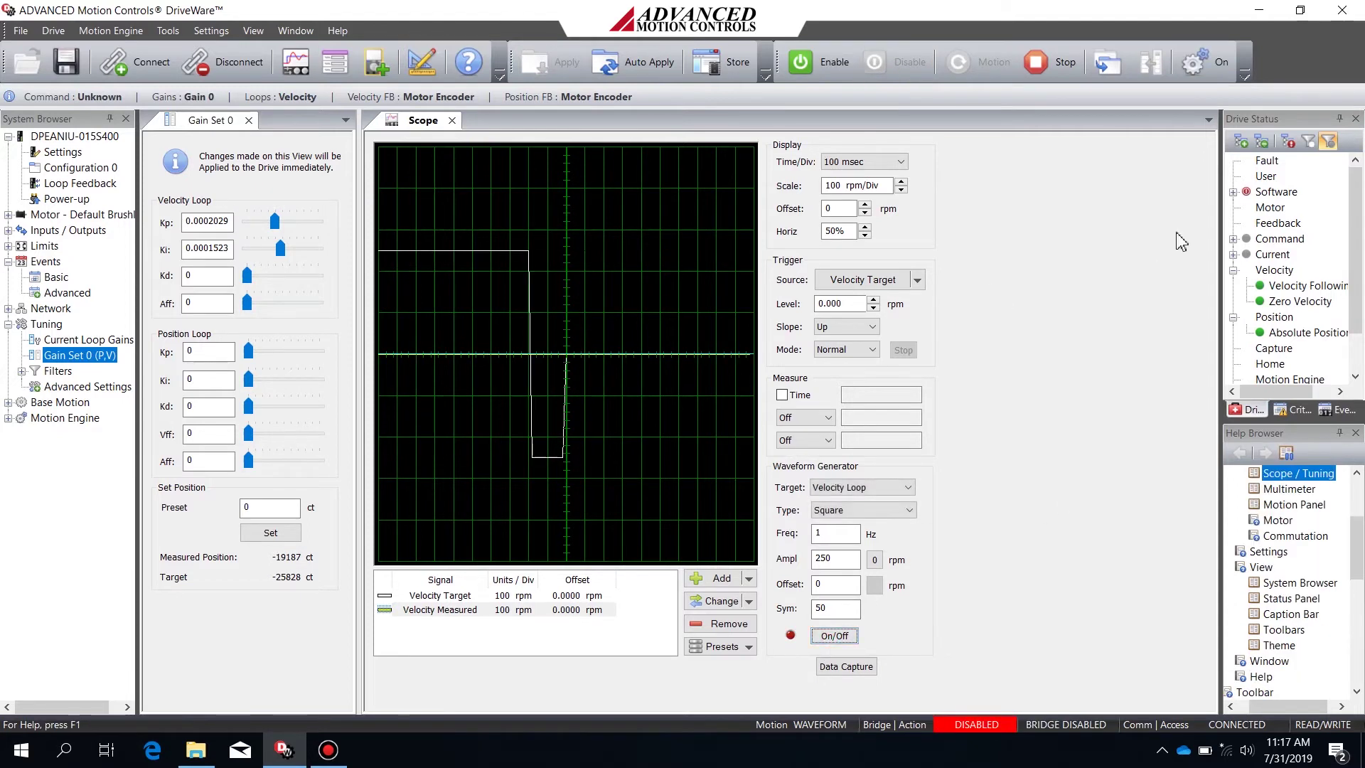
pyautogui.click(1293, 148)
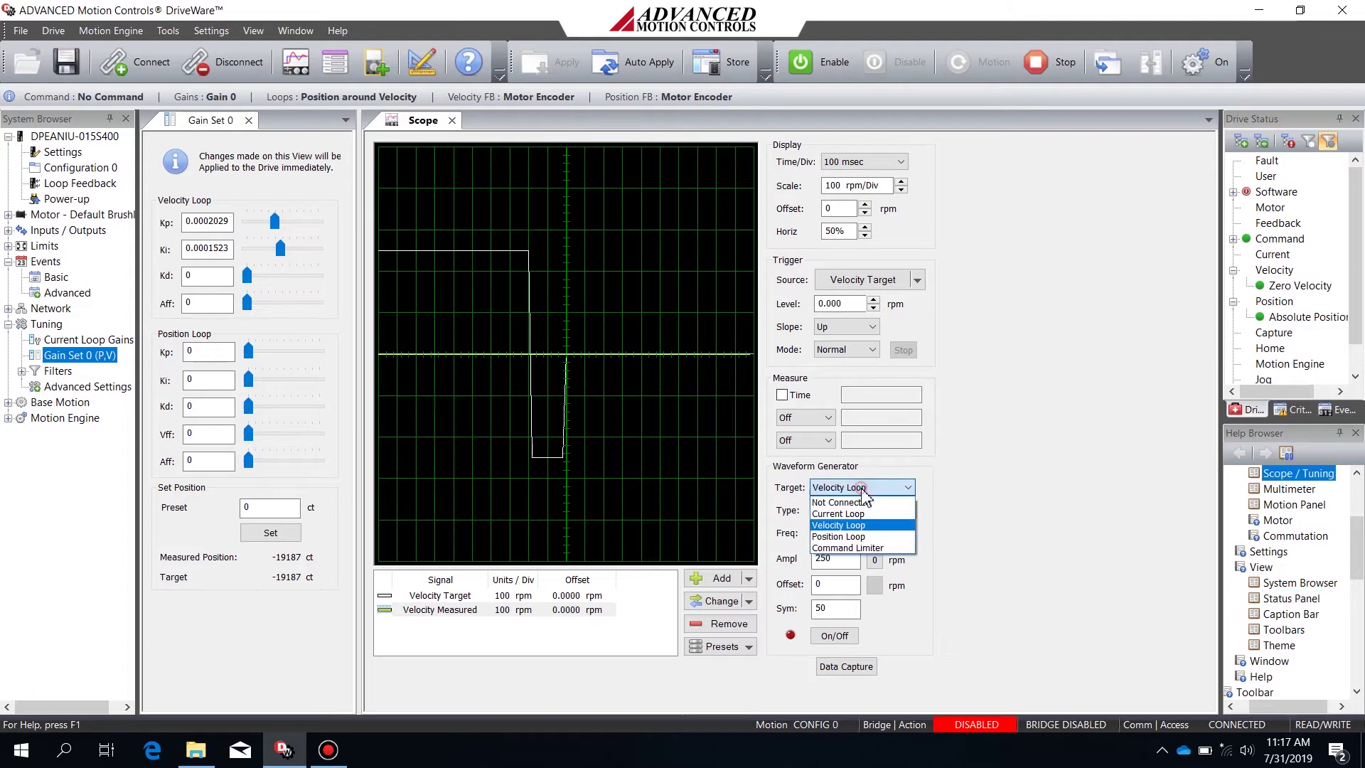
# - Point the waveform generator at the Position Loop with a Sinusoidal shape
pyautogui.click(854, 536)
pyautogui.click(857, 520)
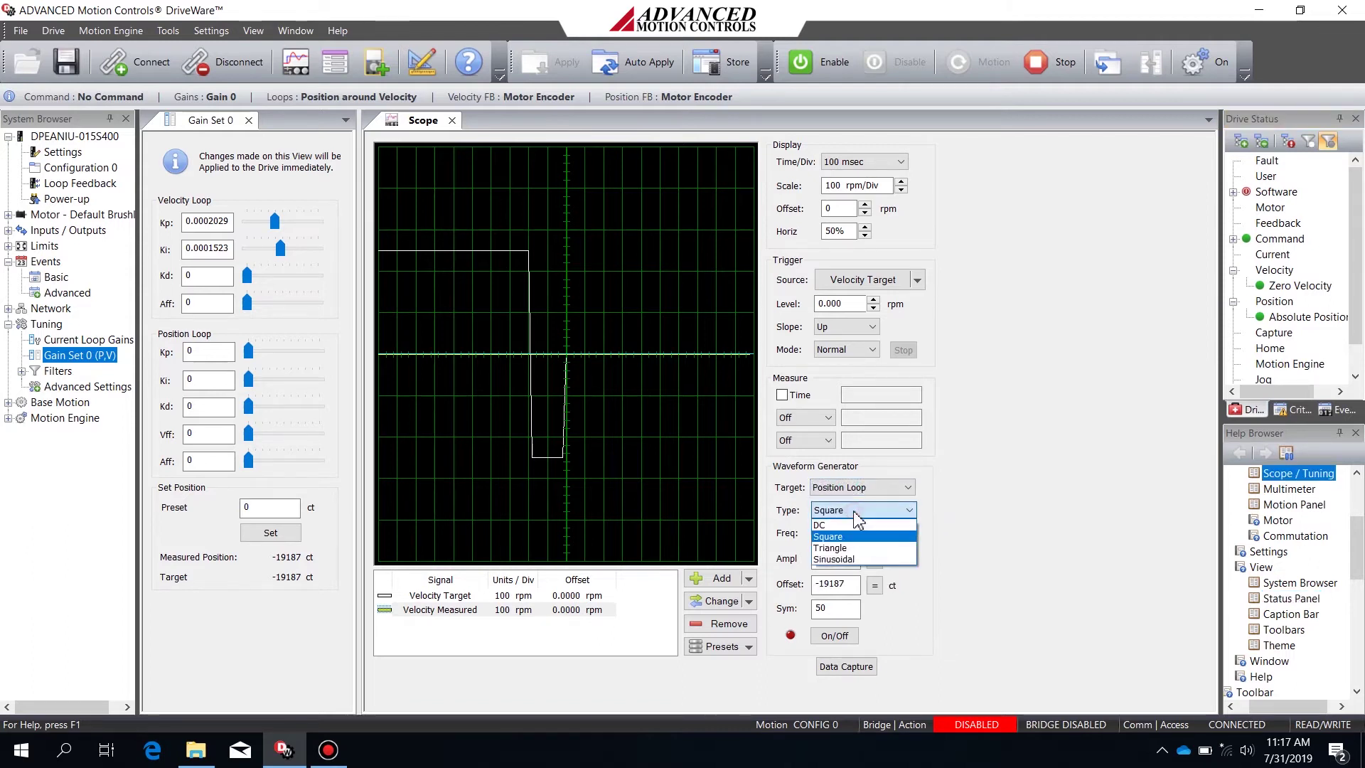
pyautogui.click(843, 548)
pyautogui.click(857, 510)
pyautogui.click(848, 558)
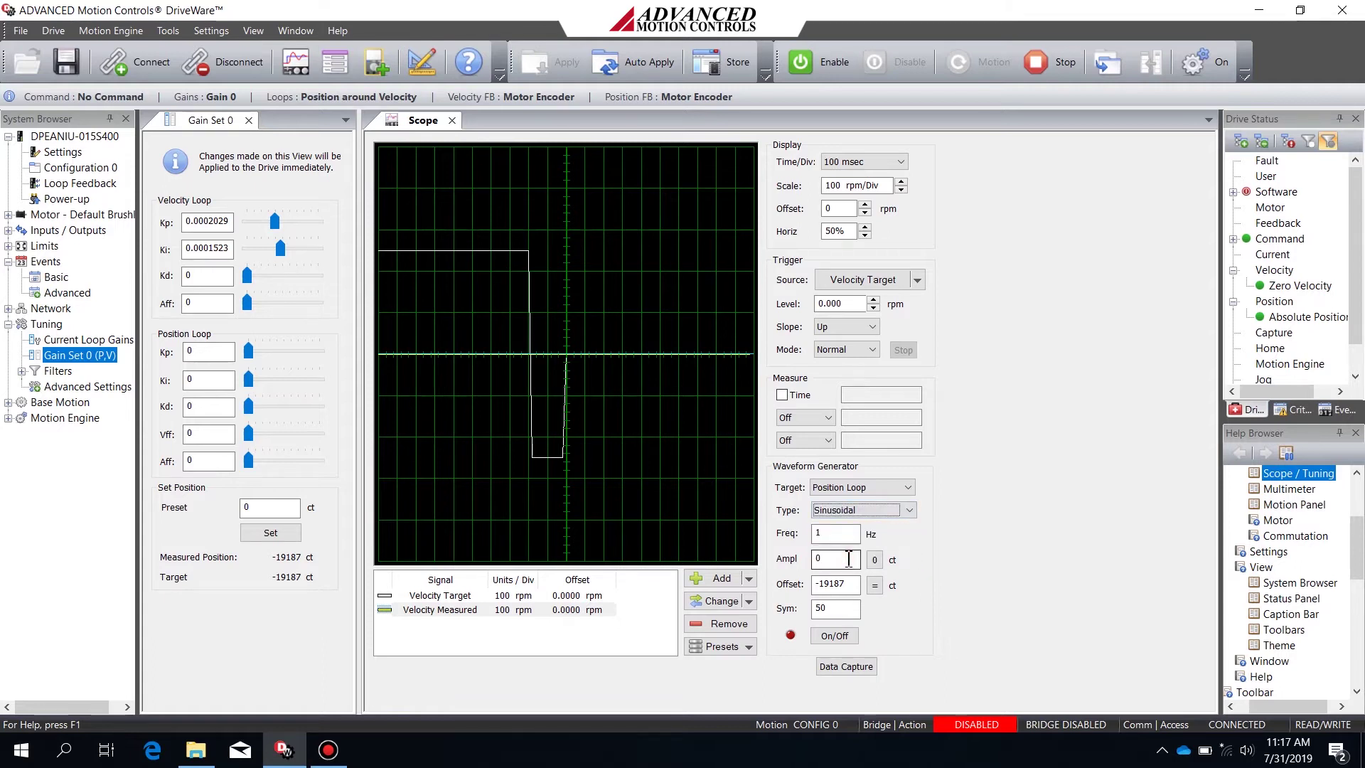
# - Zero the position, reset the offset to 0, and set a 1 Hz, 2500 ct amplitude
pyautogui.click(280, 540)
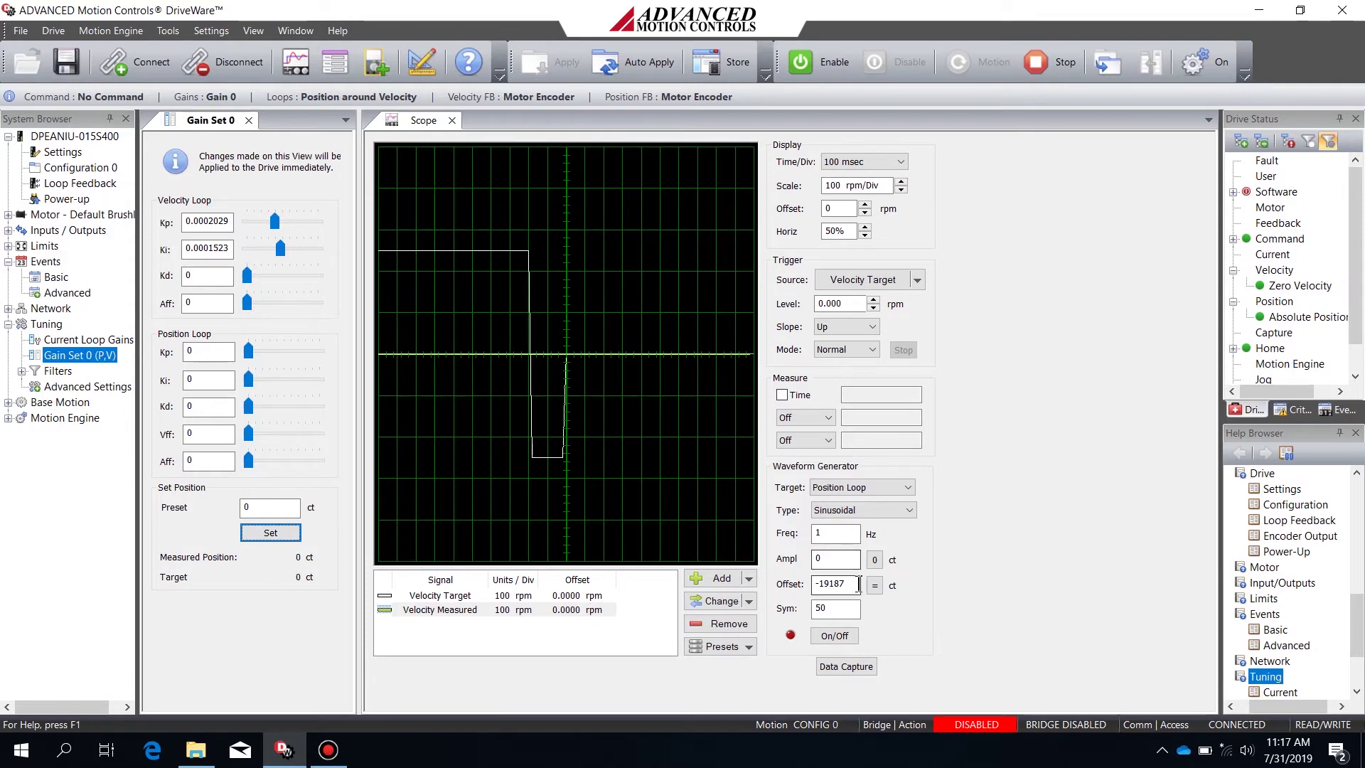
pyautogui.click(846, 566)
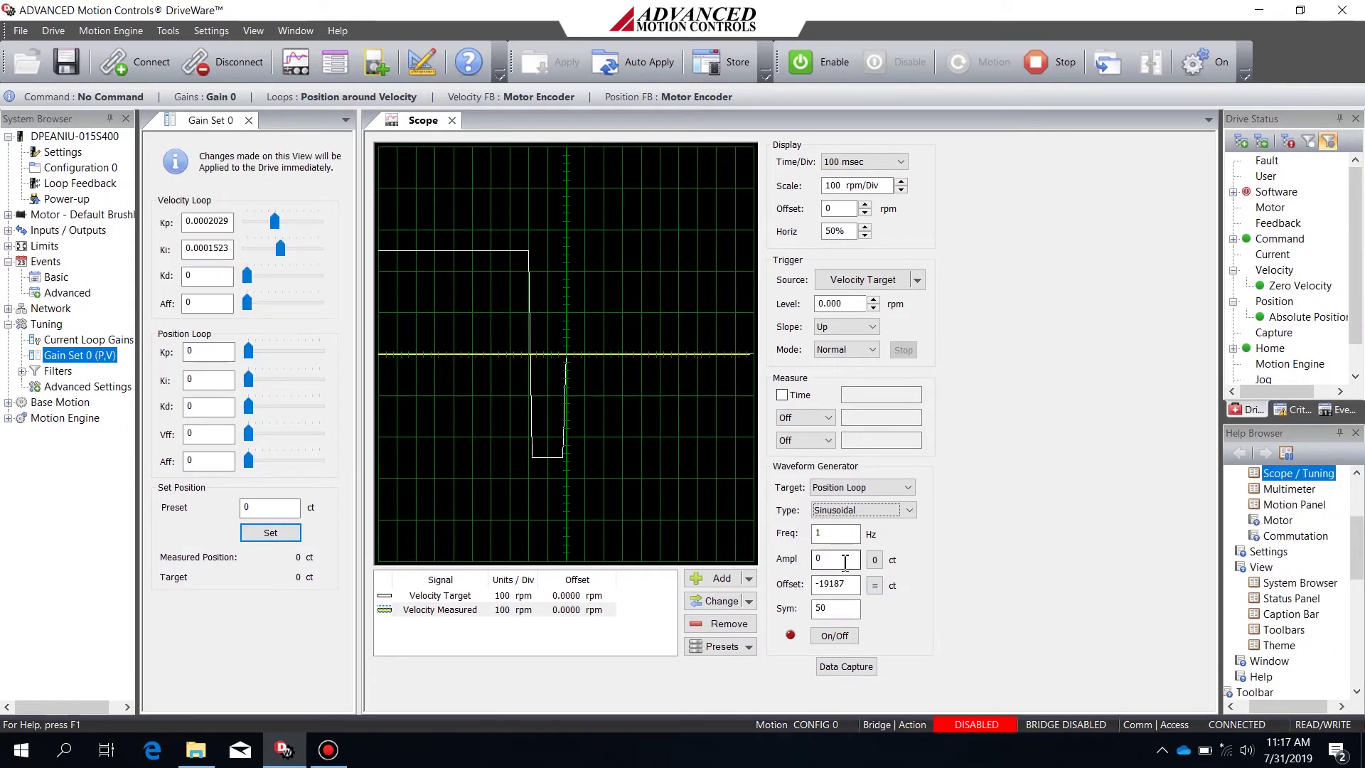
pyautogui.click(875, 586)
pyautogui.click(841, 557)
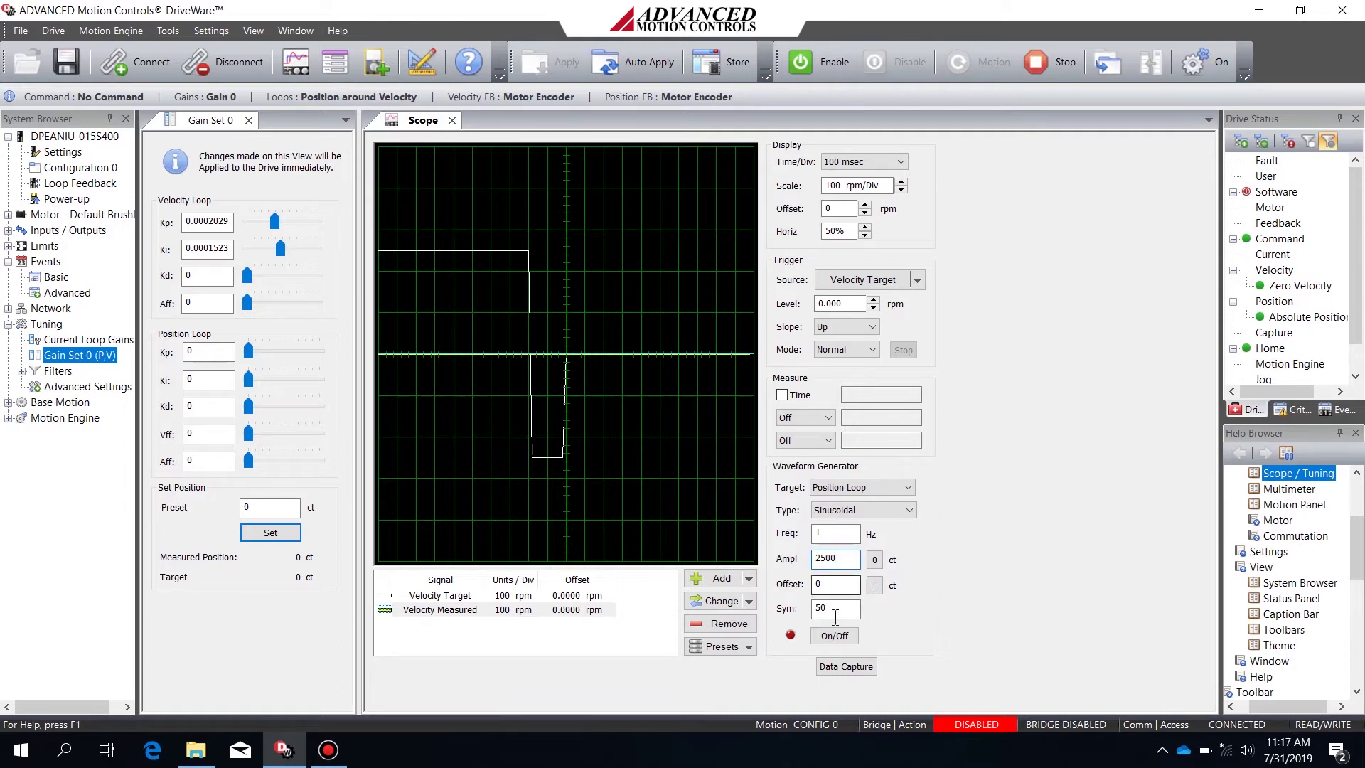
pyautogui.click(833, 584)
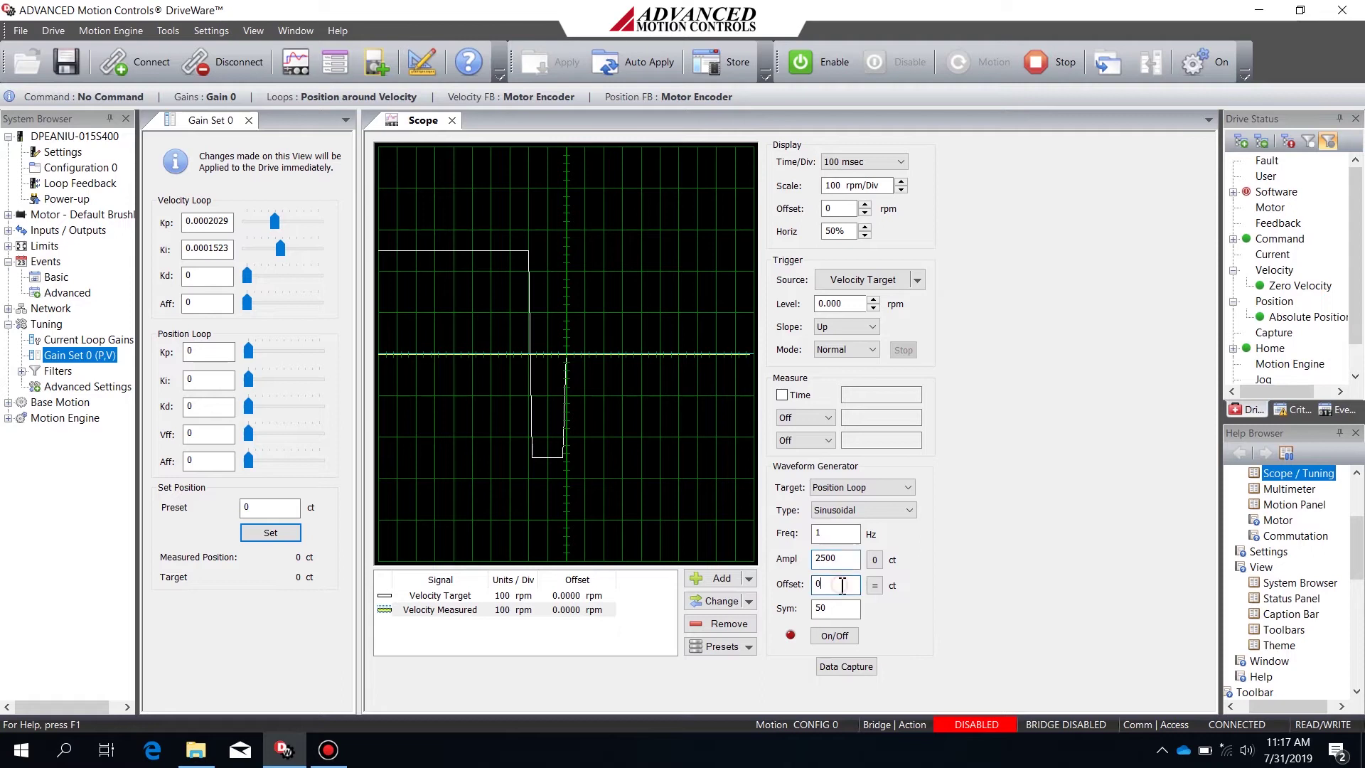
pyautogui.click(715, 648)
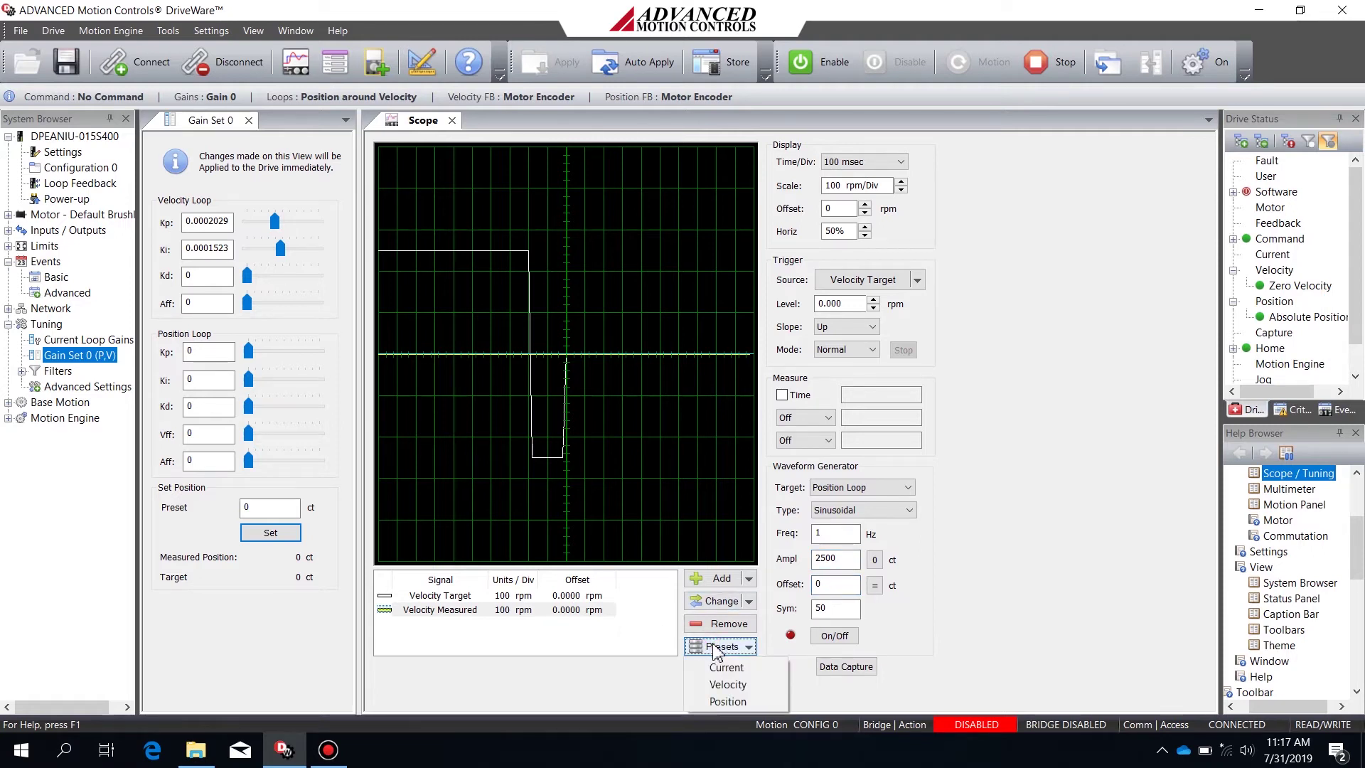
# - Load the Position preset and scale Position Target to 1 kct/div
pyautogui.click(725, 703)
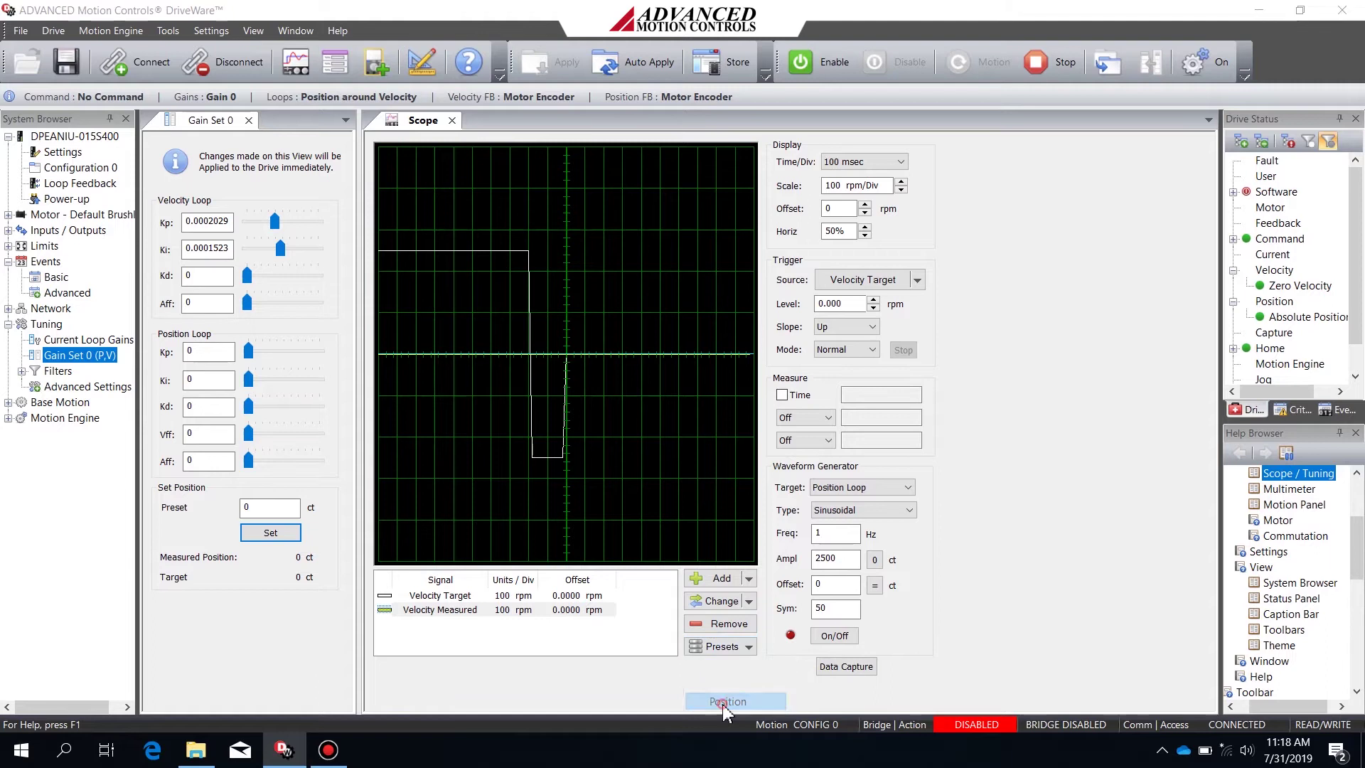
pyautogui.click(633, 401)
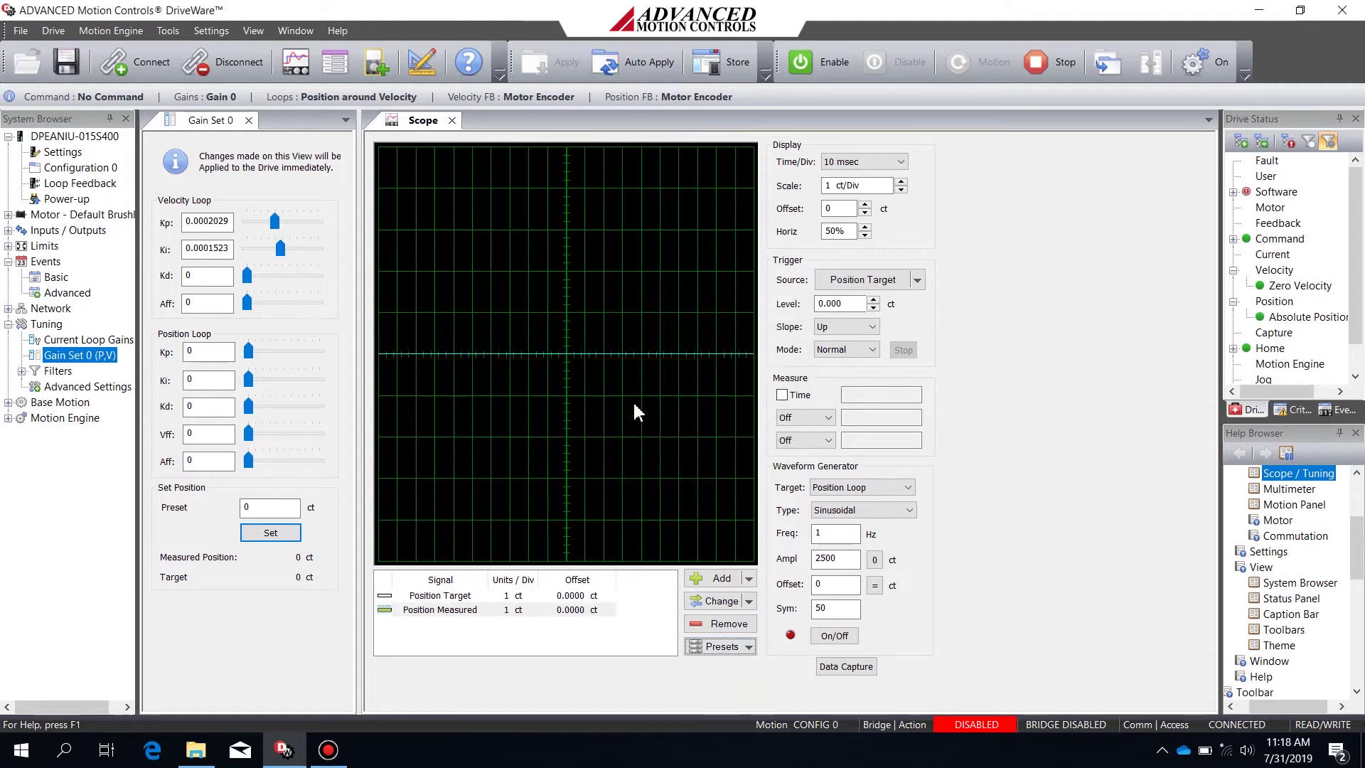
pyautogui.click(556, 596)
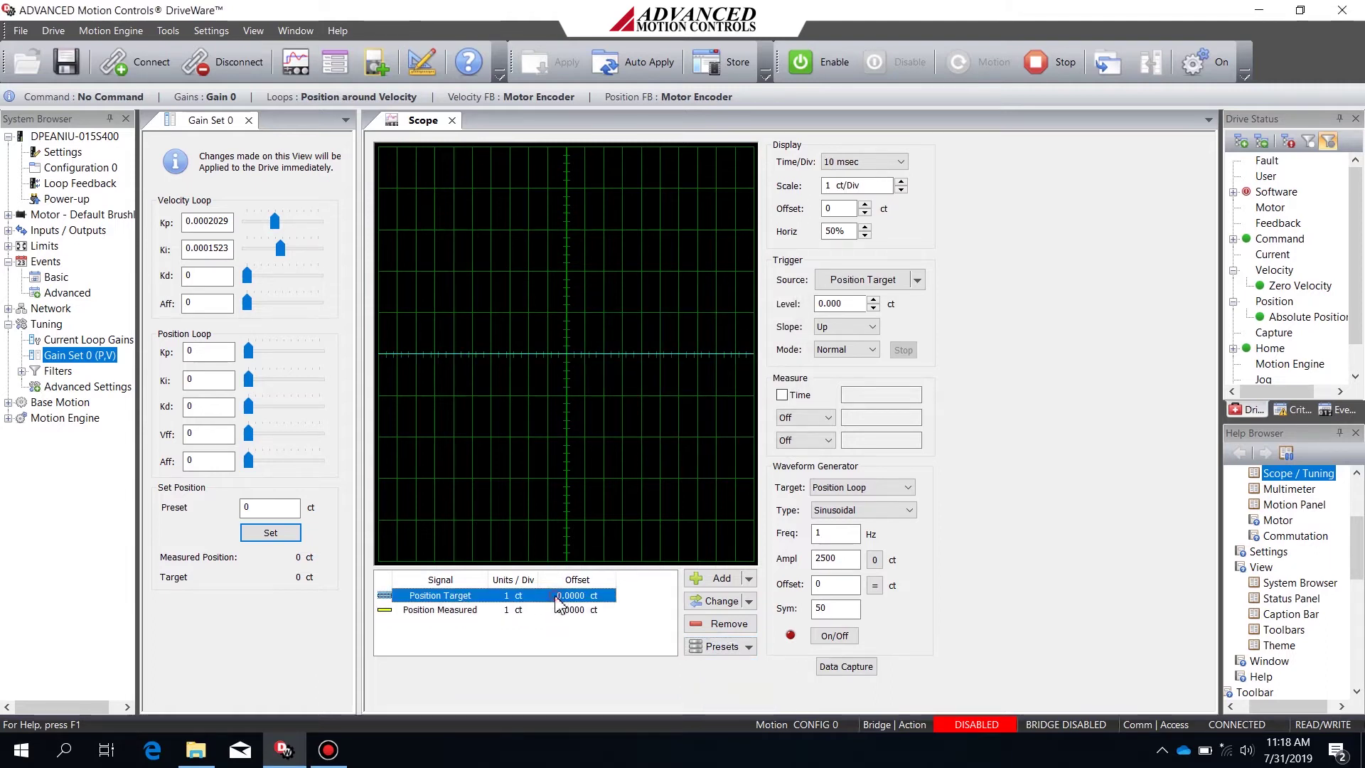
pyautogui.click(901, 182)
pyautogui.click(901, 181)
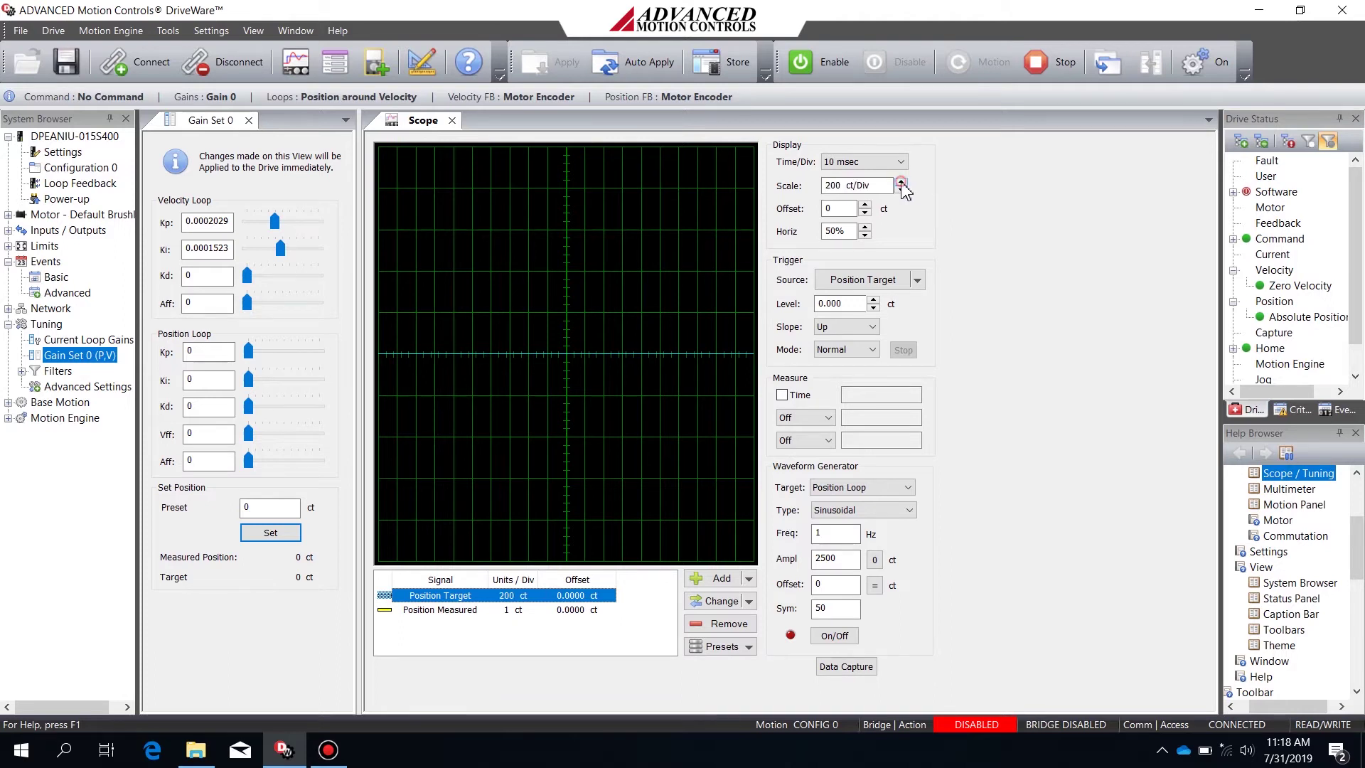
pyautogui.click(901, 182)
pyautogui.click(901, 182)
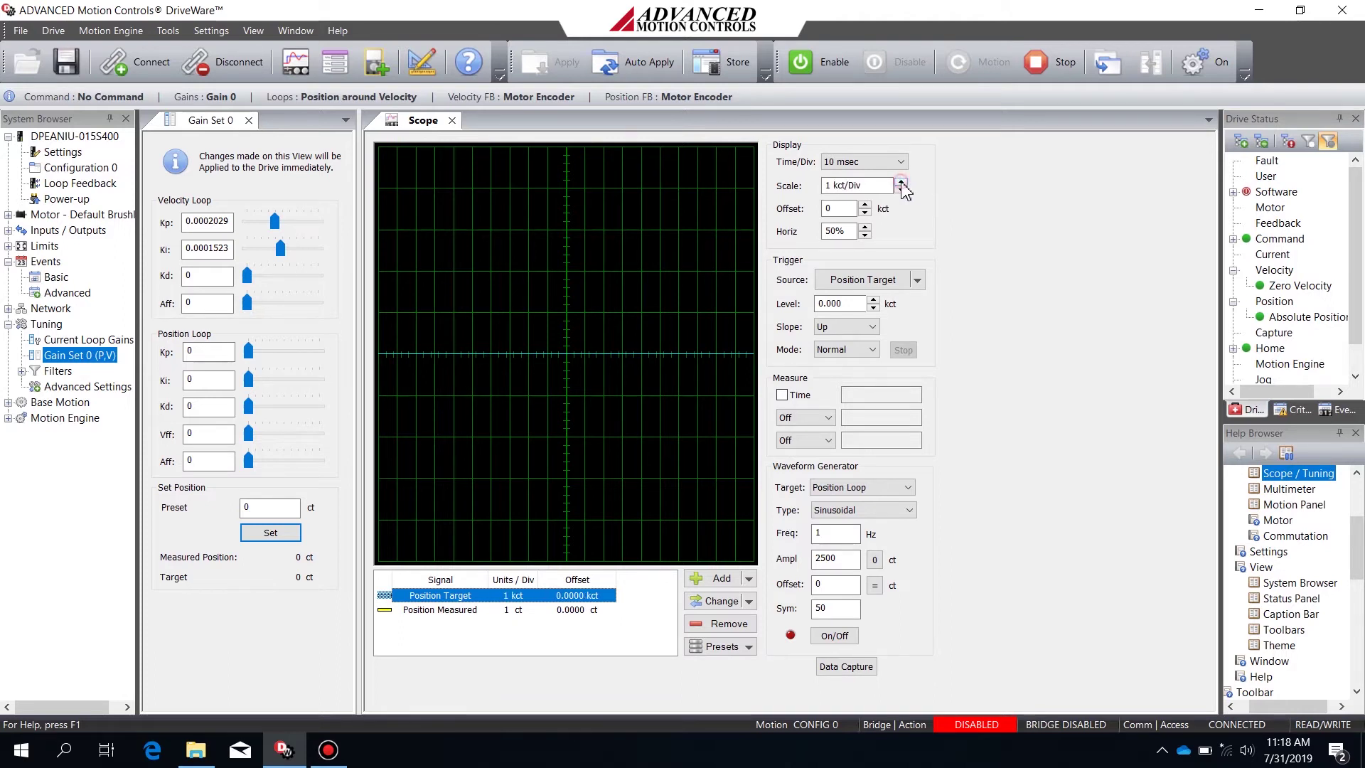
# - Scale Position Measured to 1 kct/div and set the time base to 100 msec
pyautogui.click(555, 611)
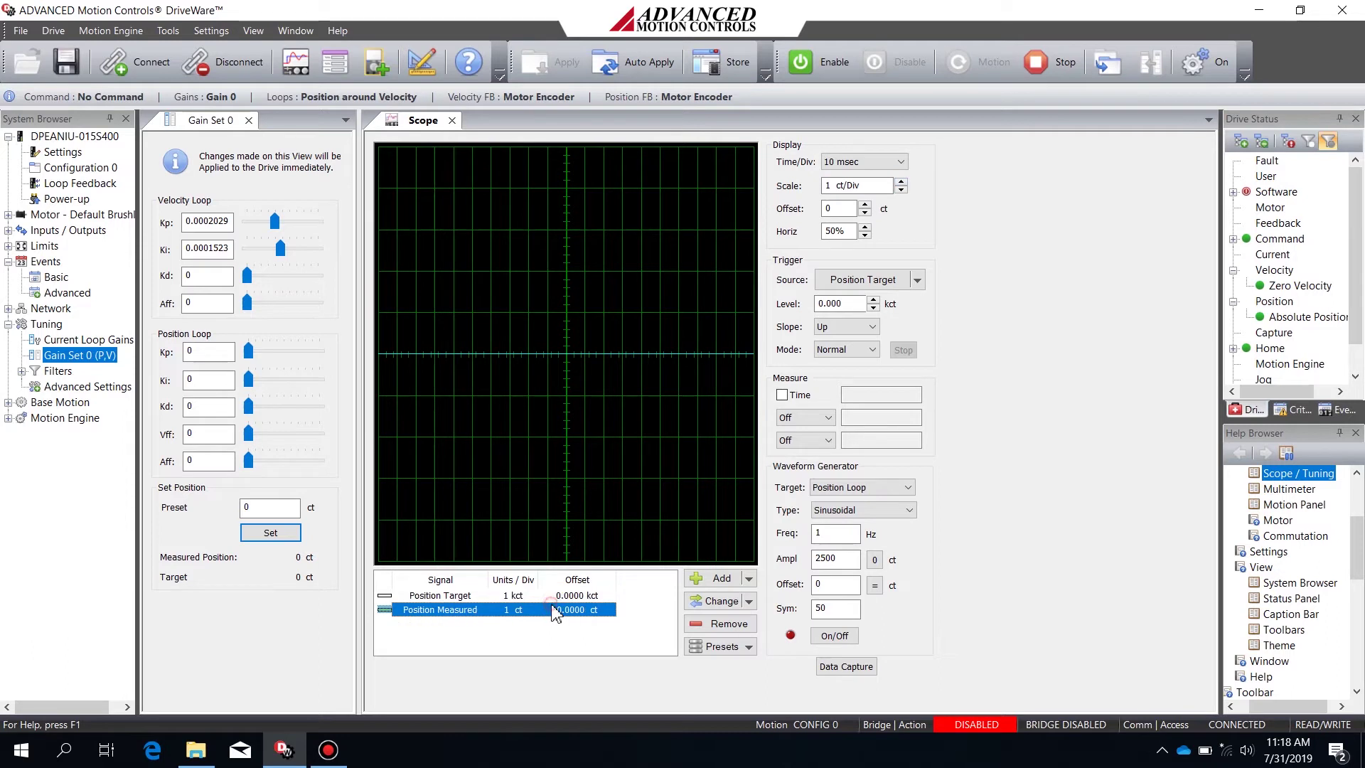
pyautogui.click(902, 182)
pyautogui.click(902, 182)
pyautogui.click(901, 182)
pyautogui.click(902, 182)
pyautogui.click(902, 182)
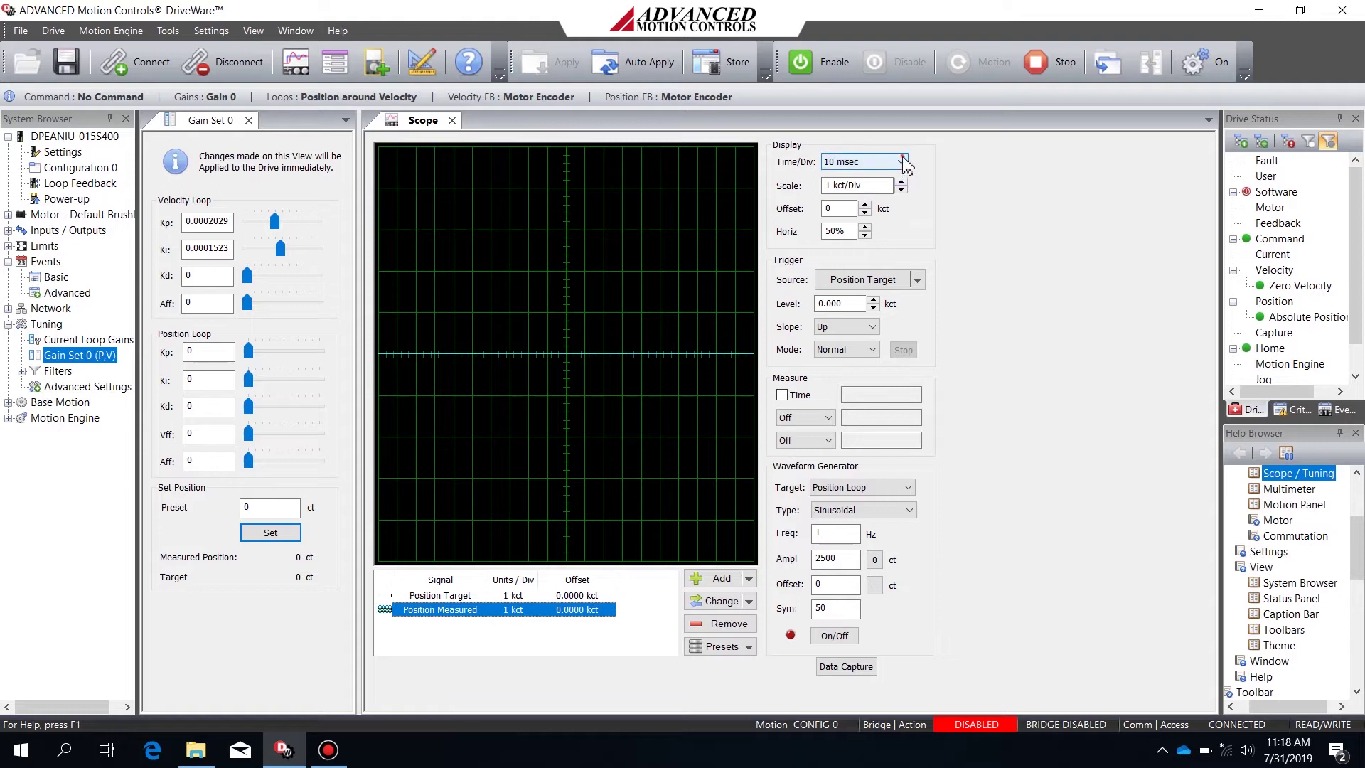
pyautogui.click(901, 161)
pyautogui.click(880, 258)
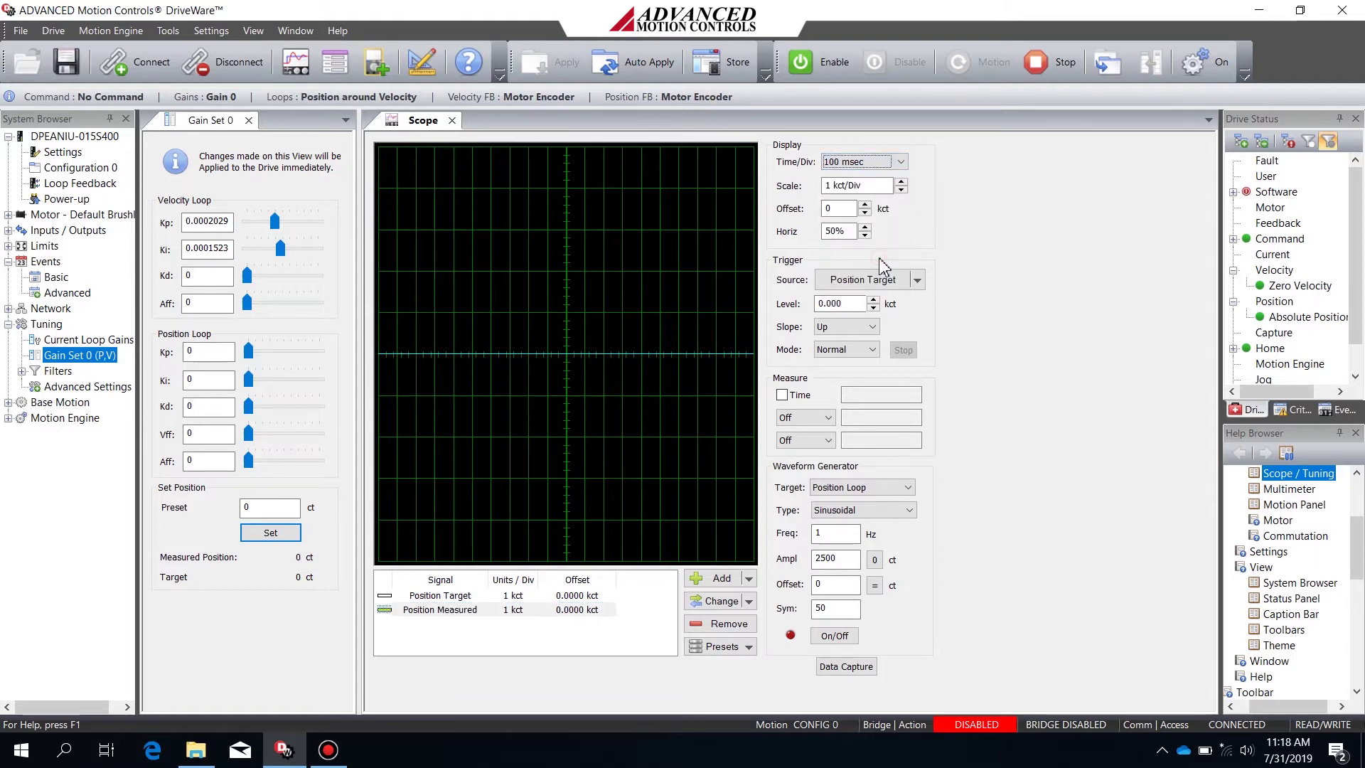
# - Start the sinusoidal command, hide inactive status events, and enable the drive
pyautogui.click(833, 635)
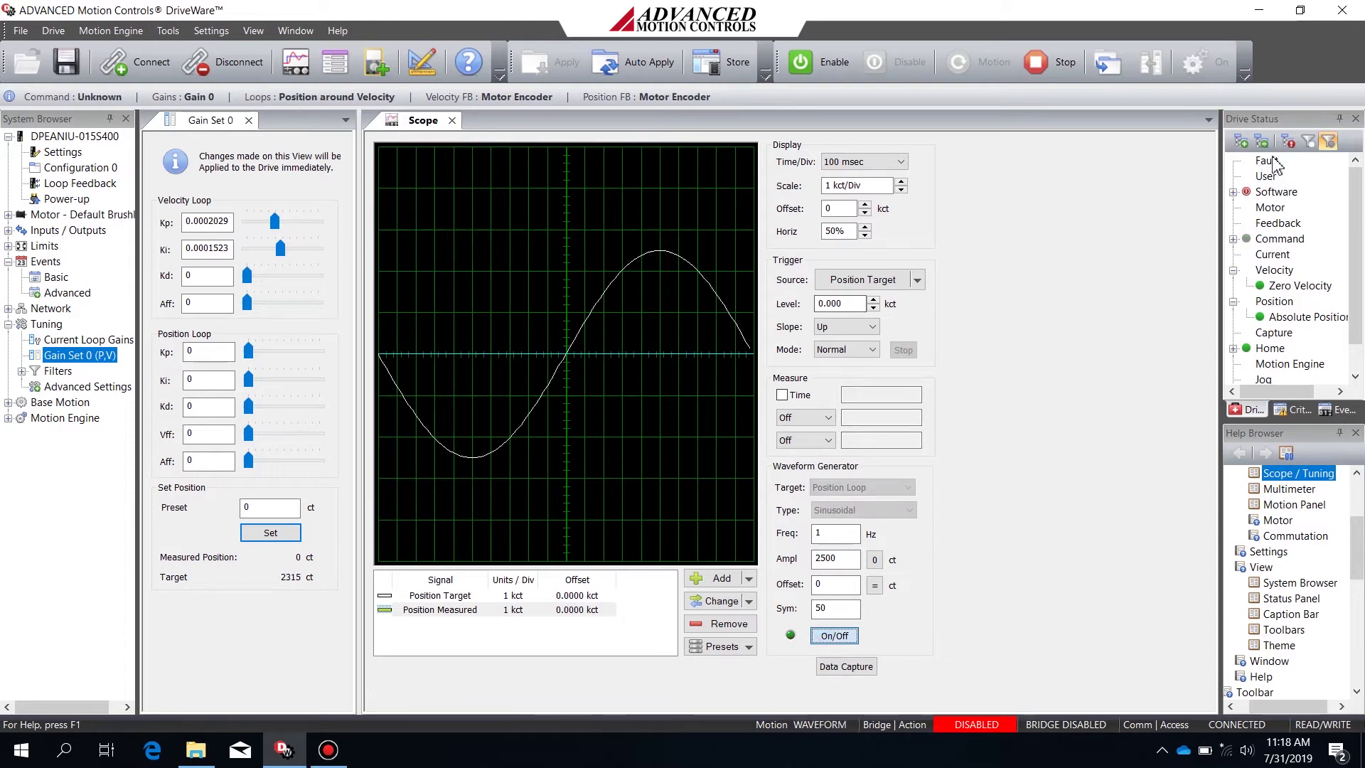
pyautogui.click(1301, 143)
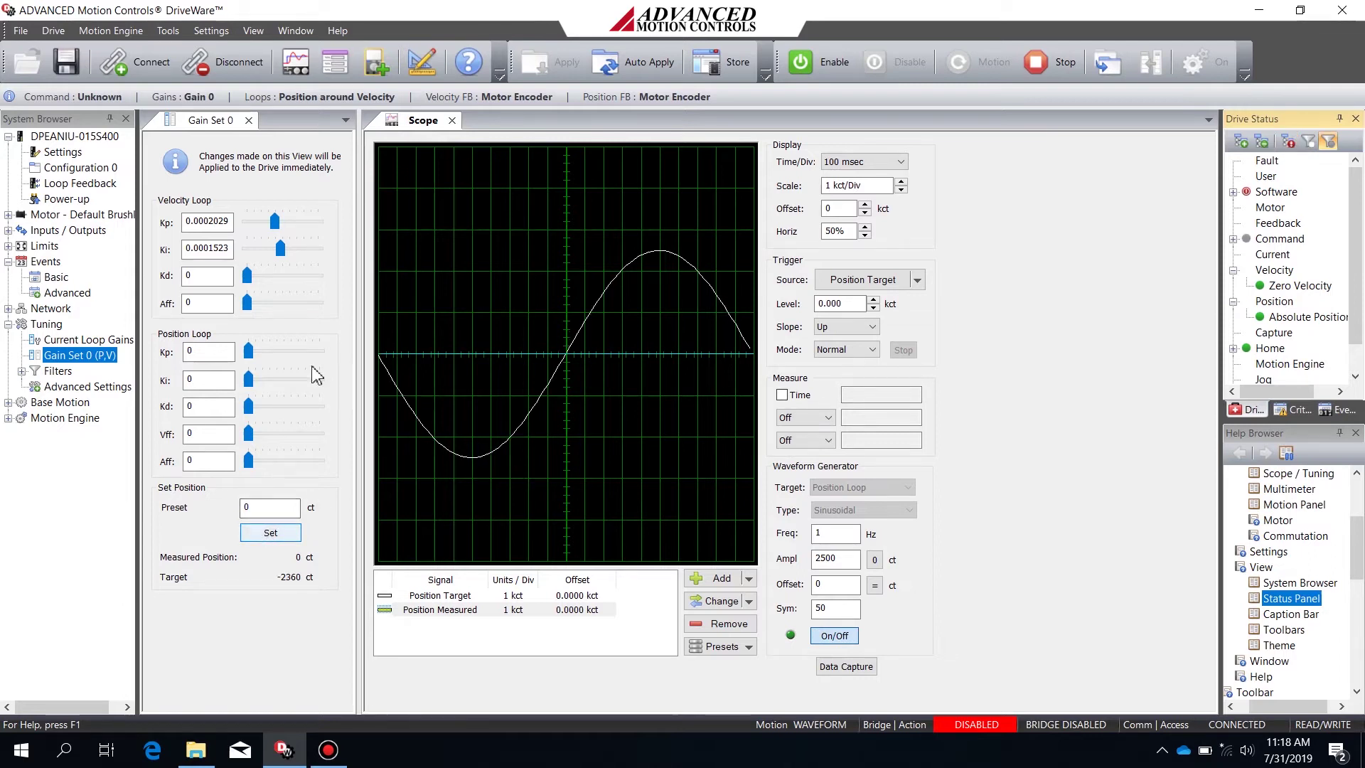
pyautogui.click(802, 62)
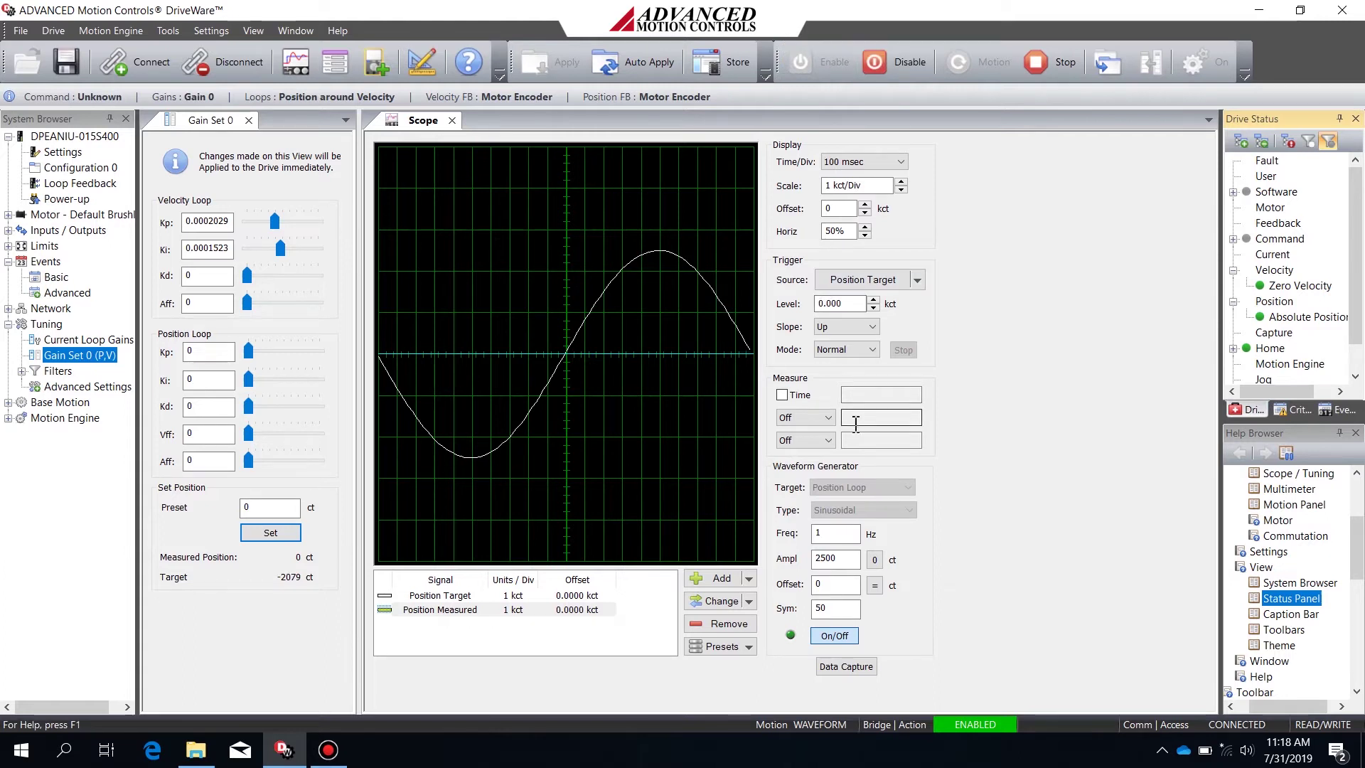
pyautogui.click(248, 351)
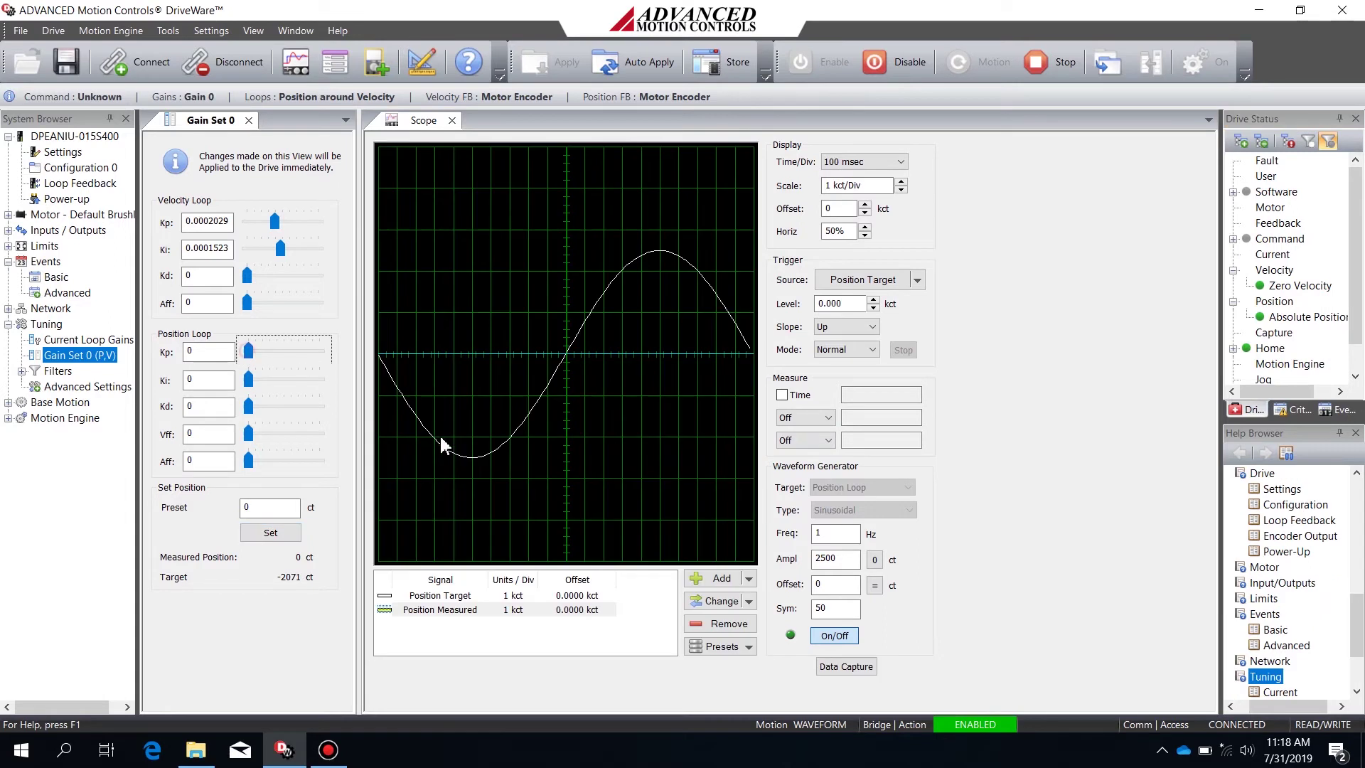
# - Step position loop Kp up to 0.01286 until measured position overlays the sinusoidal target
pyautogui.press('Right')
pyautogui.press('Right')
pyautogui.press('Right')
pyautogui.press('Right')
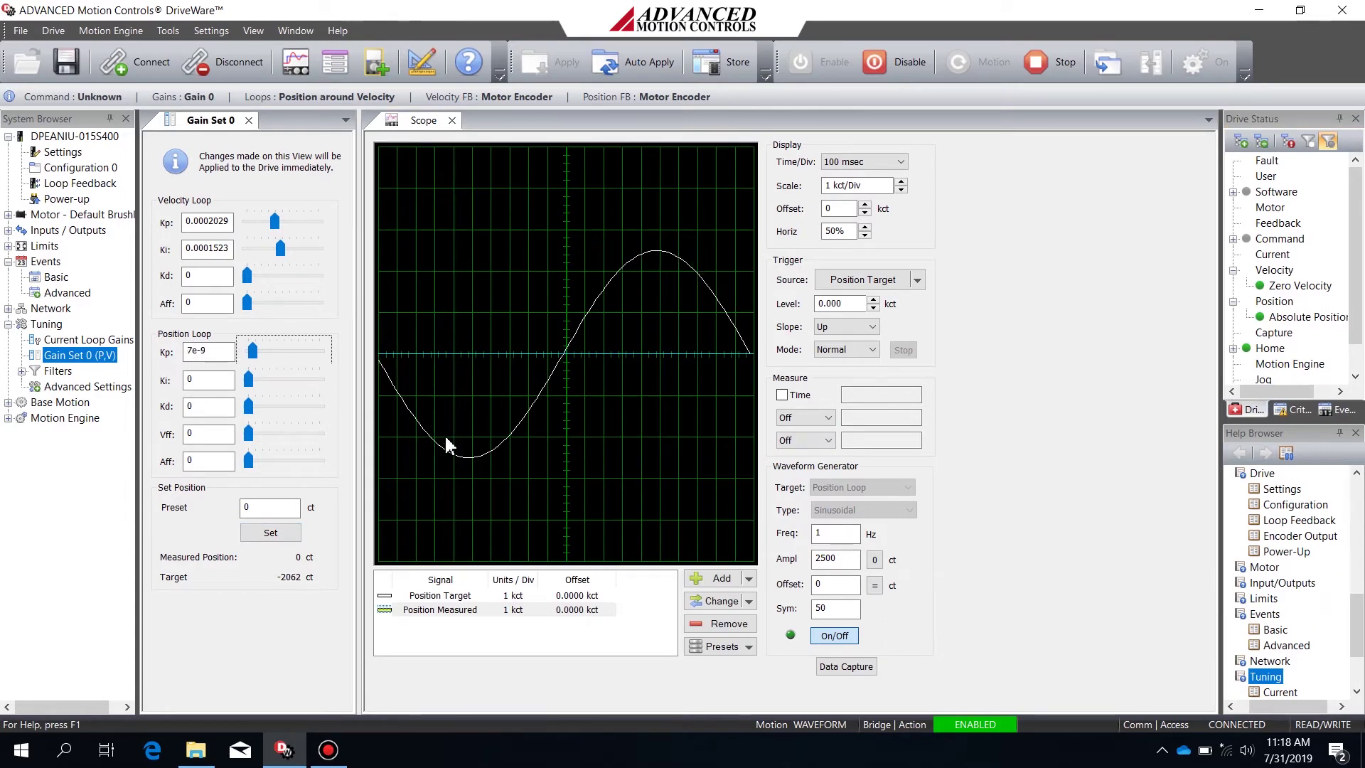
pyautogui.press('Right')
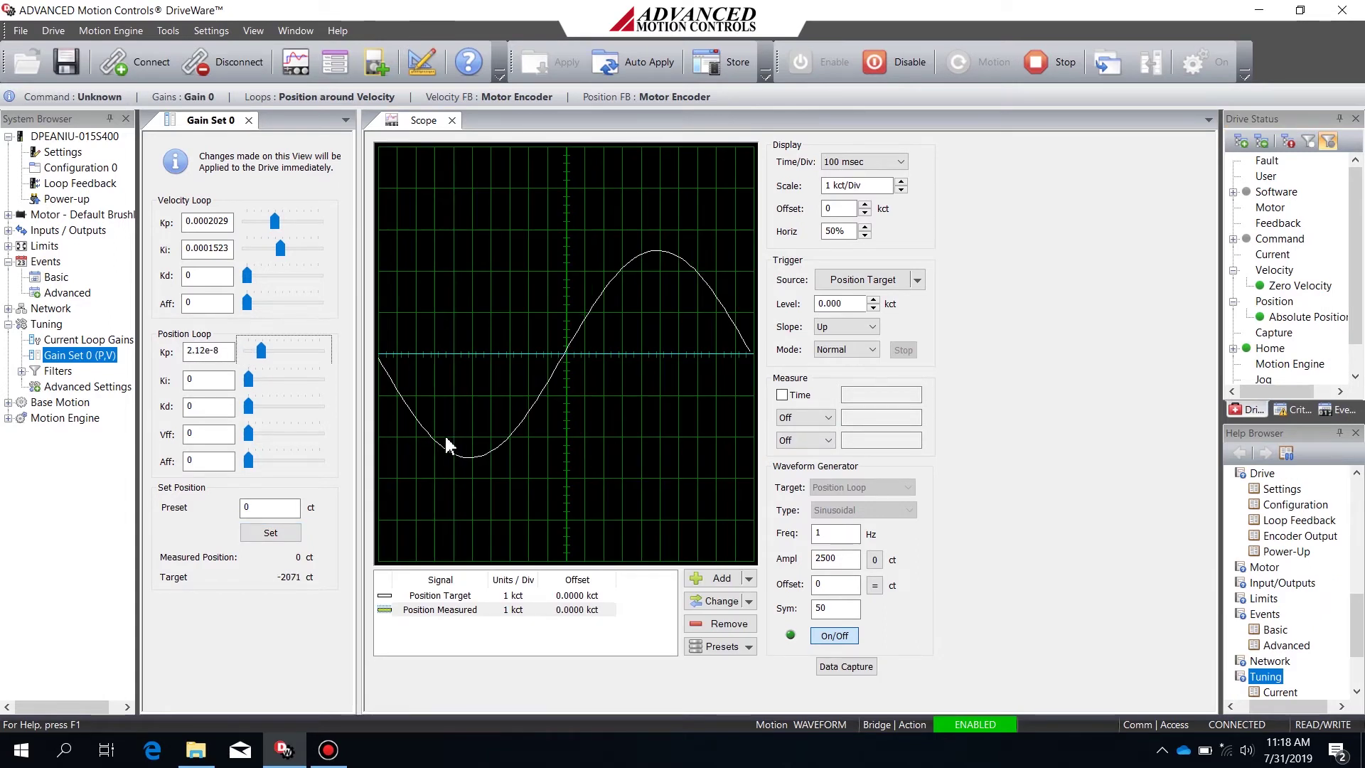
pyautogui.press('Right')
pyautogui.press('Right')
pyautogui.press('Right')
pyautogui.press('Right')
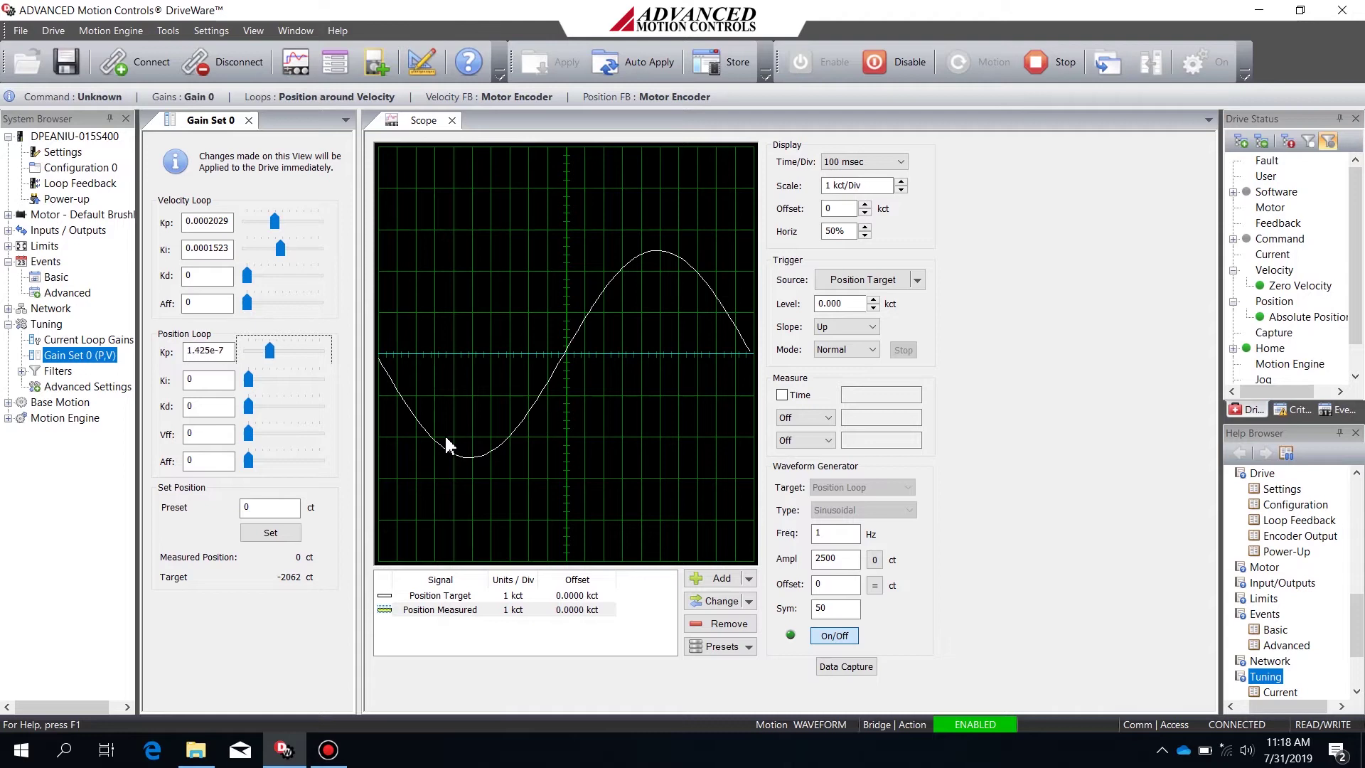
pyautogui.press('Right')
pyautogui.press('Right')
pyautogui.press('Right')
pyautogui.press('Right')
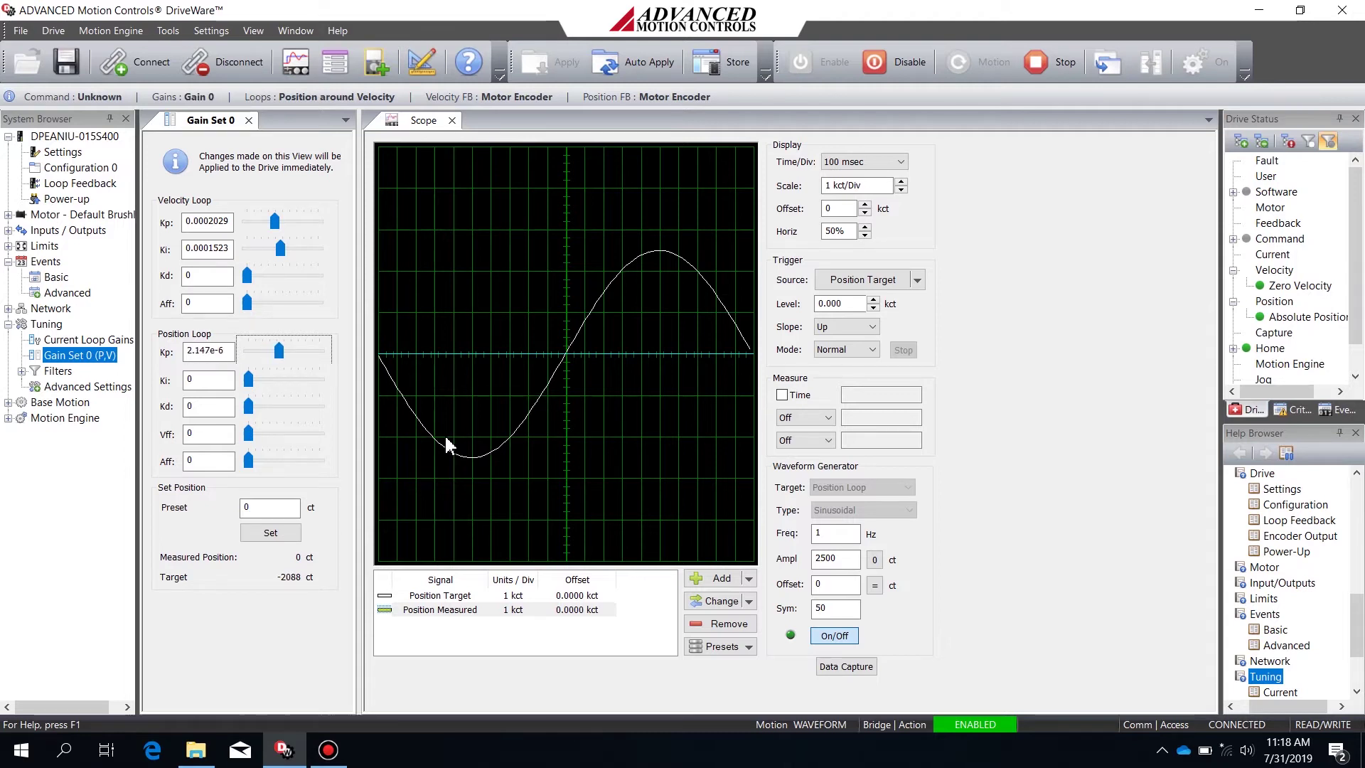
pyautogui.press('Right')
pyautogui.press('Right')
pyautogui.press('Right')
pyautogui.press('Right')
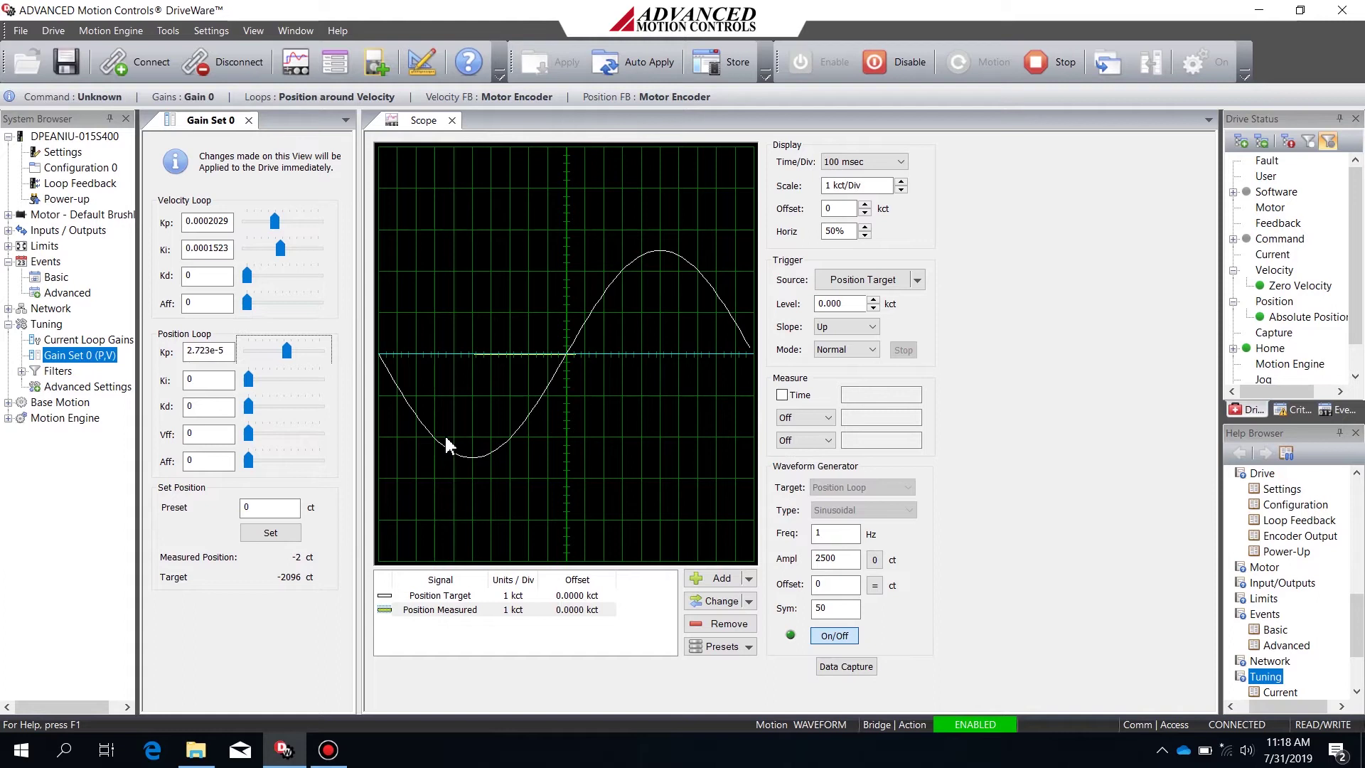
pyautogui.press('Right')
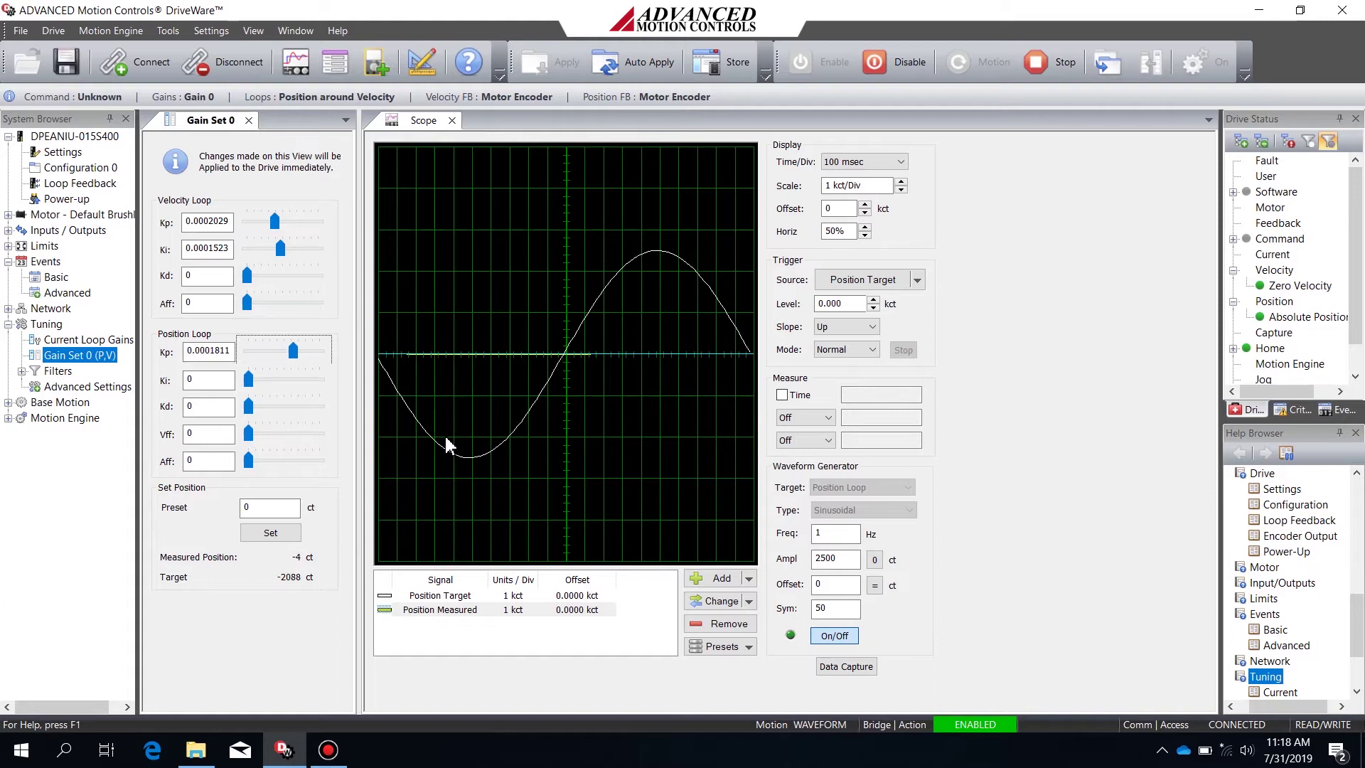
pyautogui.press('Right')
pyautogui.press('Right')
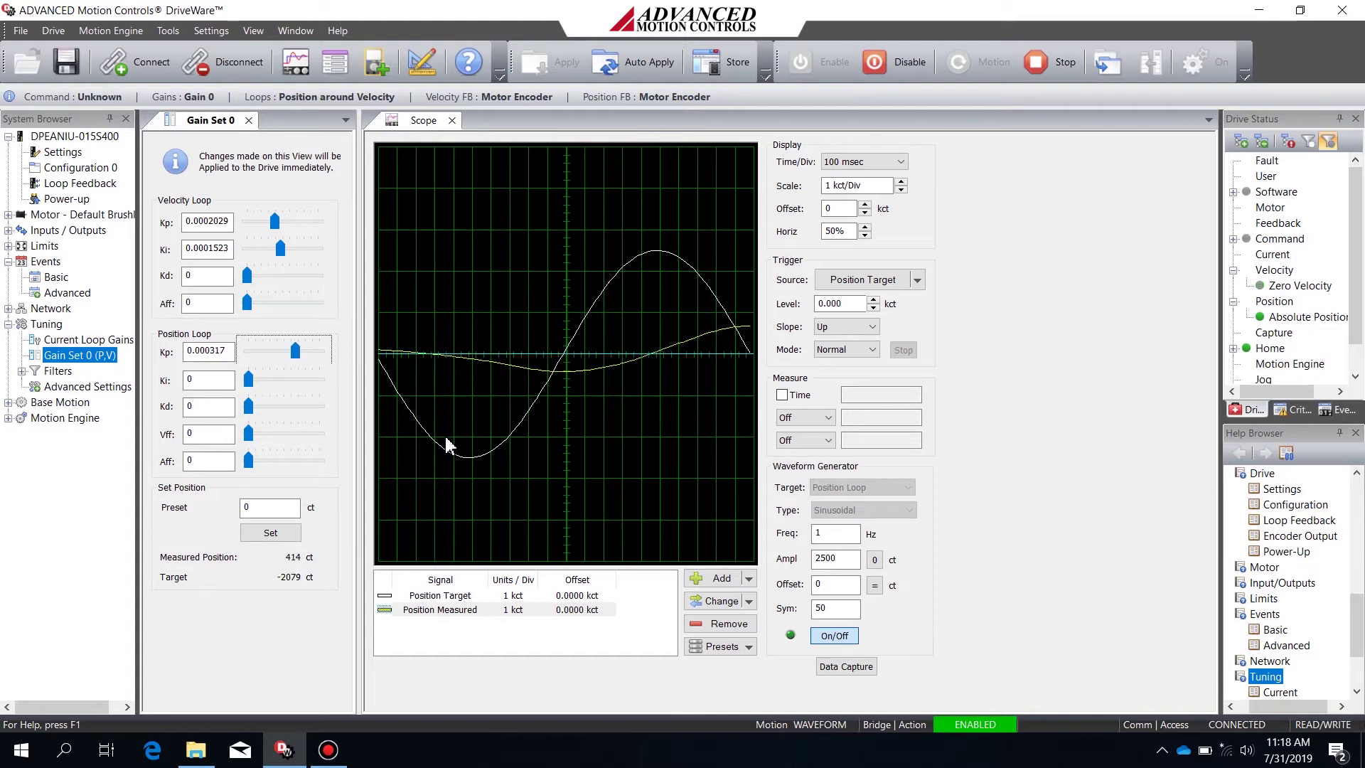
pyautogui.press('Right')
pyautogui.press('Right')
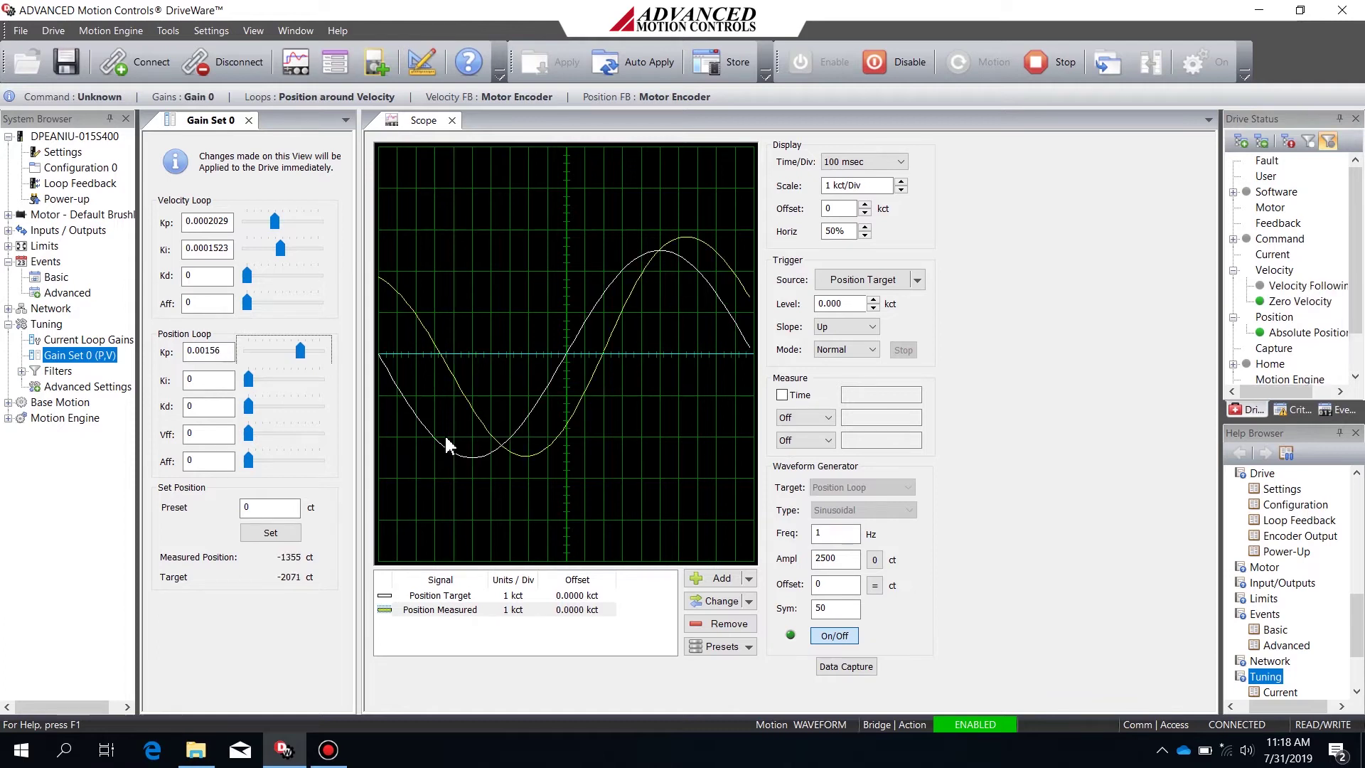
pyautogui.press('Right')
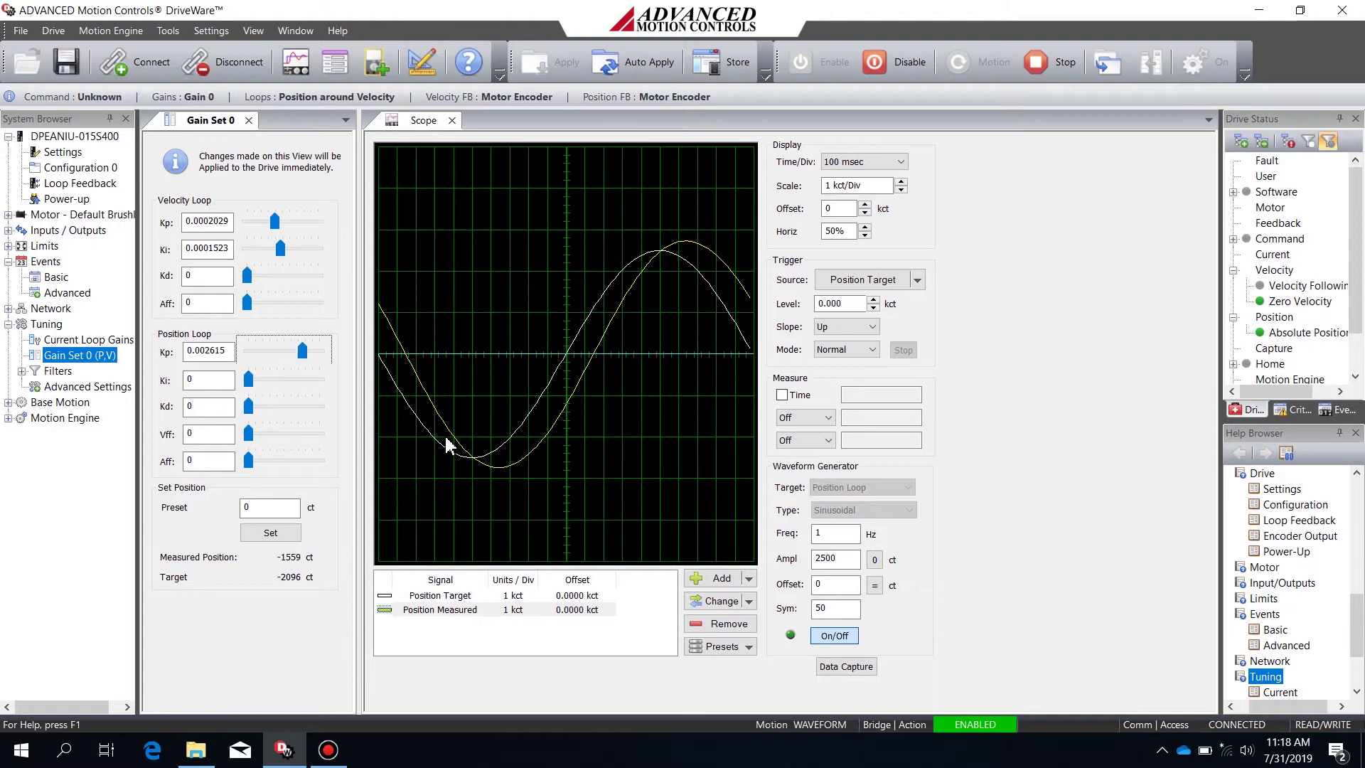
pyautogui.press('Right')
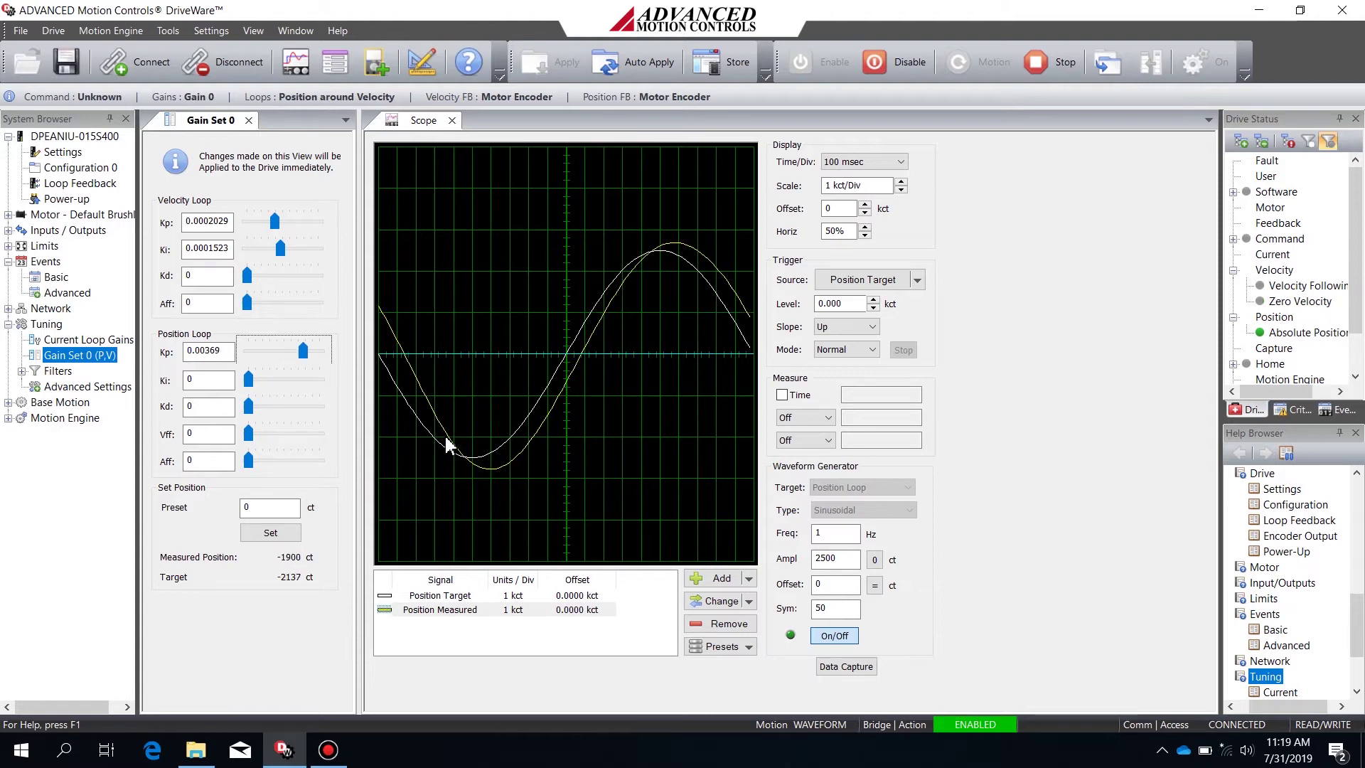
pyautogui.press('Right')
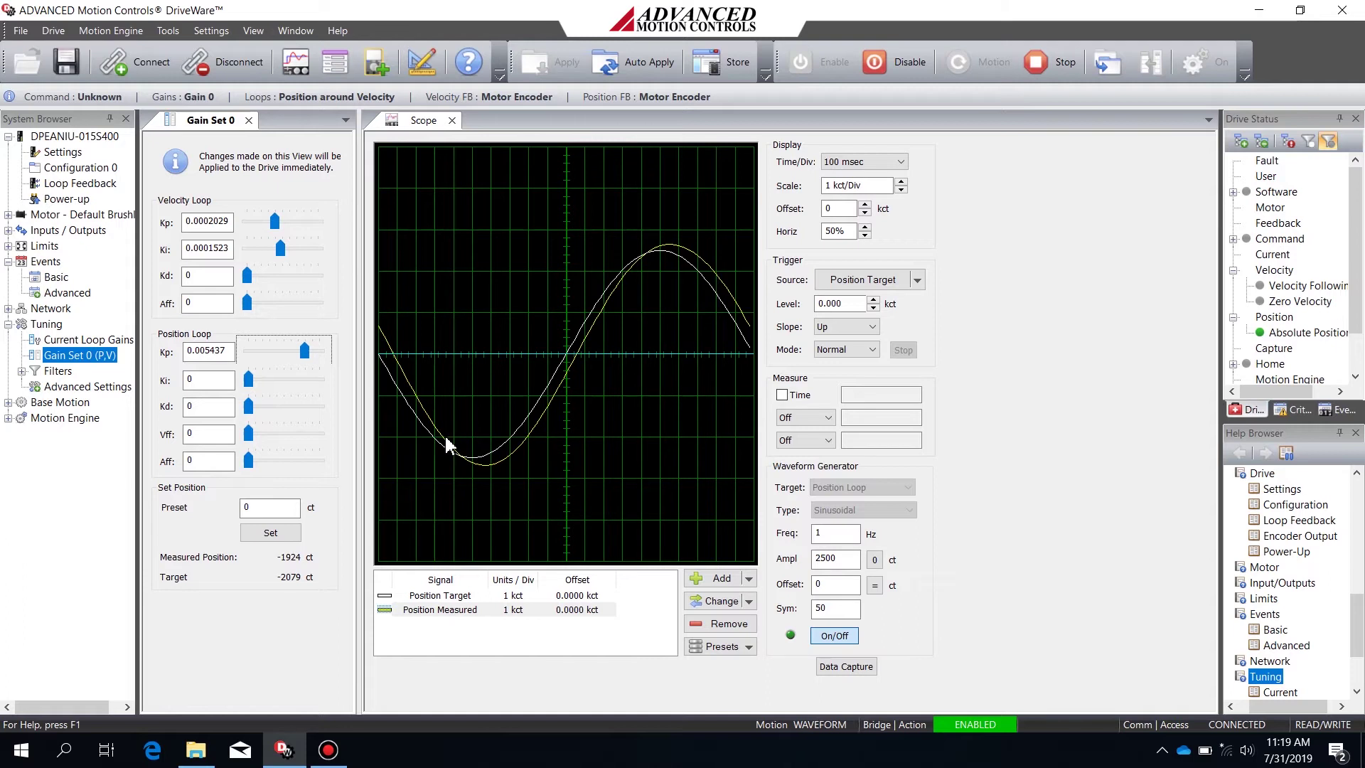
pyautogui.press('Right')
pyautogui.press('Right')
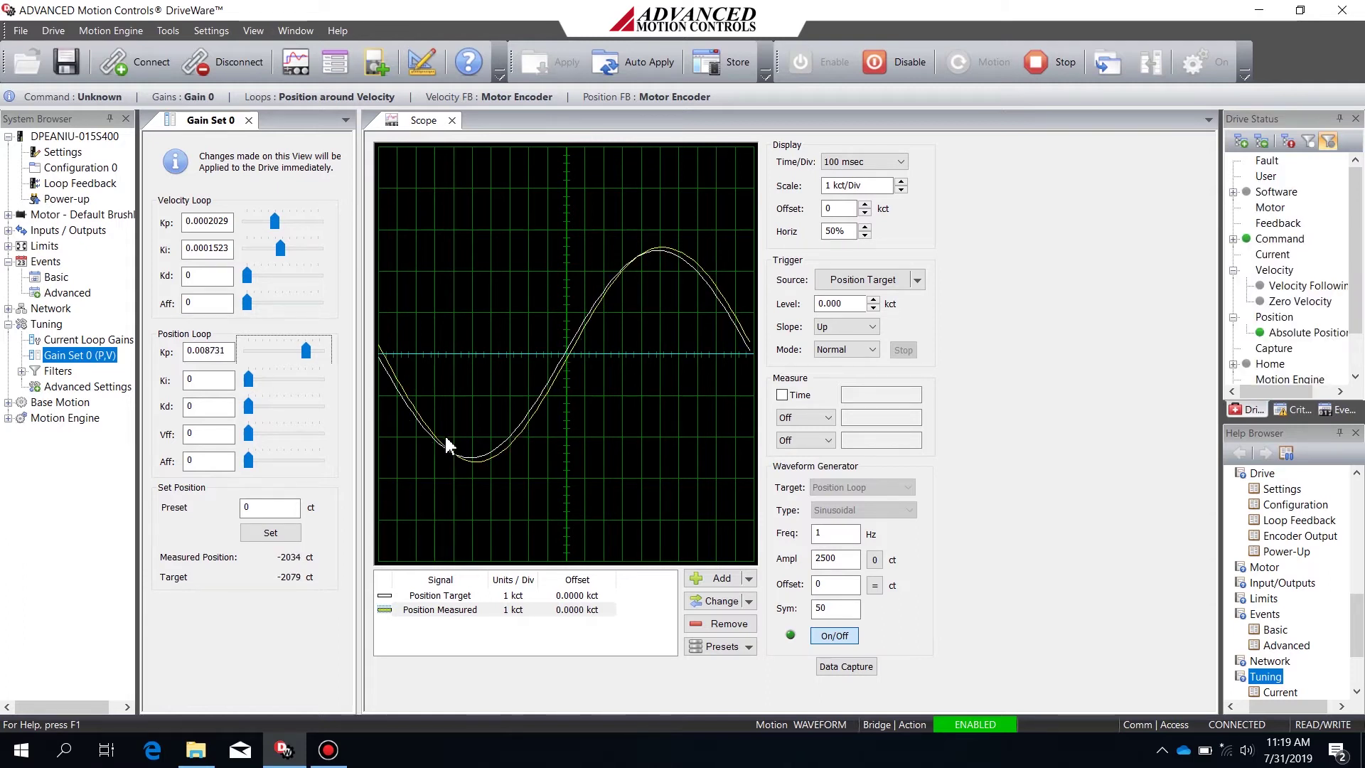
pyautogui.press('Right')
pyautogui.press('Right')
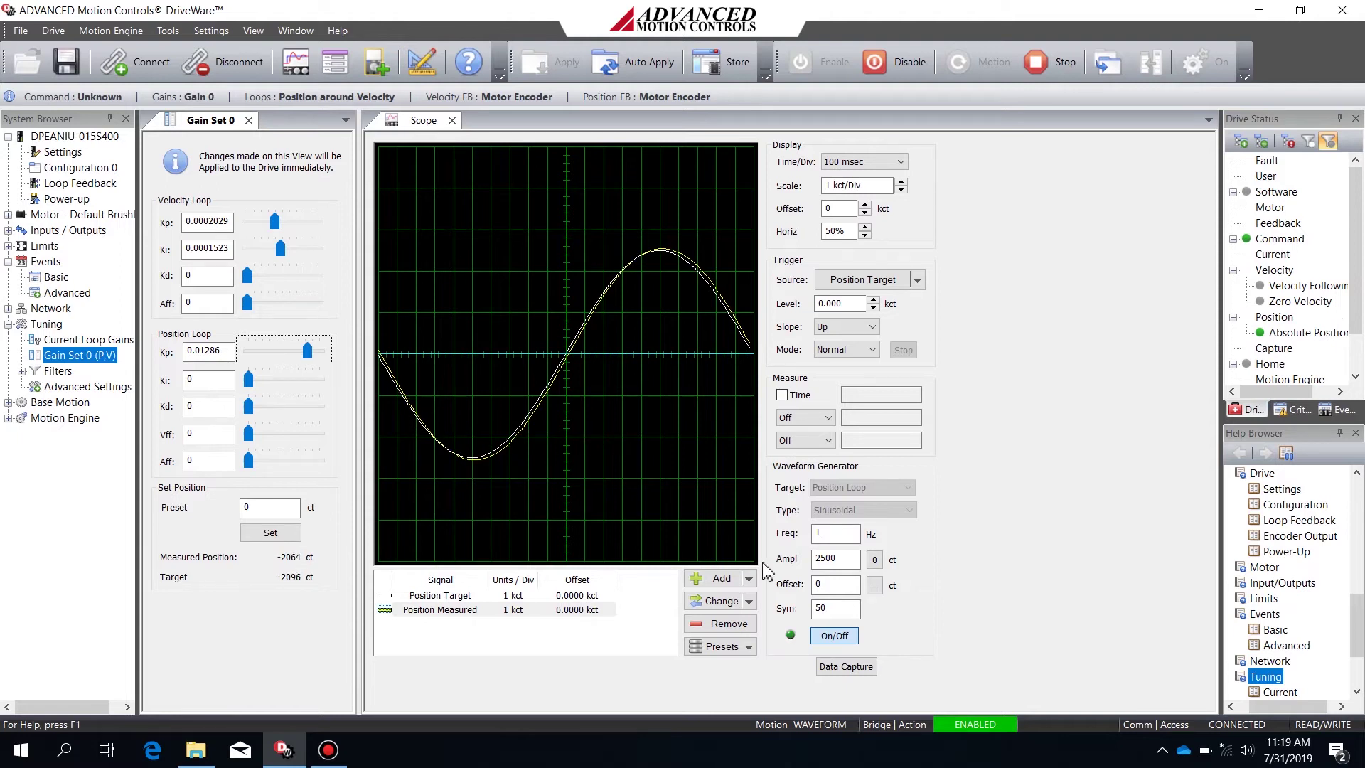
# - Disable the drive, stop the waveform, and make it a square wave targeting Command Limiter
pyautogui.click(911, 64)
pyautogui.click(835, 637)
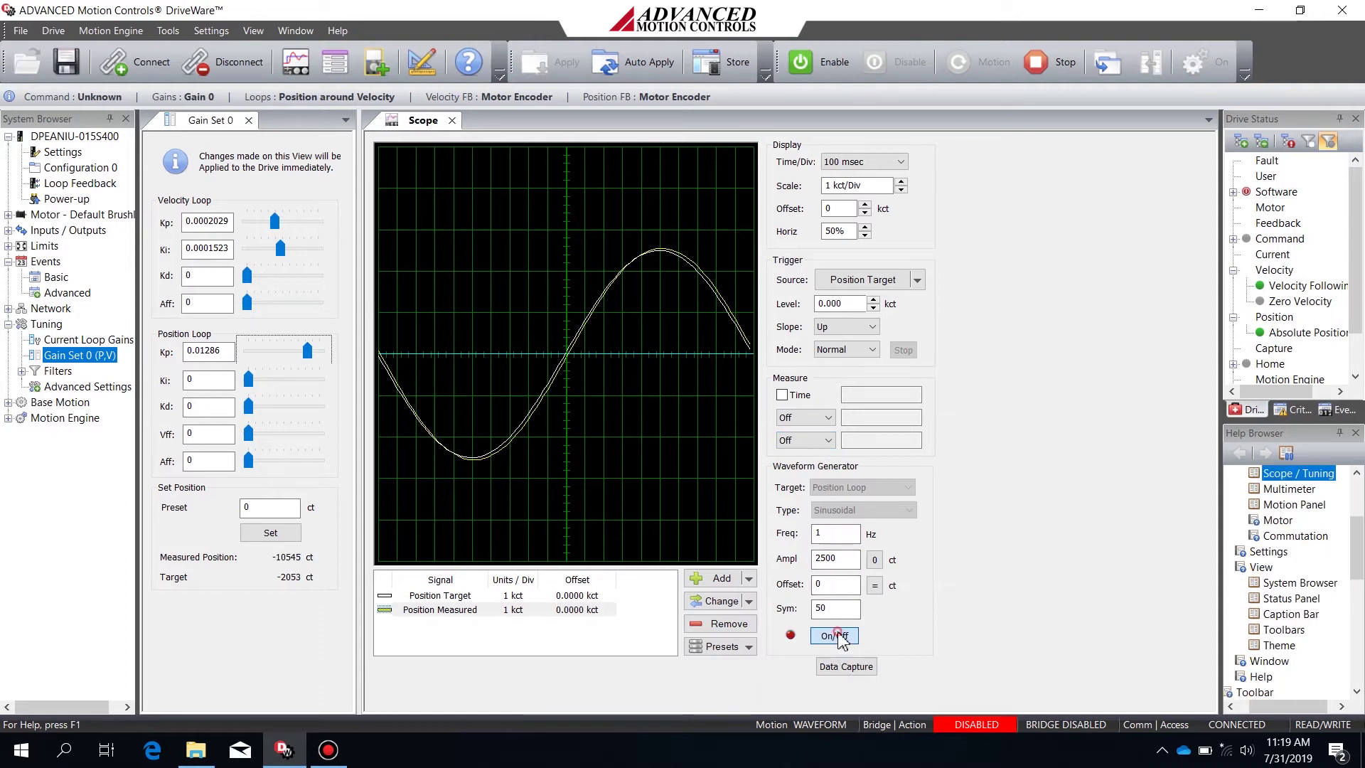
pyautogui.click(866, 489)
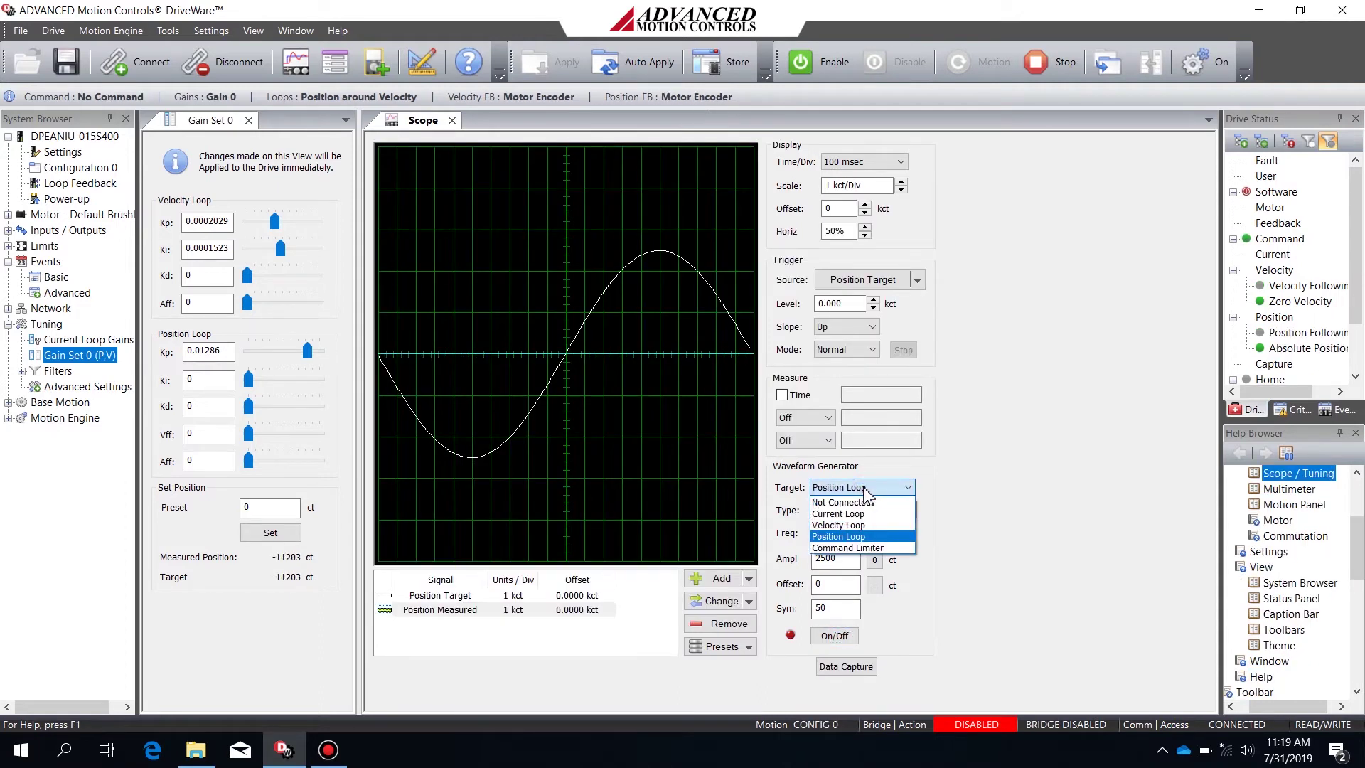
pyautogui.click(861, 548)
pyautogui.click(864, 512)
pyautogui.click(855, 534)
# - Clear the waveform offset to 0 and enter an amplitude of 20000
pyautogui.click(856, 583)
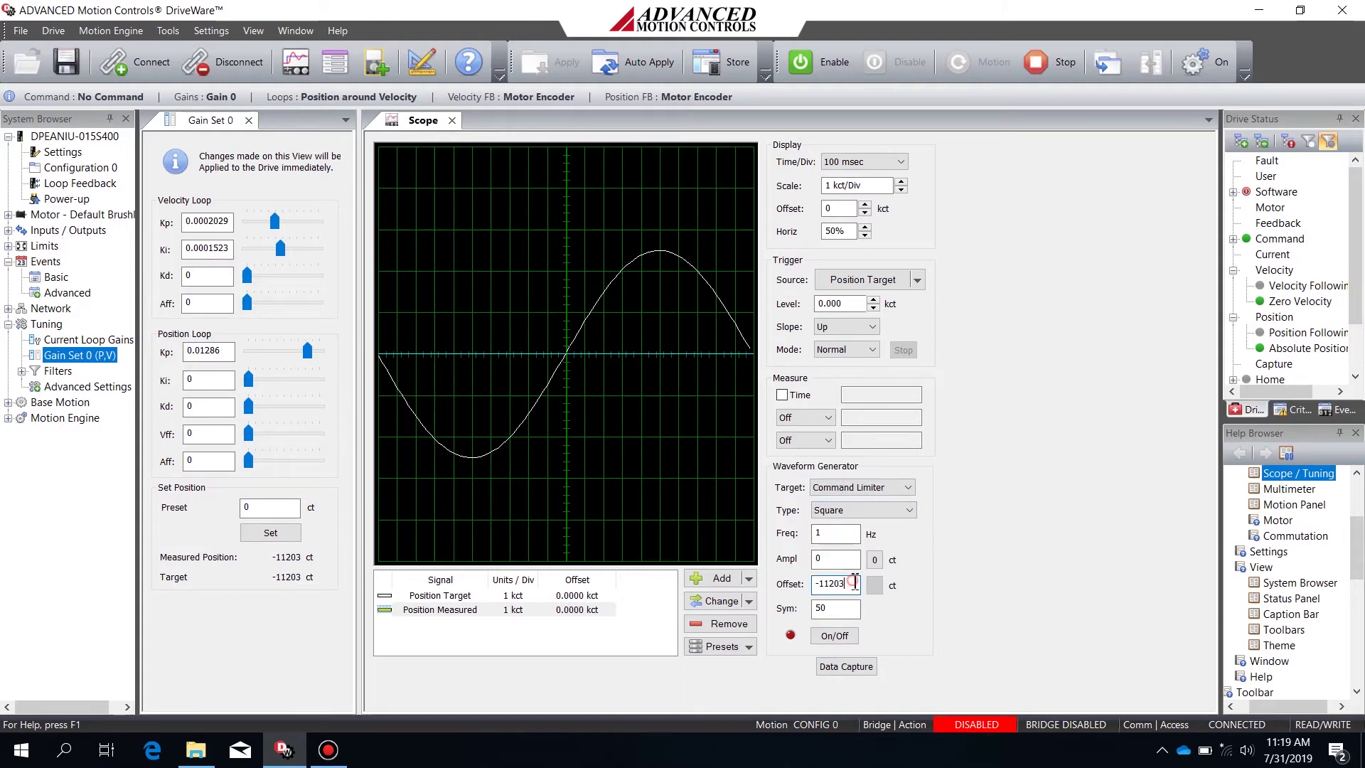
pyautogui.press('BackSpace')
pyautogui.press('BackSpace')
pyautogui.press('BackSpace')
pyautogui.press('BackSpace')
pyautogui.press('BackSpace')
pyautogui.click(843, 561)
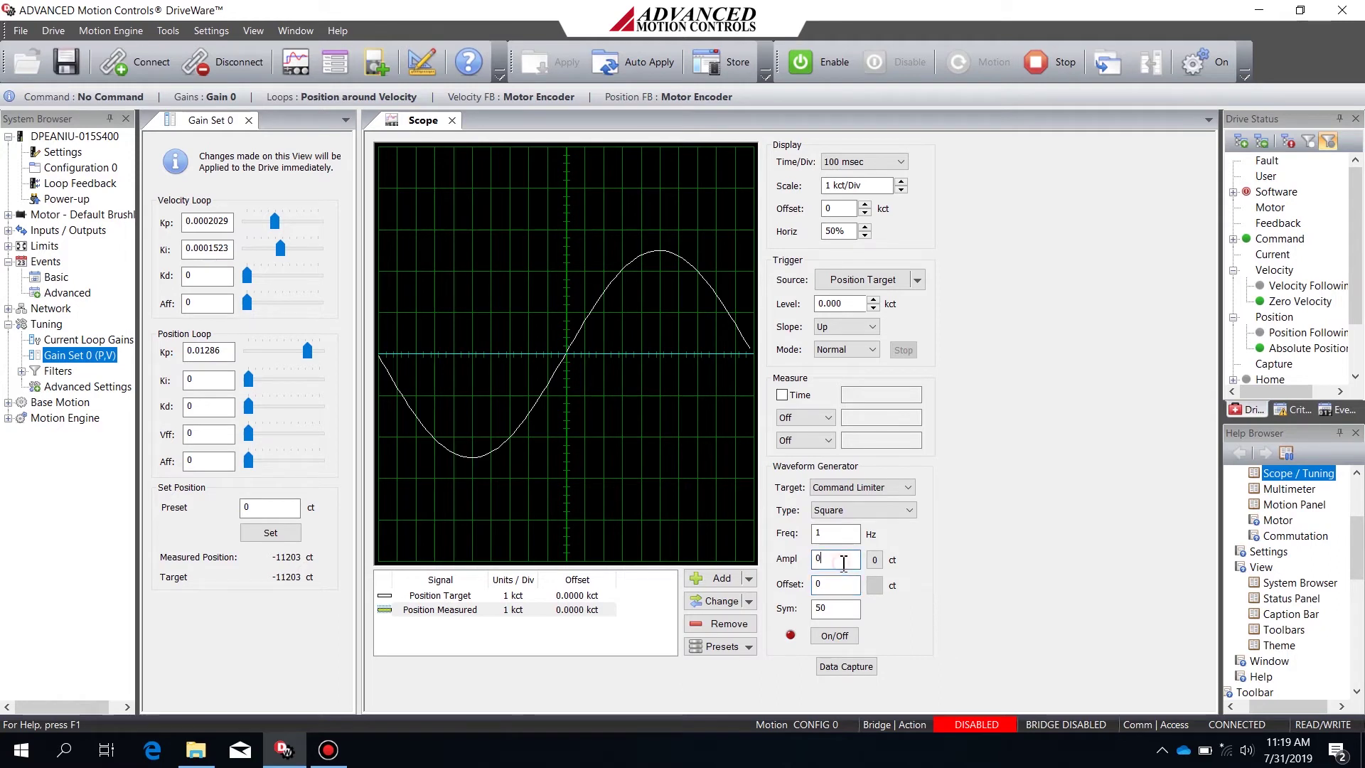
pyautogui.write('20000')
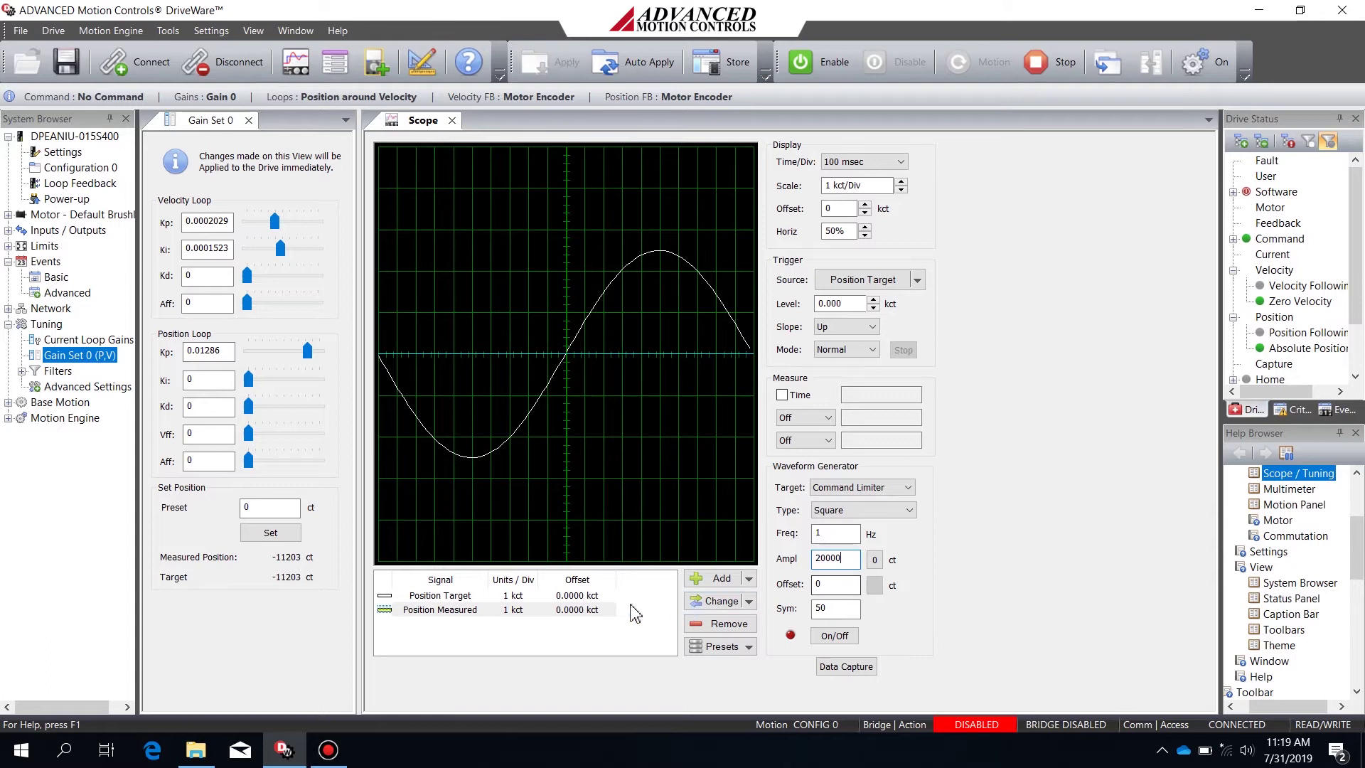
# - Rescale the Position Target scope trace to 10 kct per division
pyautogui.click(590, 597)
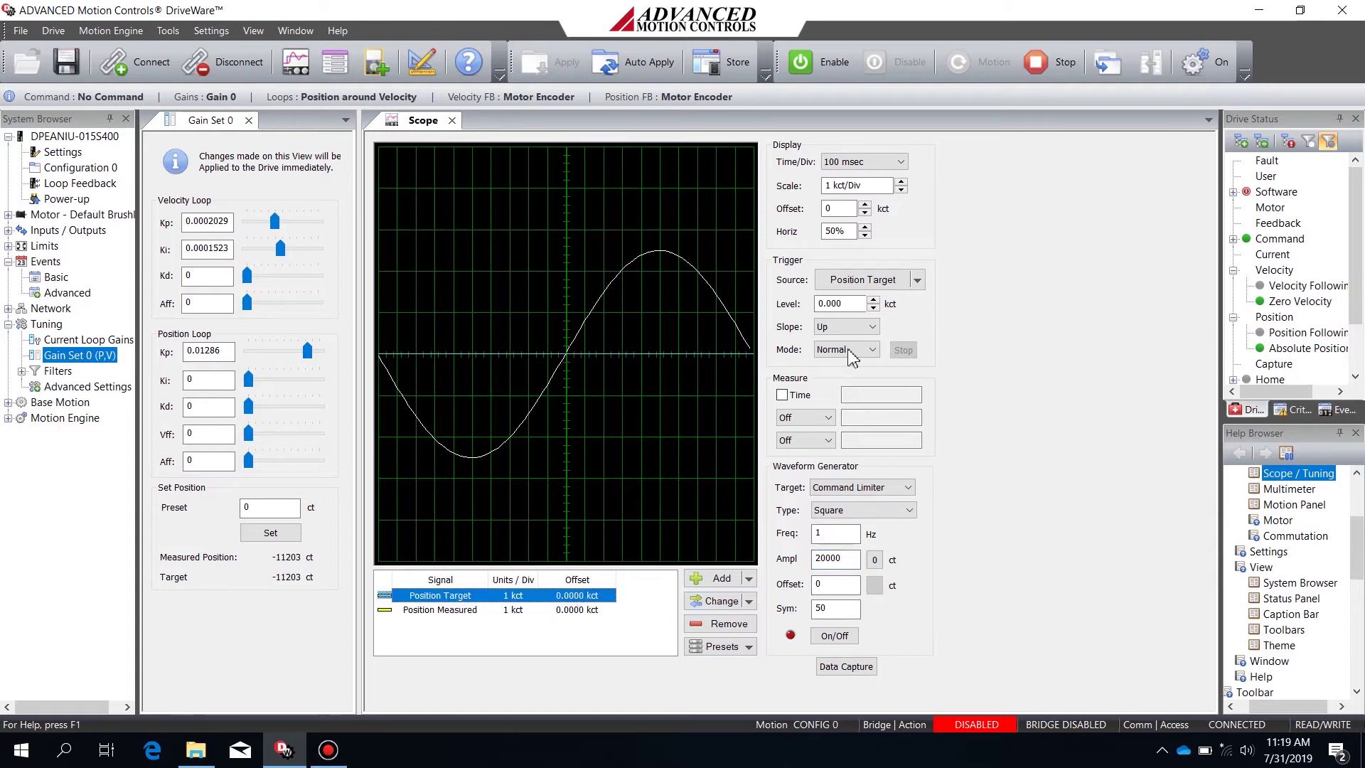
pyautogui.click(902, 182)
pyautogui.click(902, 182)
pyautogui.click(901, 182)
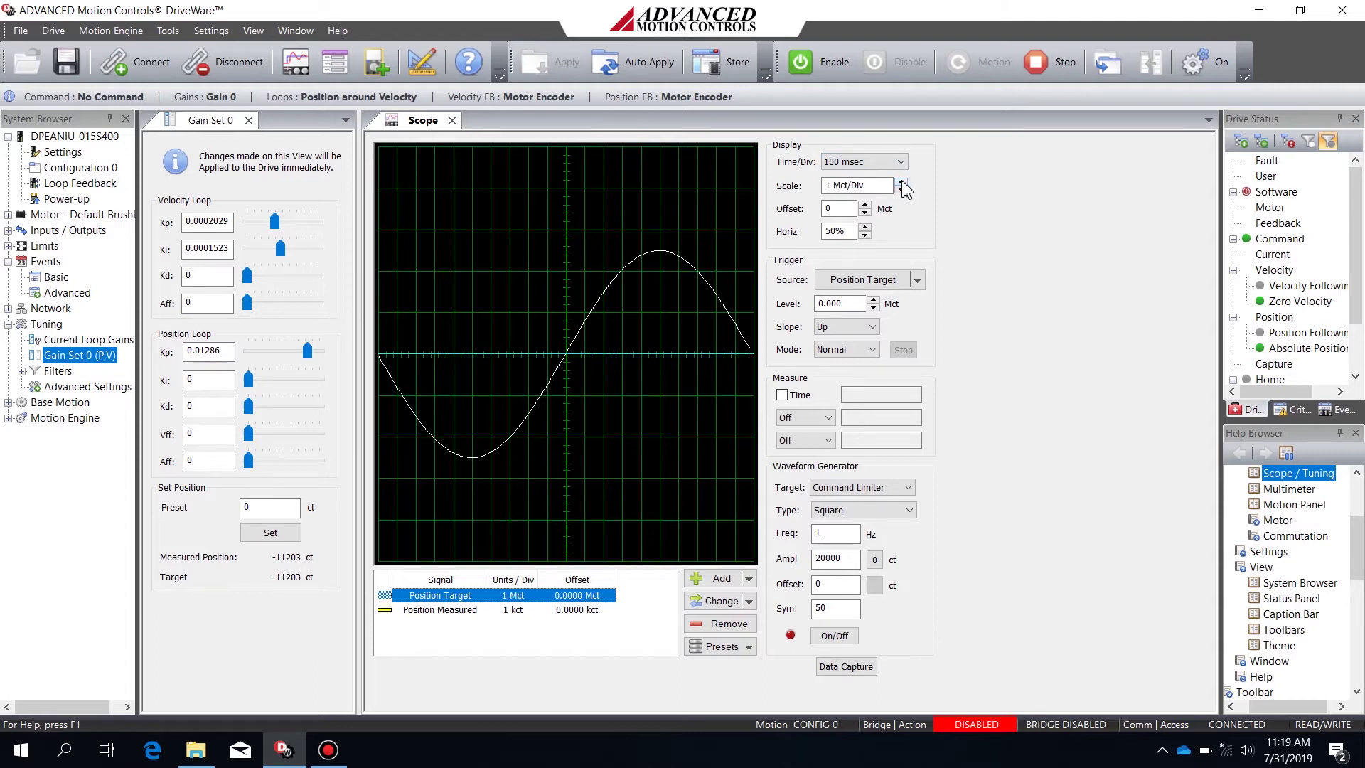
pyautogui.click(901, 182)
pyautogui.click(902, 190)
pyautogui.click(902, 190)
pyautogui.click(901, 190)
pyautogui.click(902, 189)
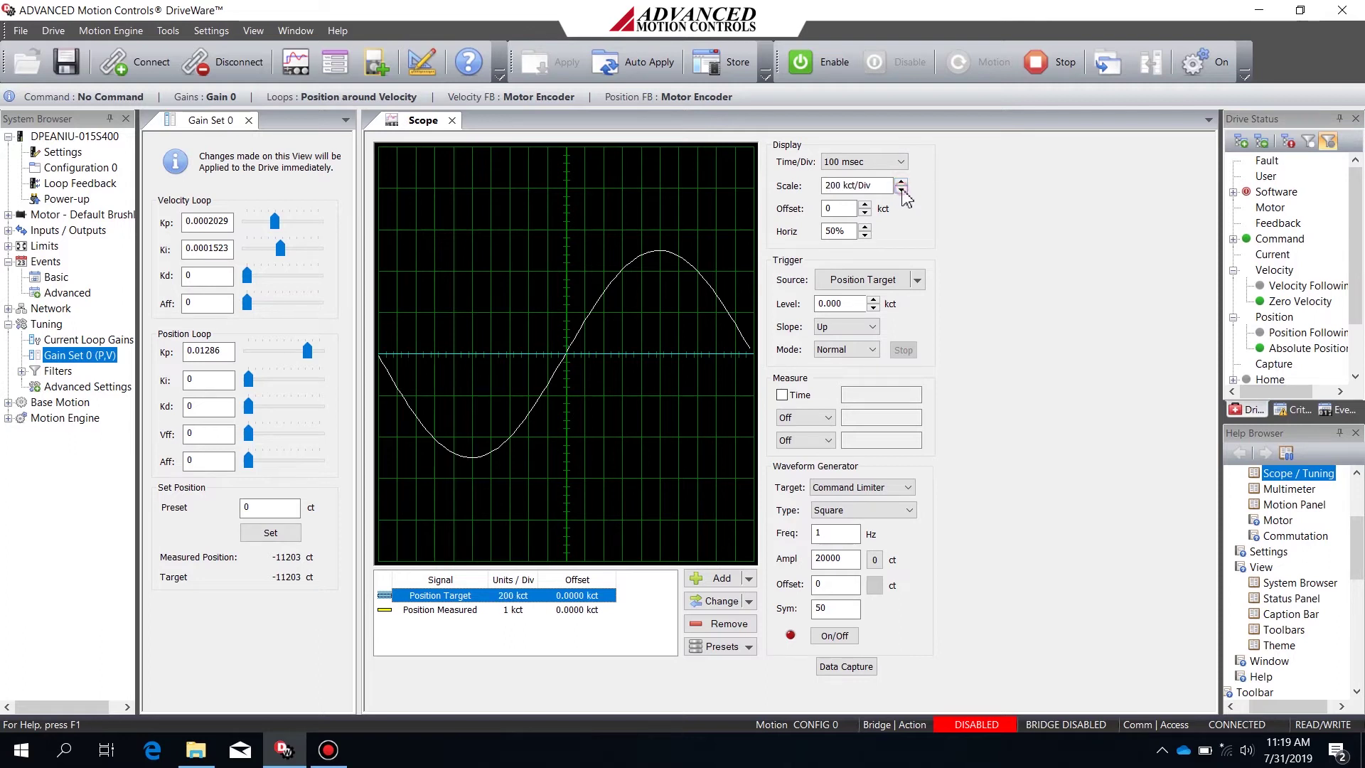
pyautogui.click(901, 190)
pyautogui.click(902, 190)
# - Rescale the Position Measured scope trace to 10 kct per division
pyautogui.click(553, 611)
pyautogui.click(901, 181)
pyautogui.click(901, 181)
pyautogui.click(902, 182)
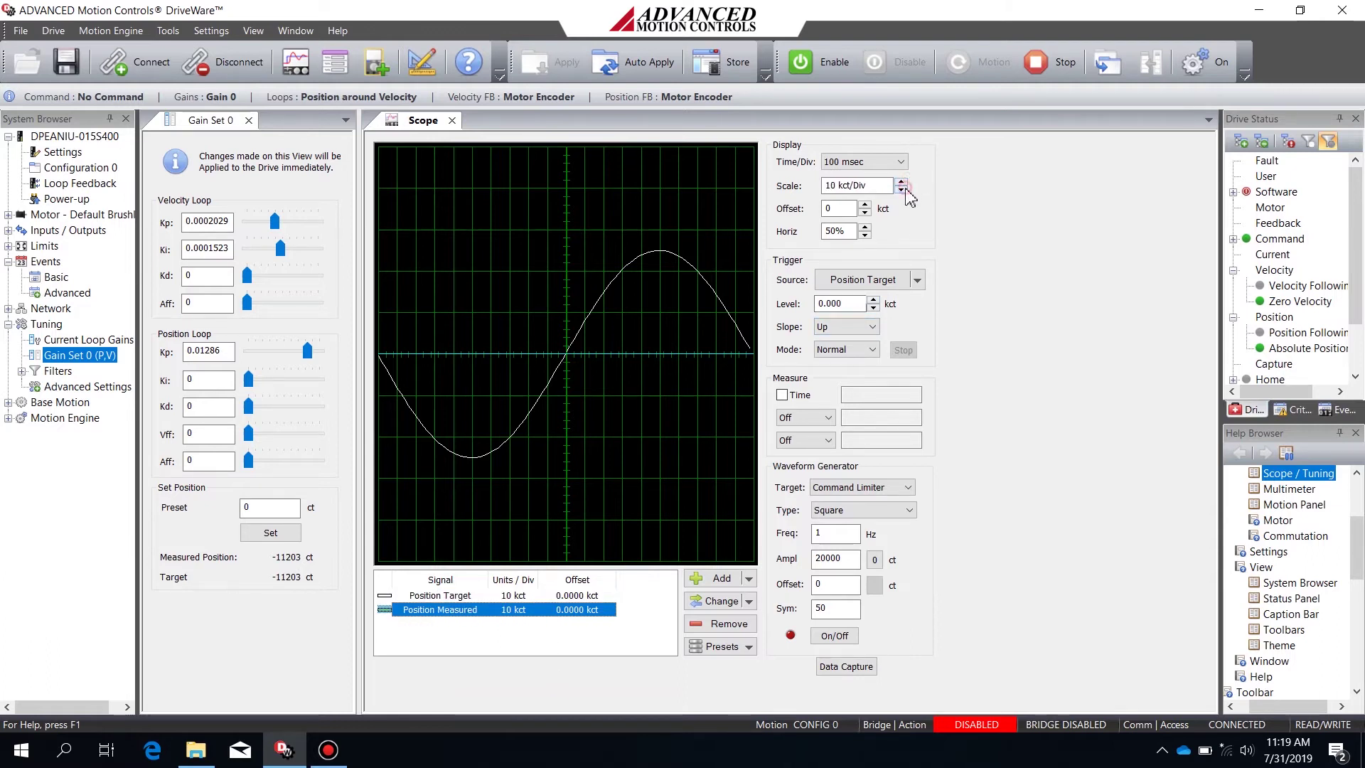
pyautogui.click(858, 533)
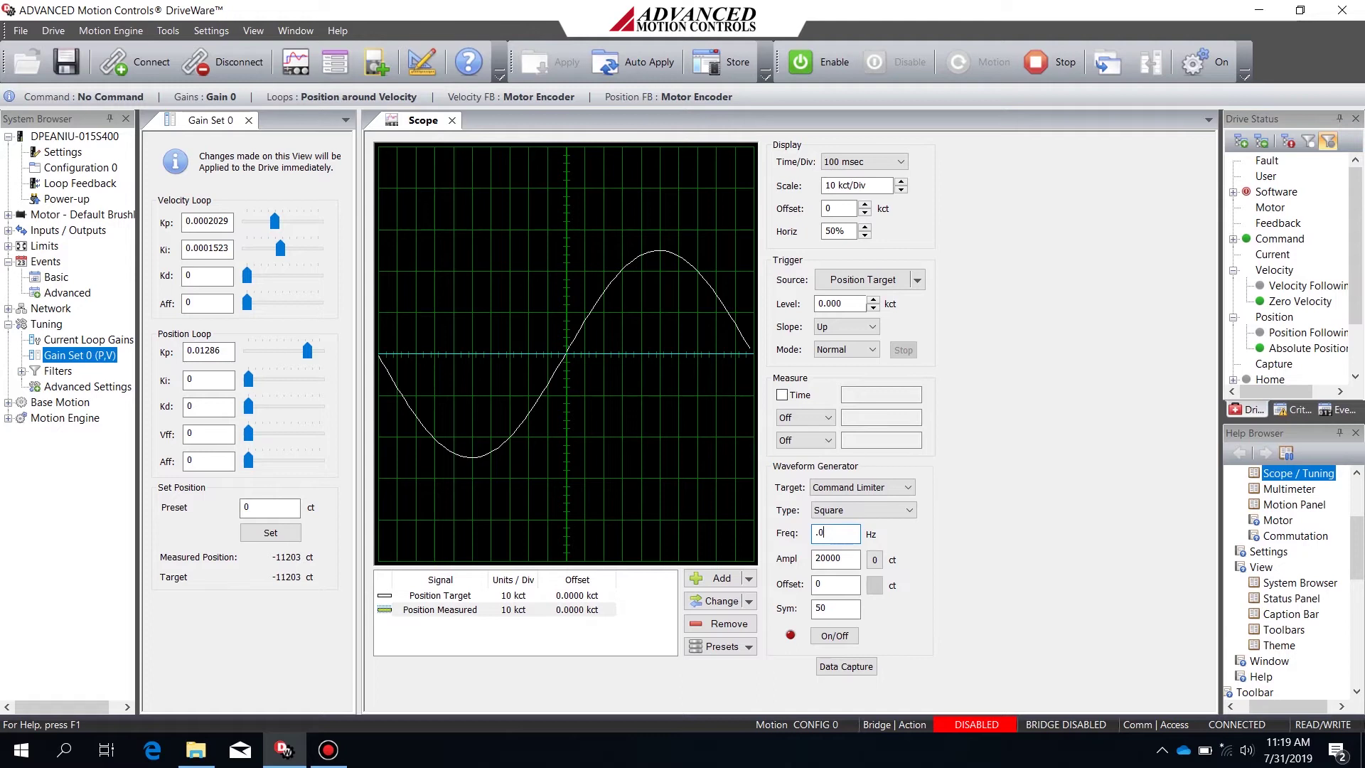
# - Set the waveform frequency to 0.25 Hz and start the square-wave generator
pyautogui.write('.25')
pyautogui.click(847, 635)
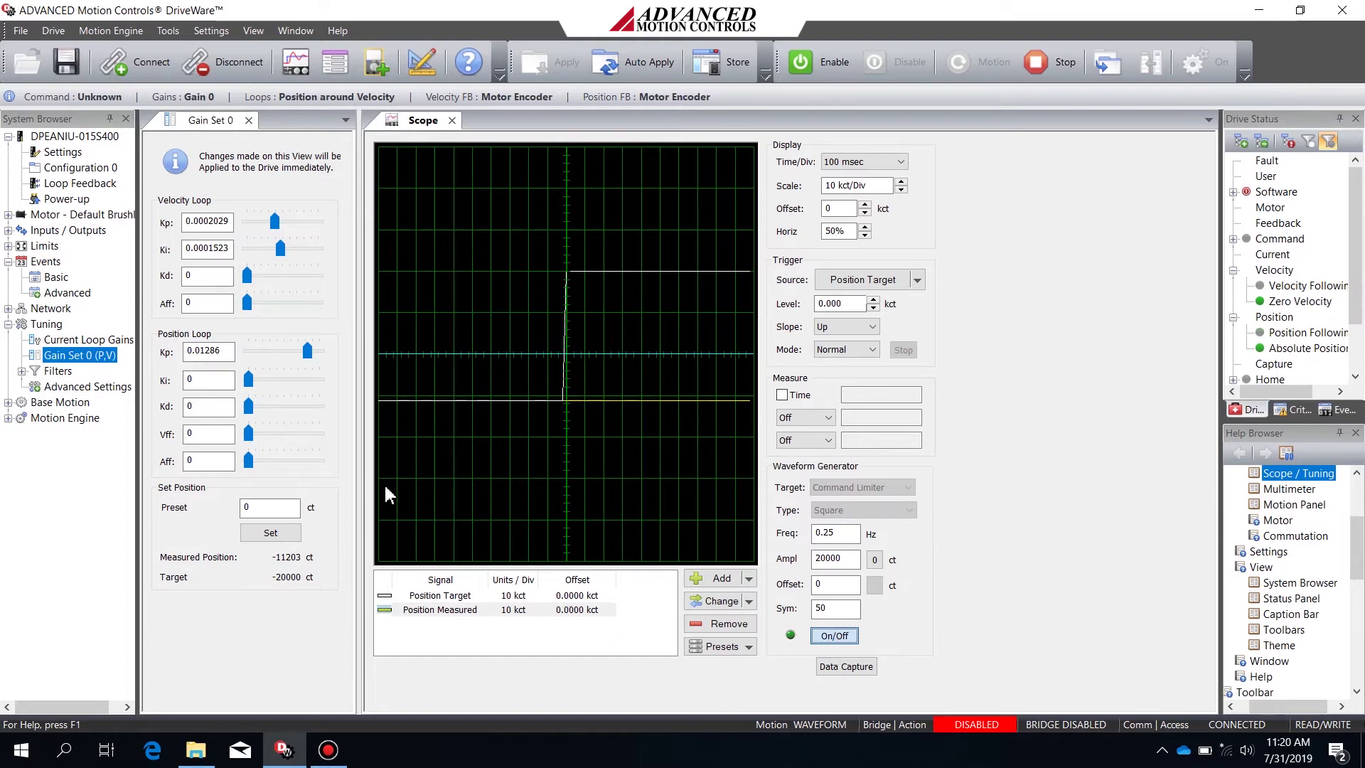
pyautogui.click(297, 530)
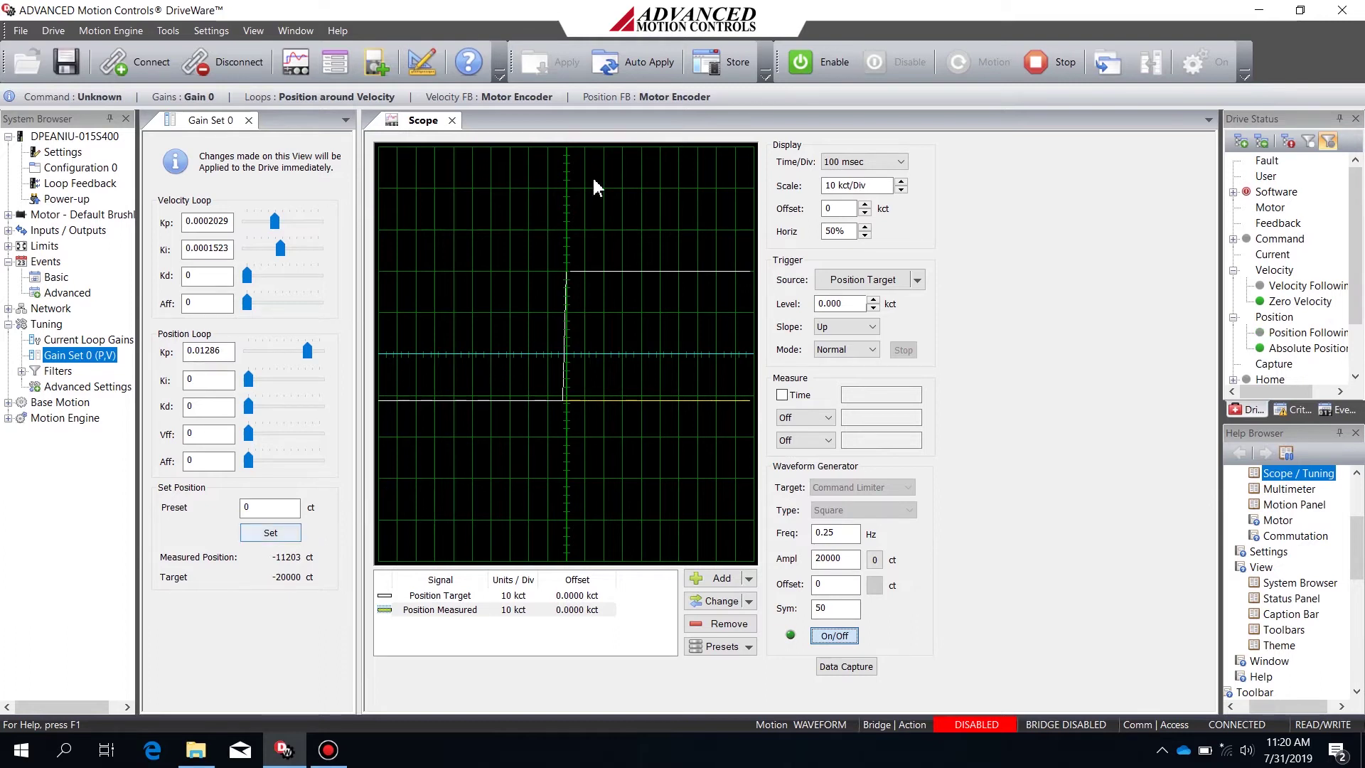
# - Enable the drive, change the square-wave amplitude to 40000, and use a 200 msec/div time base
pyautogui.click(830, 55)
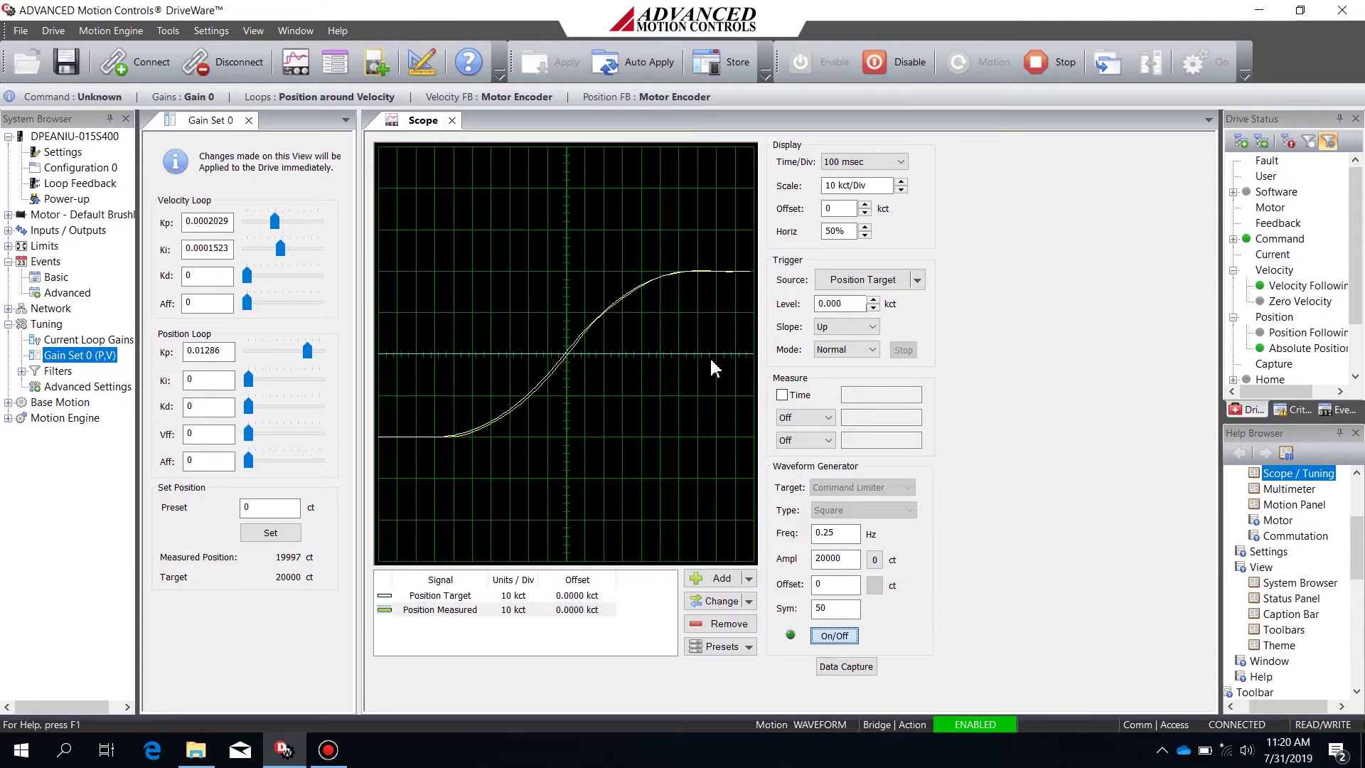
pyautogui.doubleClick(835, 559)
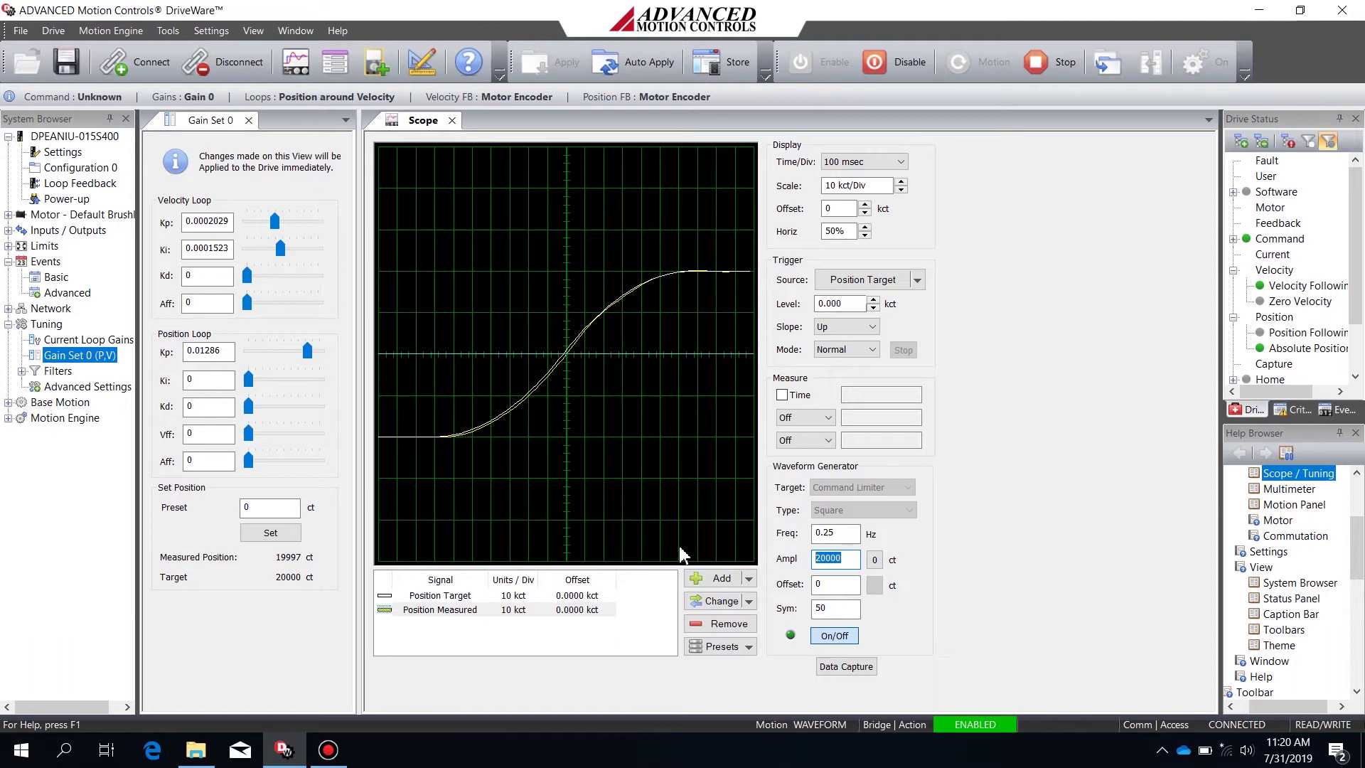
pyautogui.write('40000')
pyautogui.press('Return')
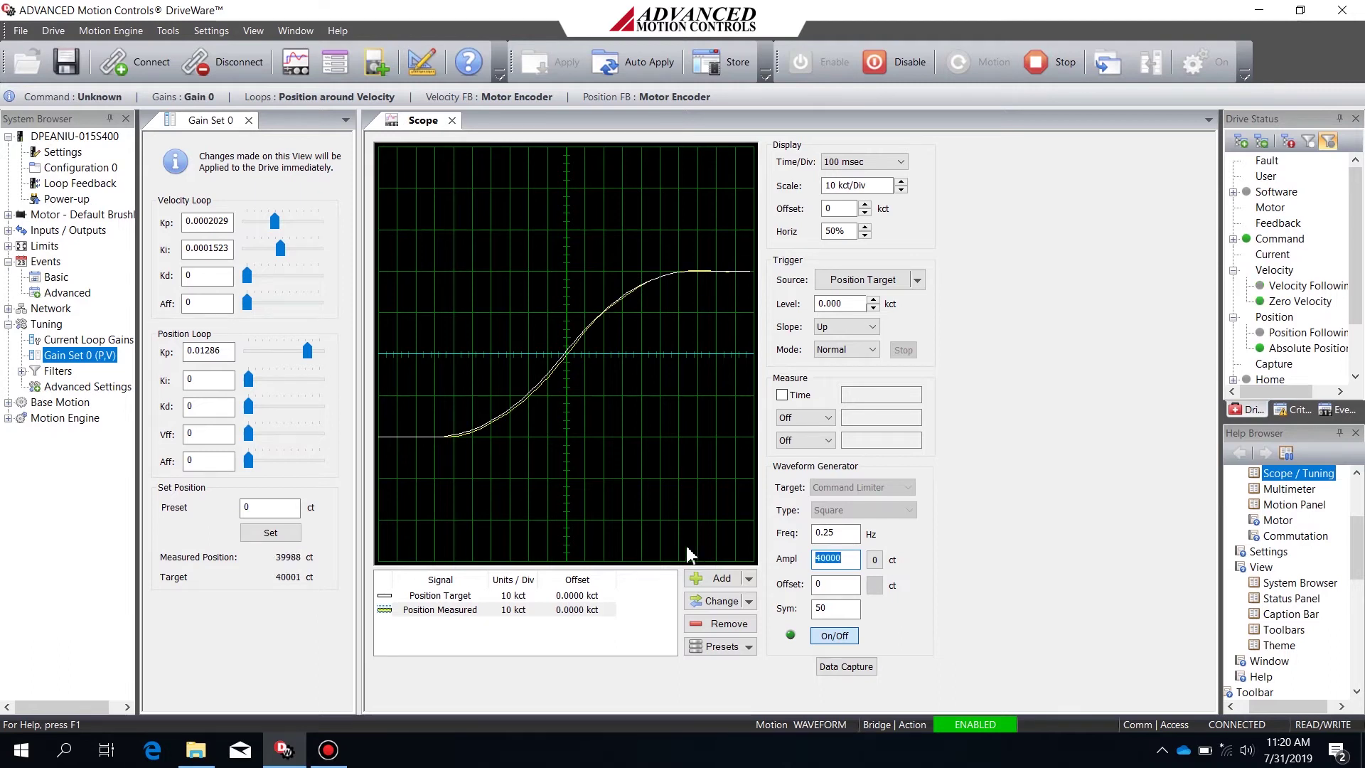
pyautogui.click(834, 583)
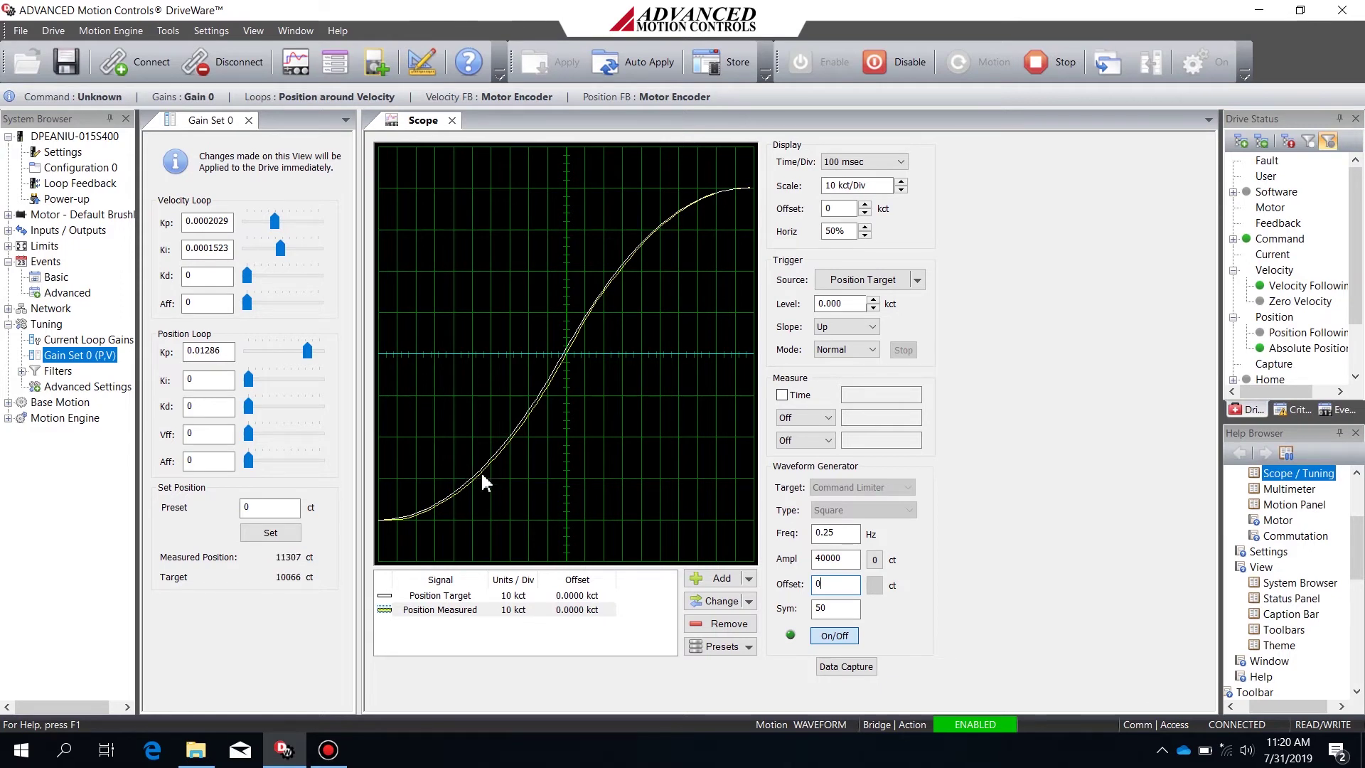
pyautogui.click(864, 162)
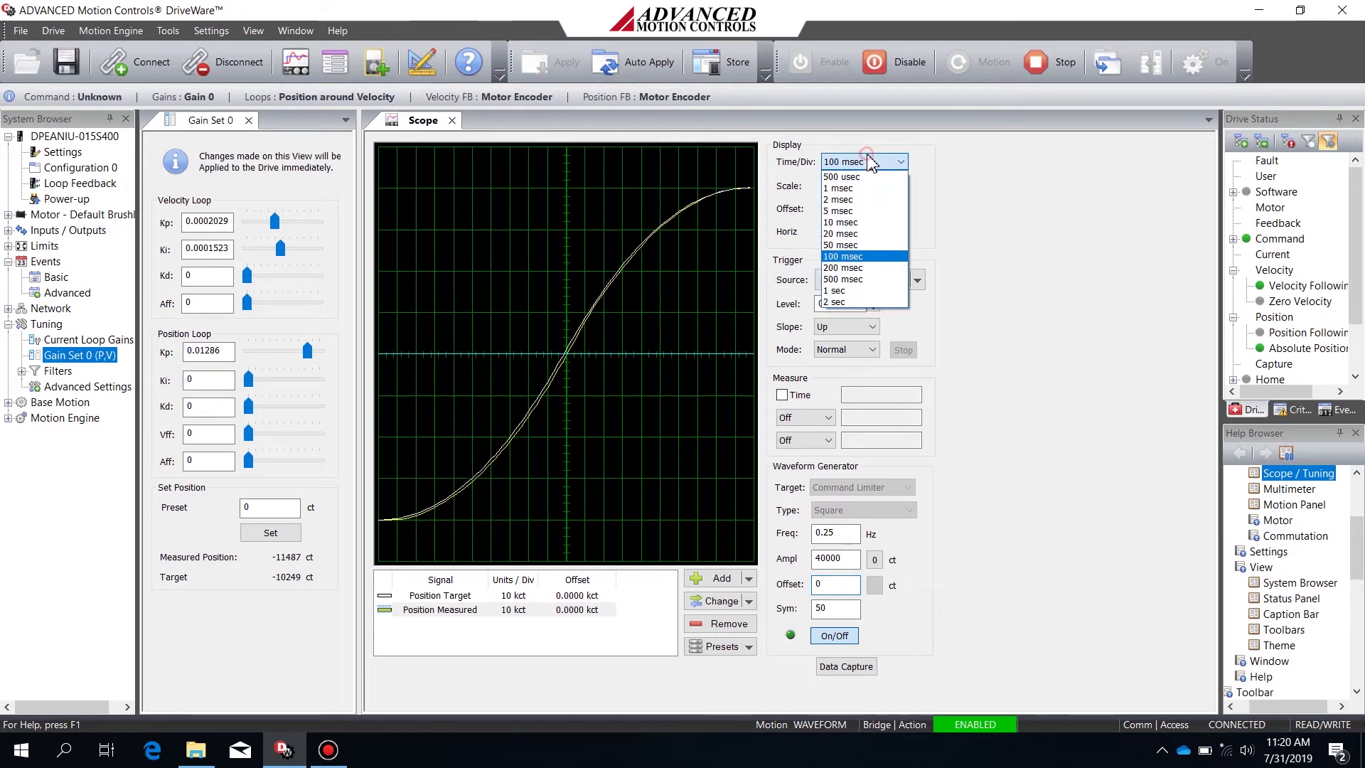
pyautogui.click(863, 267)
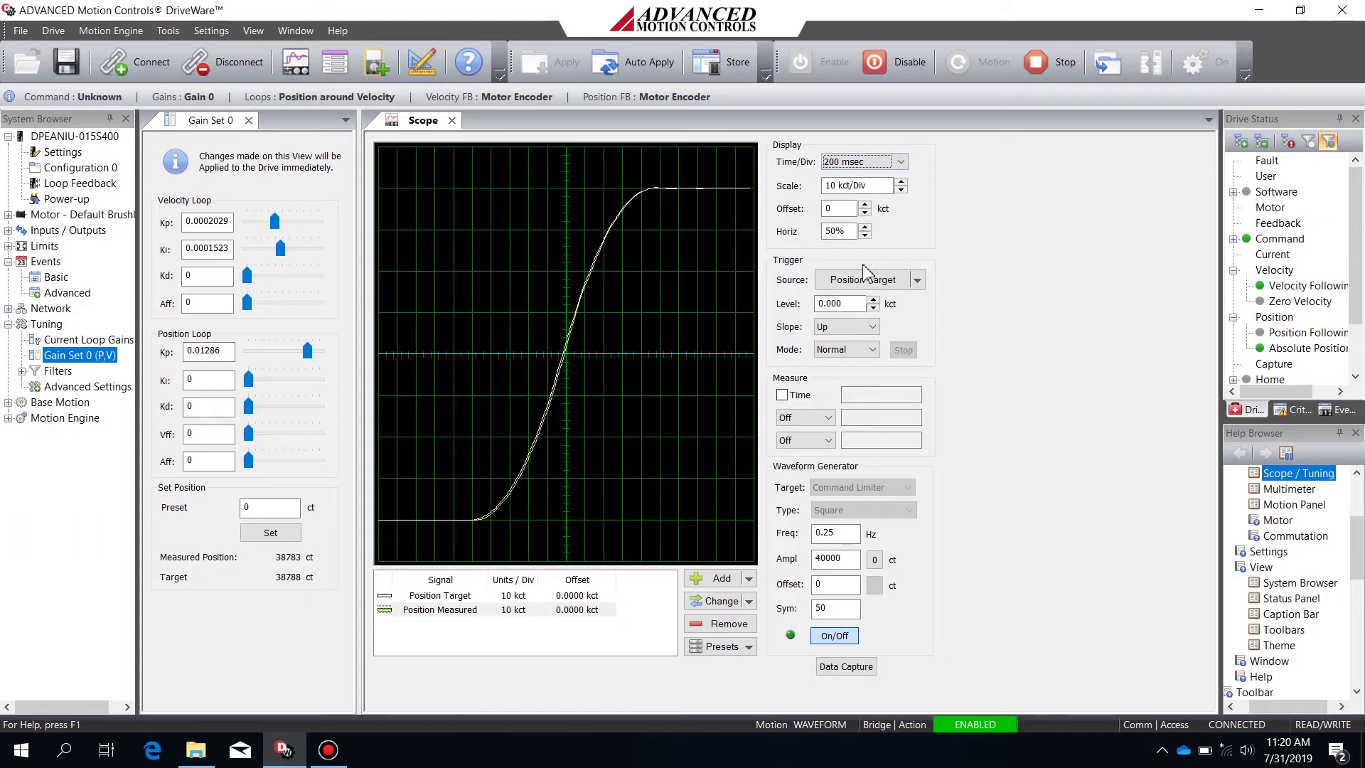
pyautogui.click(749, 579)
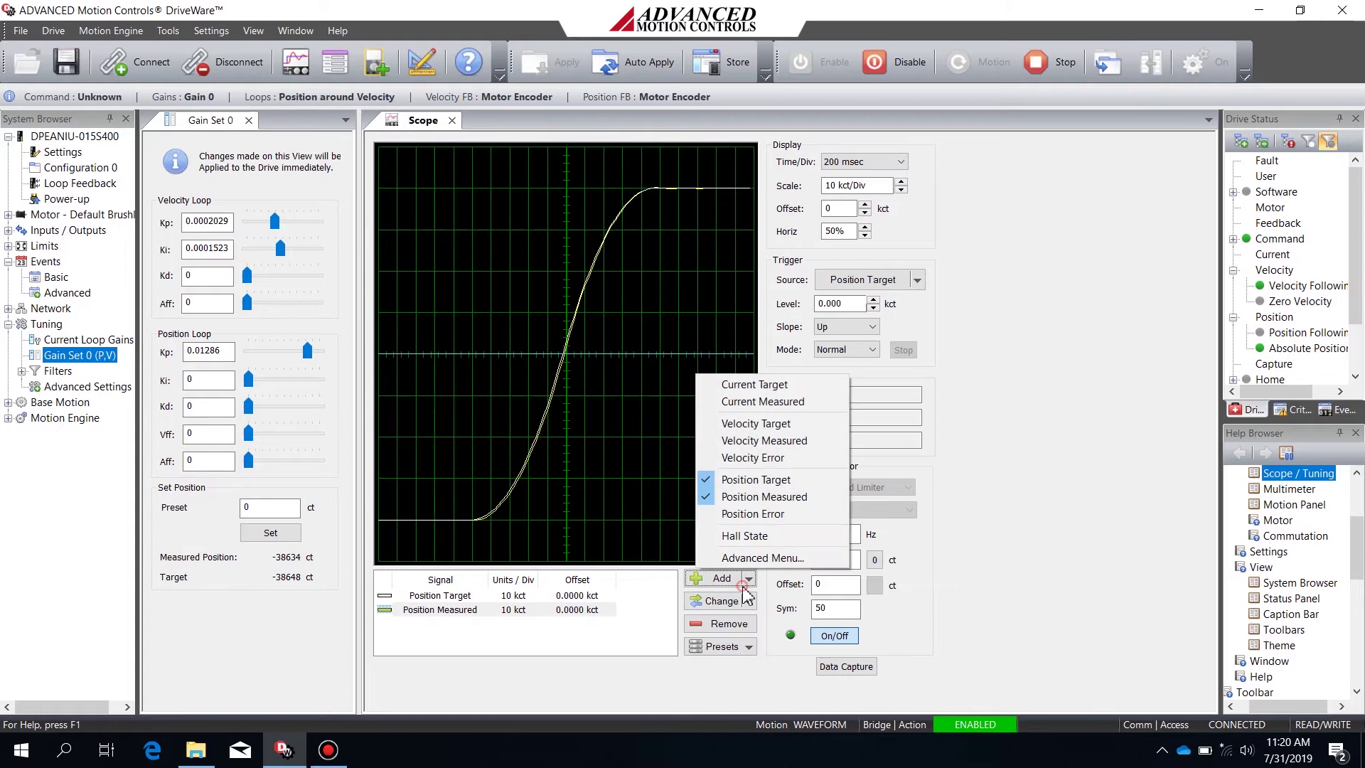
pyautogui.click(782, 512)
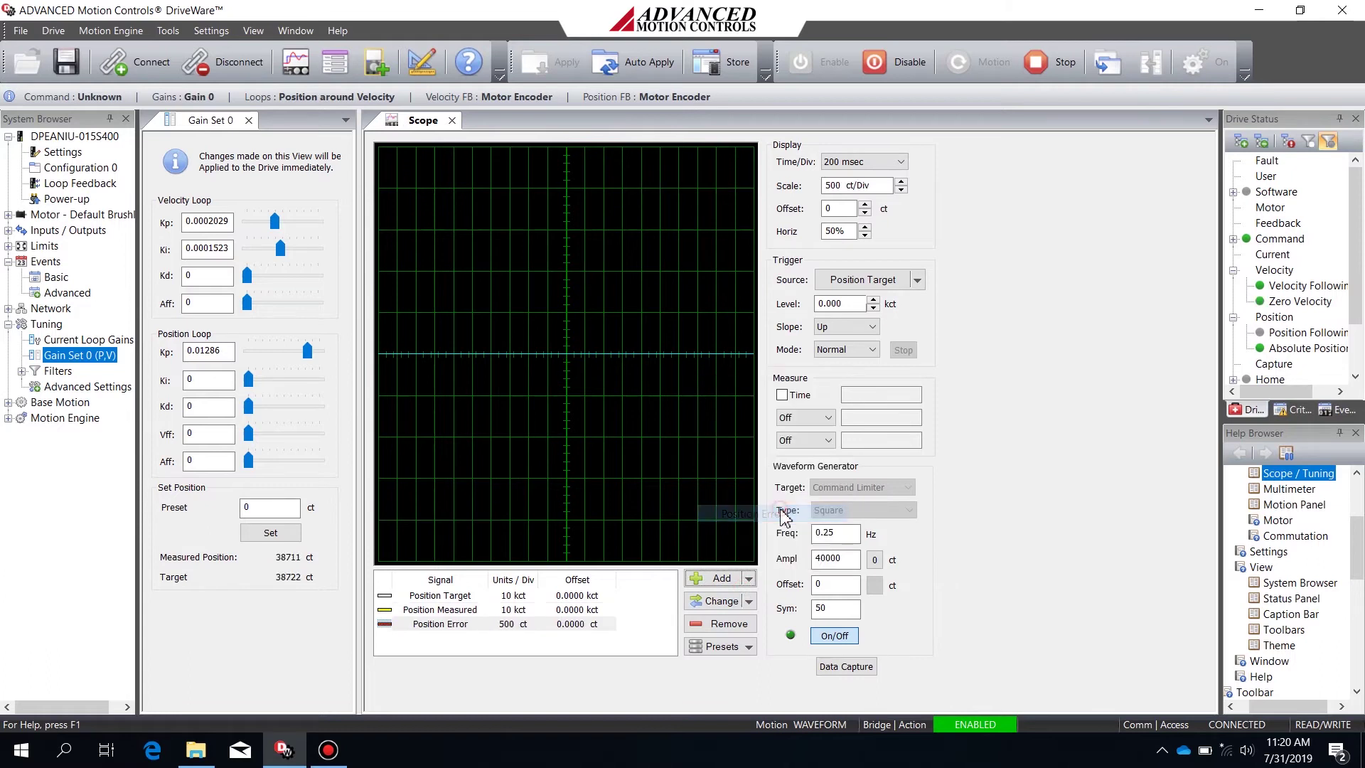
pyautogui.click(572, 626)
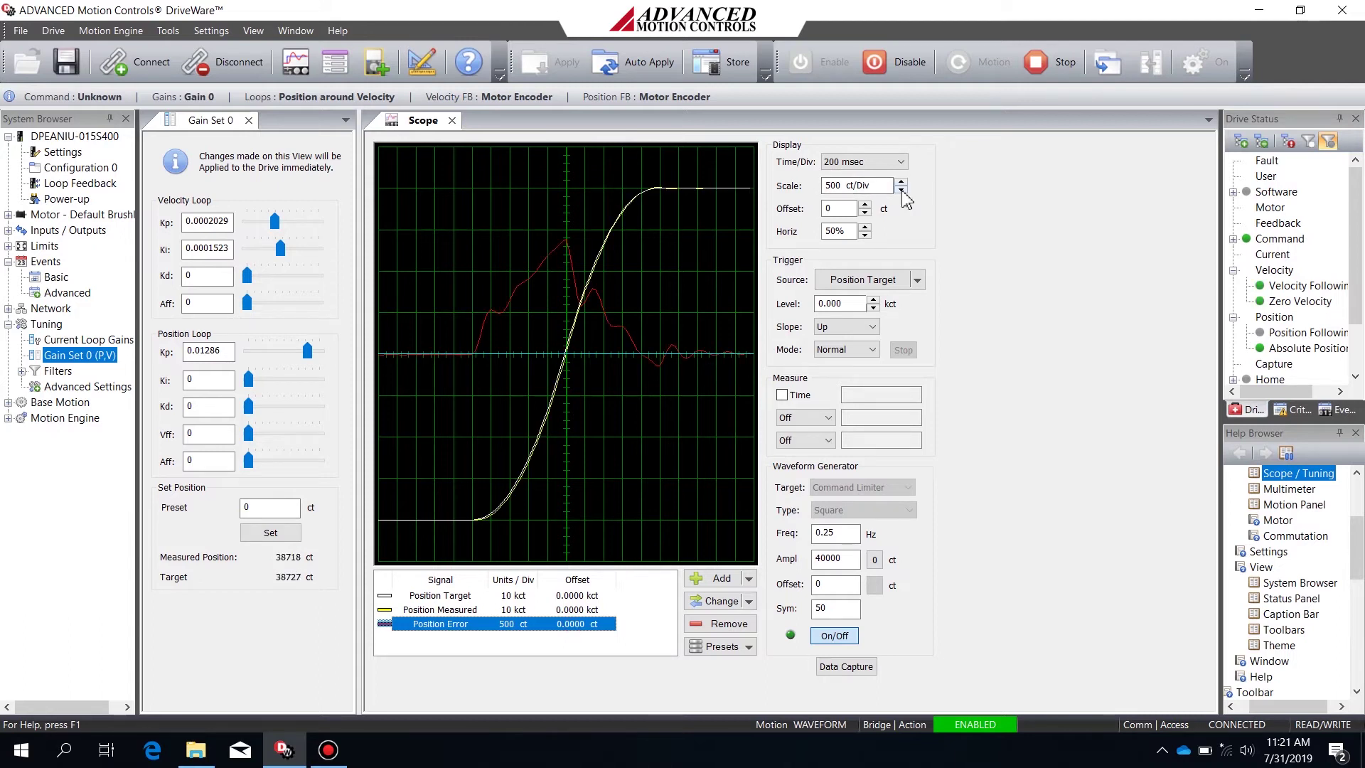
# - Raise the Gain Set 0 position loop Ki to 0.02456 and Kp to 0.01464
pyautogui.moveTo(250, 386); pyautogui.dragTo(301, 390)
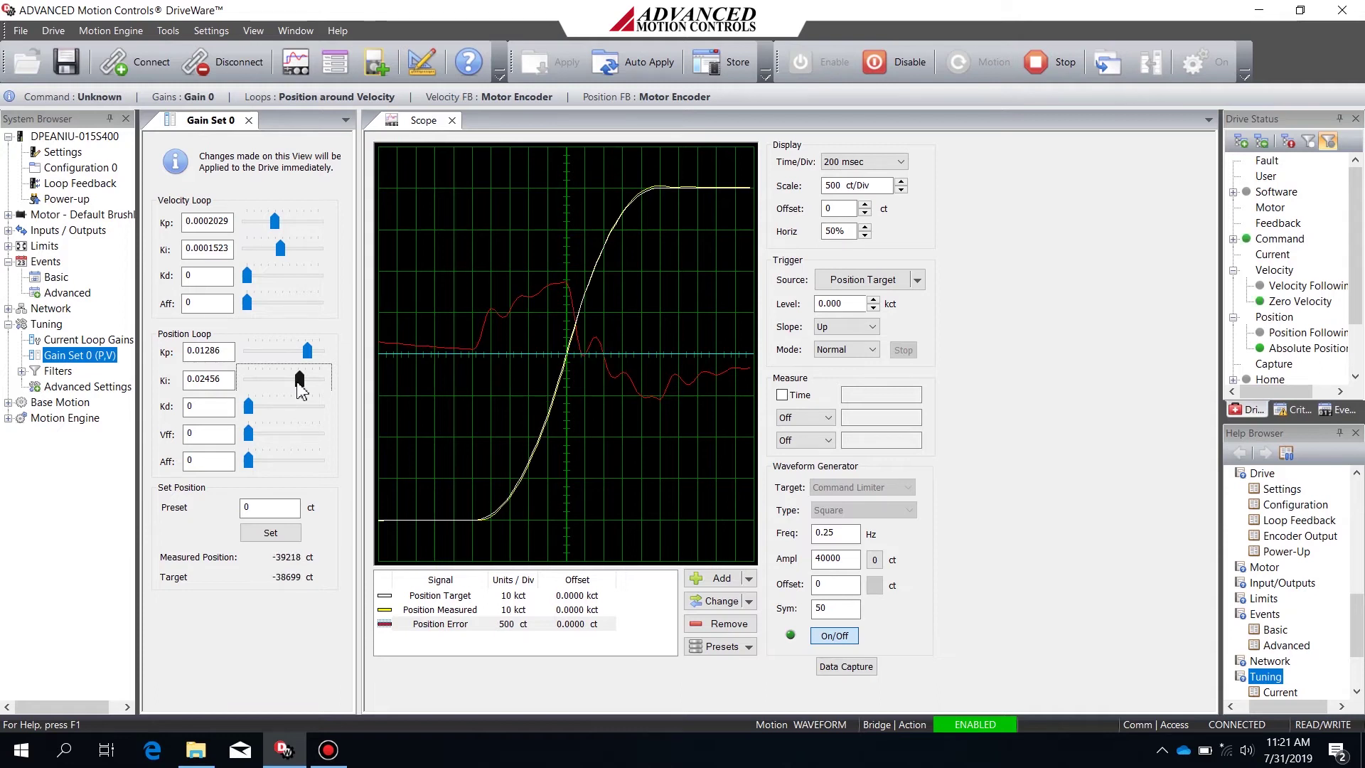
pyautogui.moveTo(307, 358); pyautogui.dragTo(307, 361)
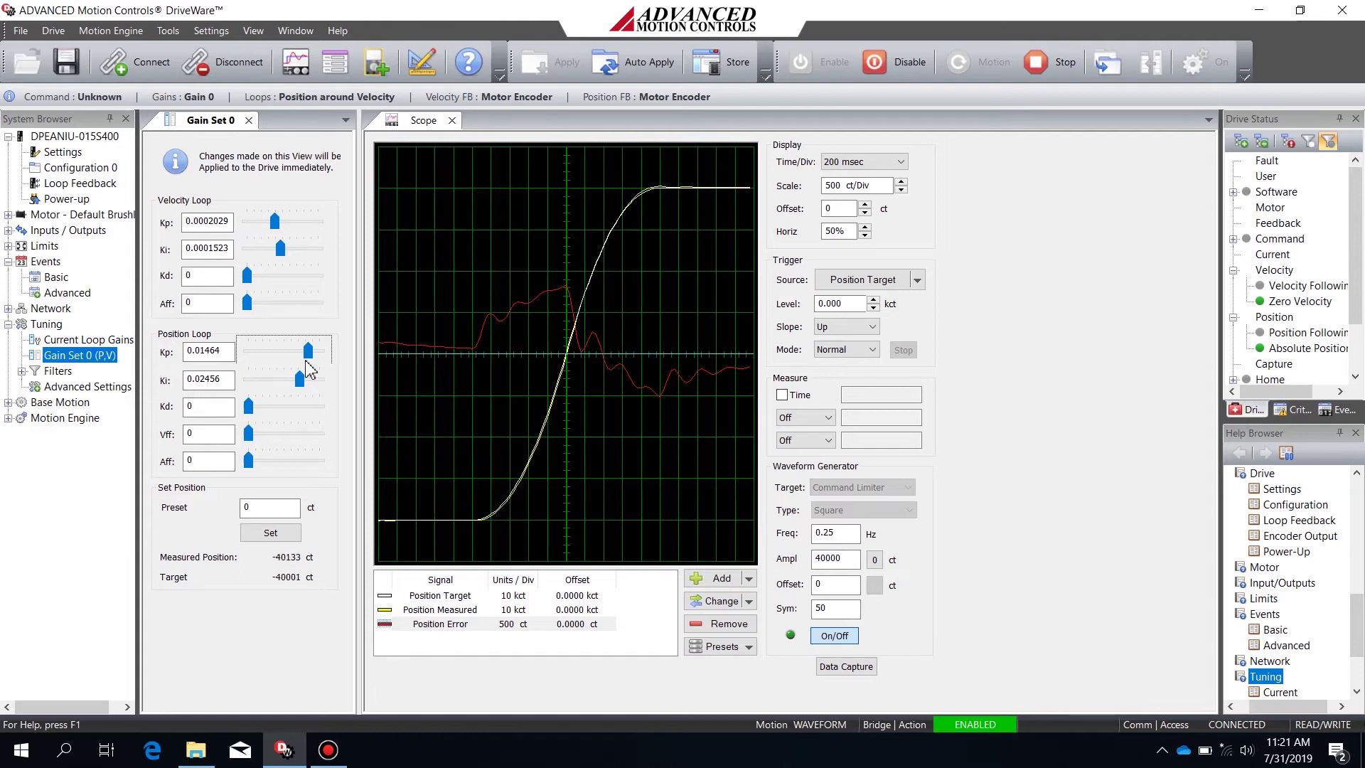
# - Stop the square-wave test signal and acknowledge the bridge-disabled notice
pyautogui.click(843, 640)
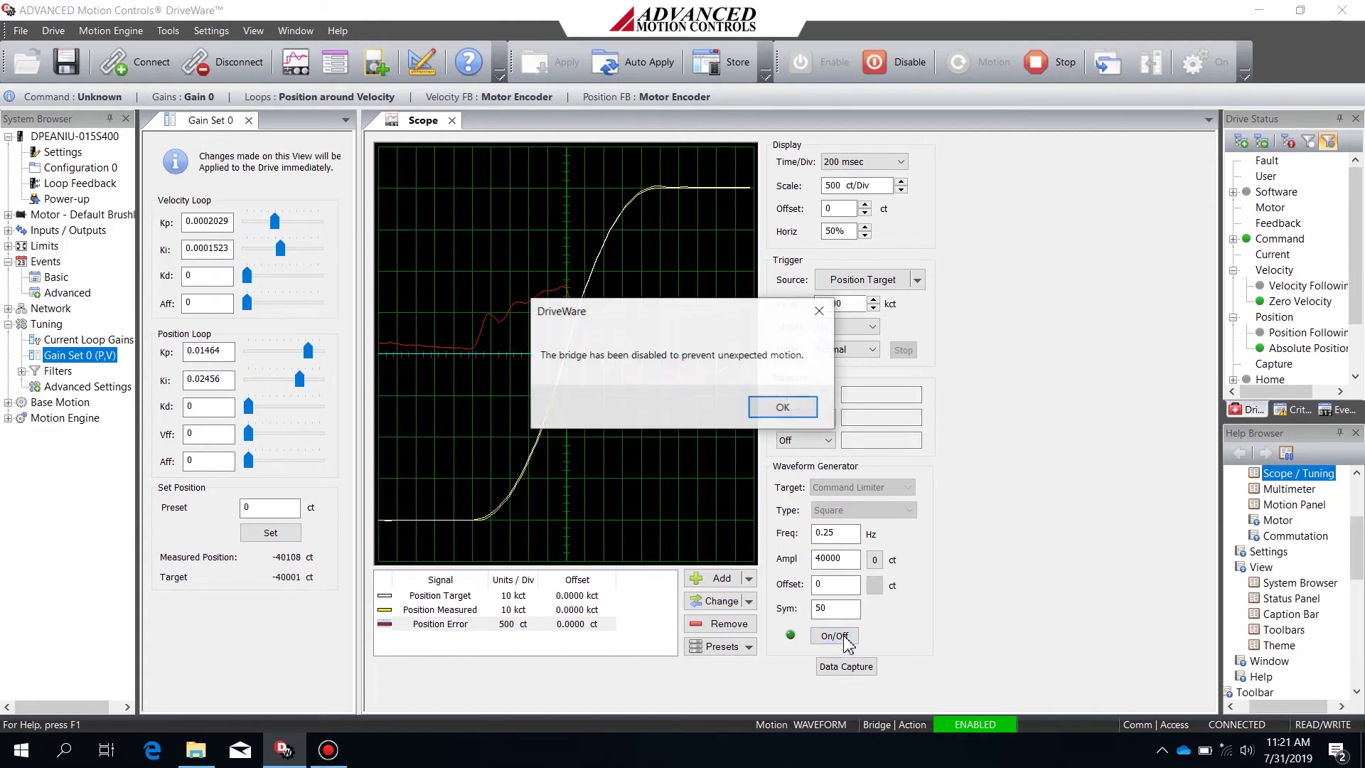
pyautogui.click(770, 411)
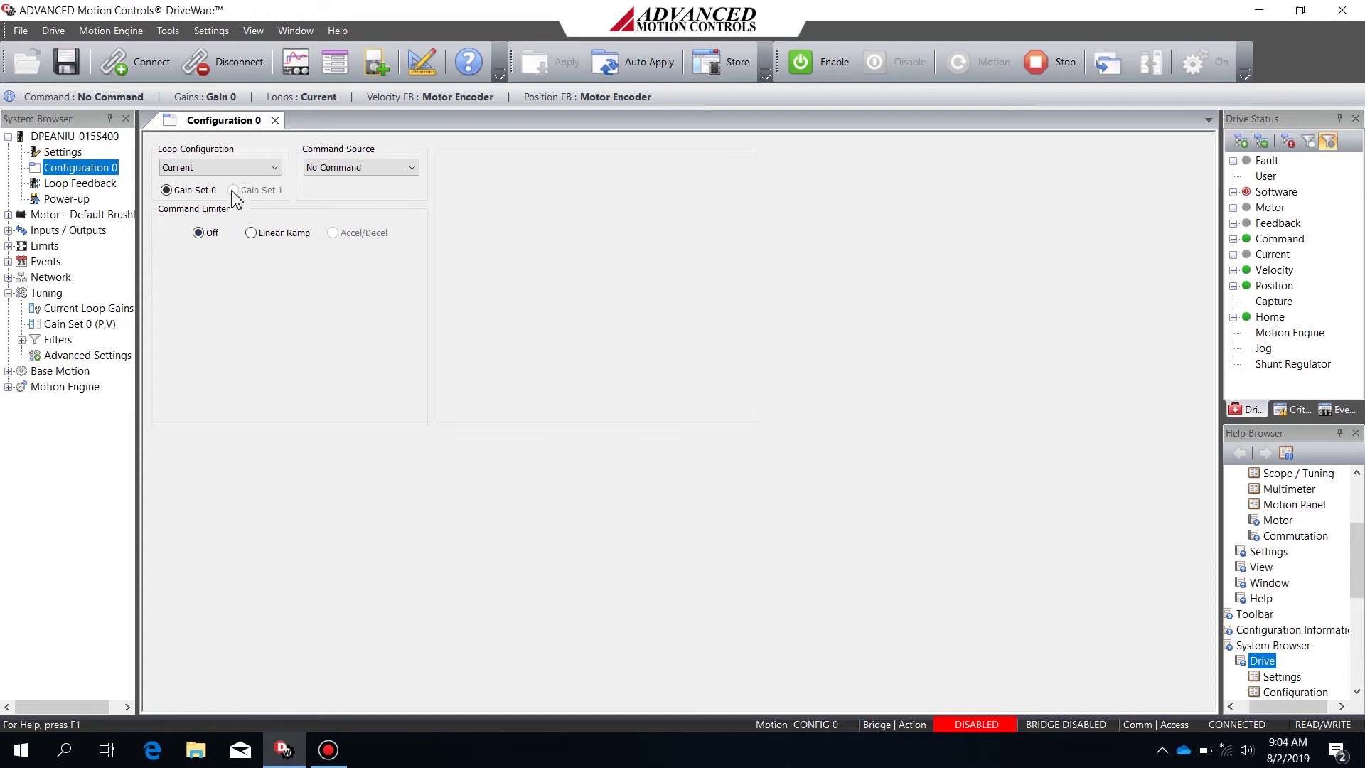
# - Apply Position Around Current with an Accel/Decel limiter (500 rpm, 1000 rpm/s ramps) to Configuration 0
pyautogui.click(236, 169)
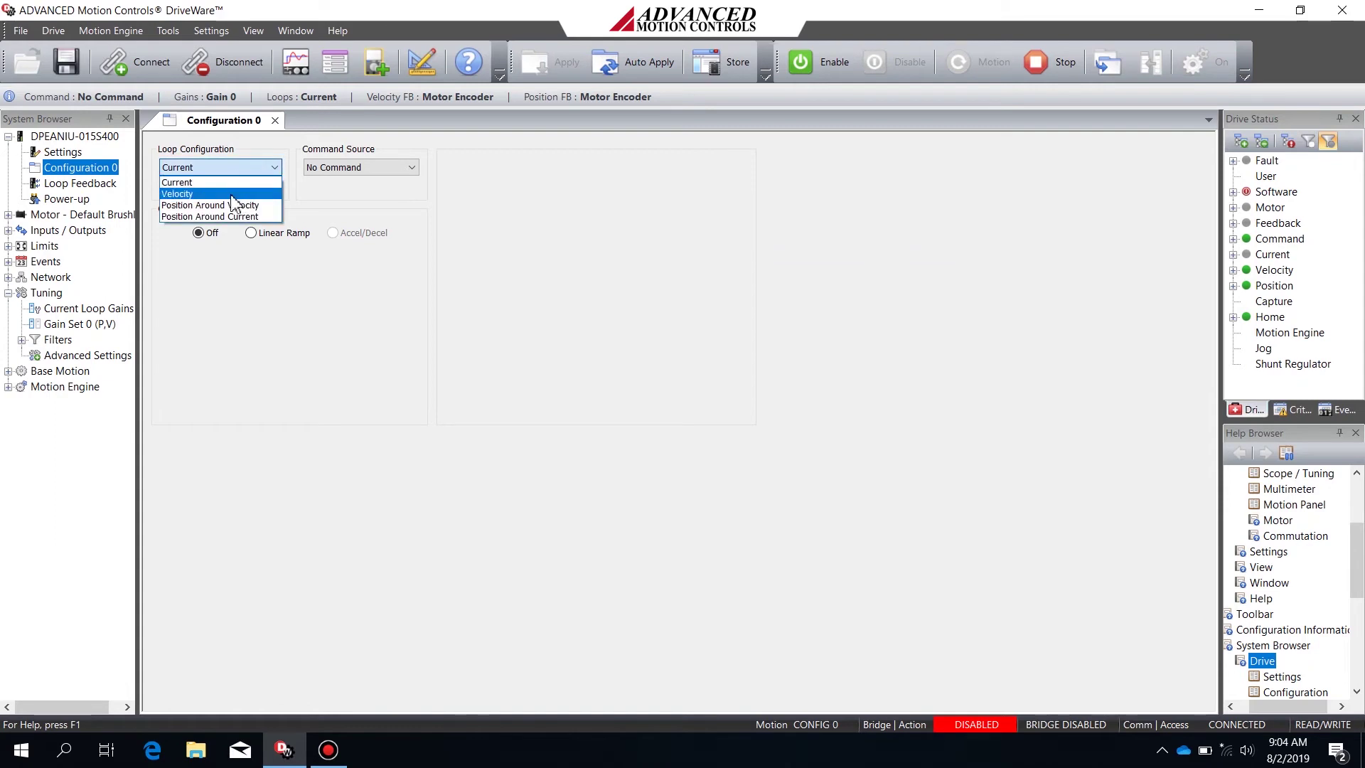
pyautogui.click(233, 219)
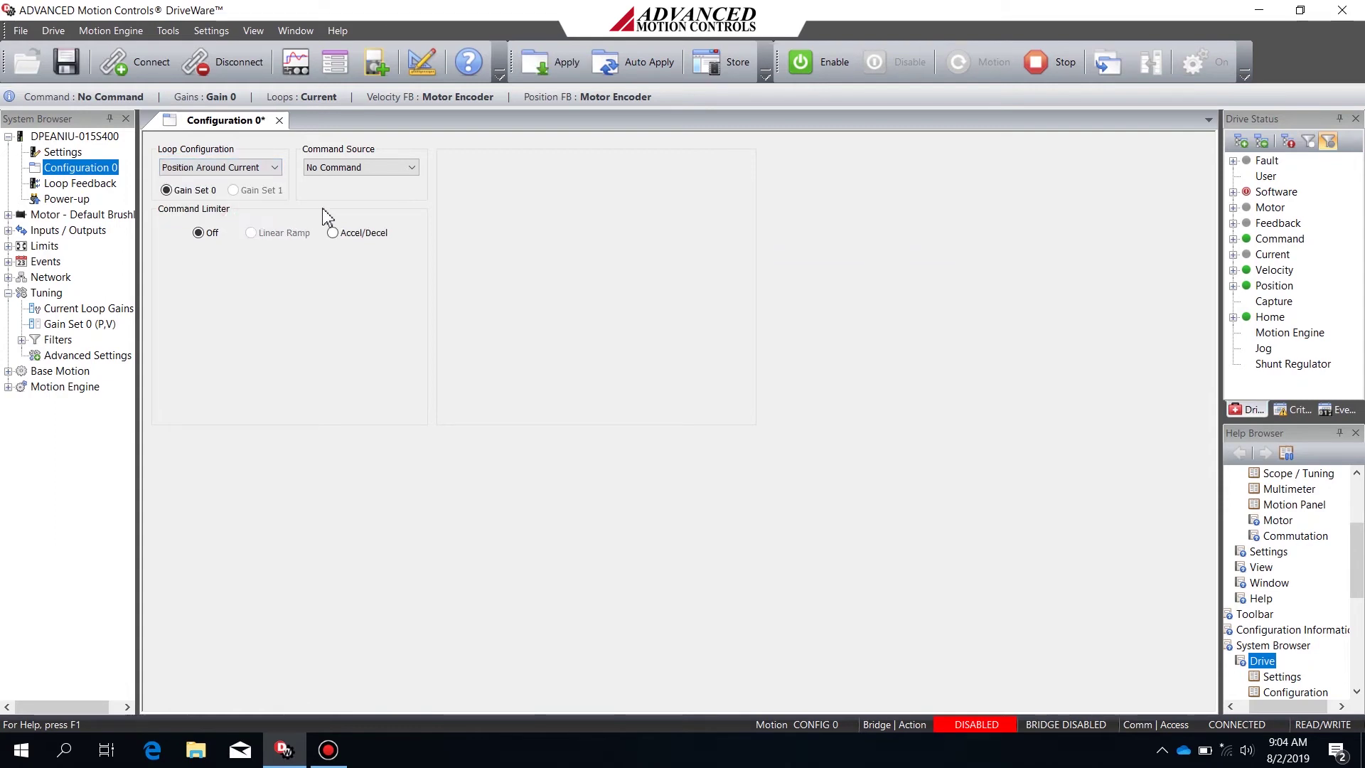
pyautogui.click(332, 233)
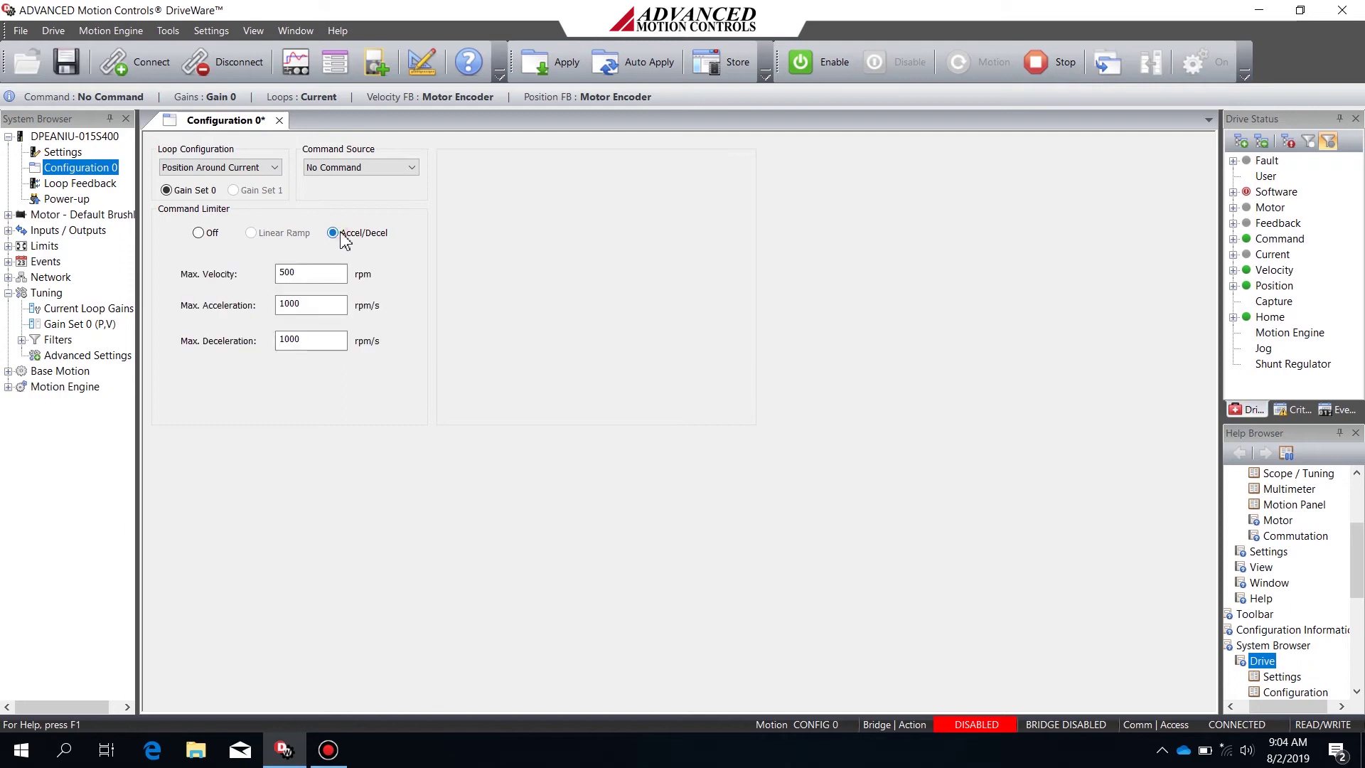
pyautogui.click(316, 275)
pyautogui.click(313, 304)
pyautogui.click(310, 339)
pyautogui.click(567, 67)
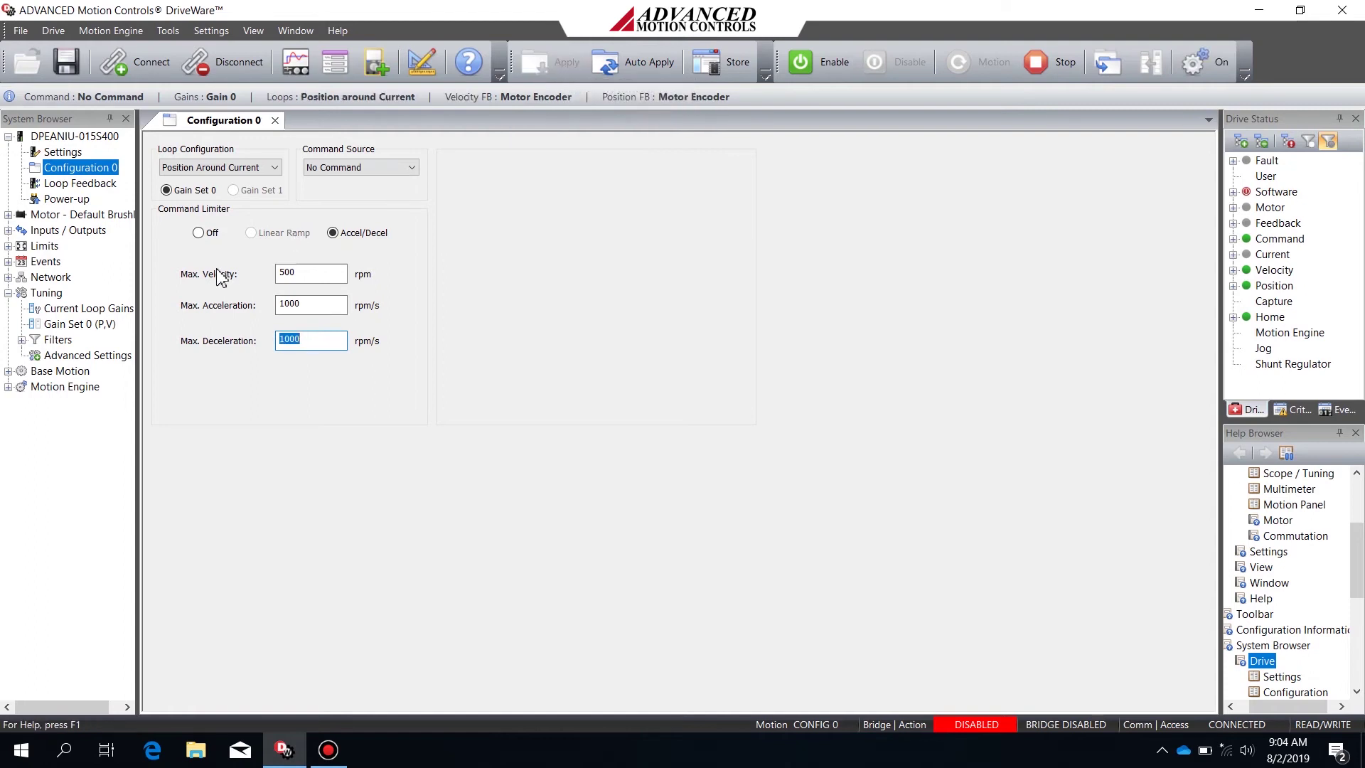
pyautogui.click(111, 327)
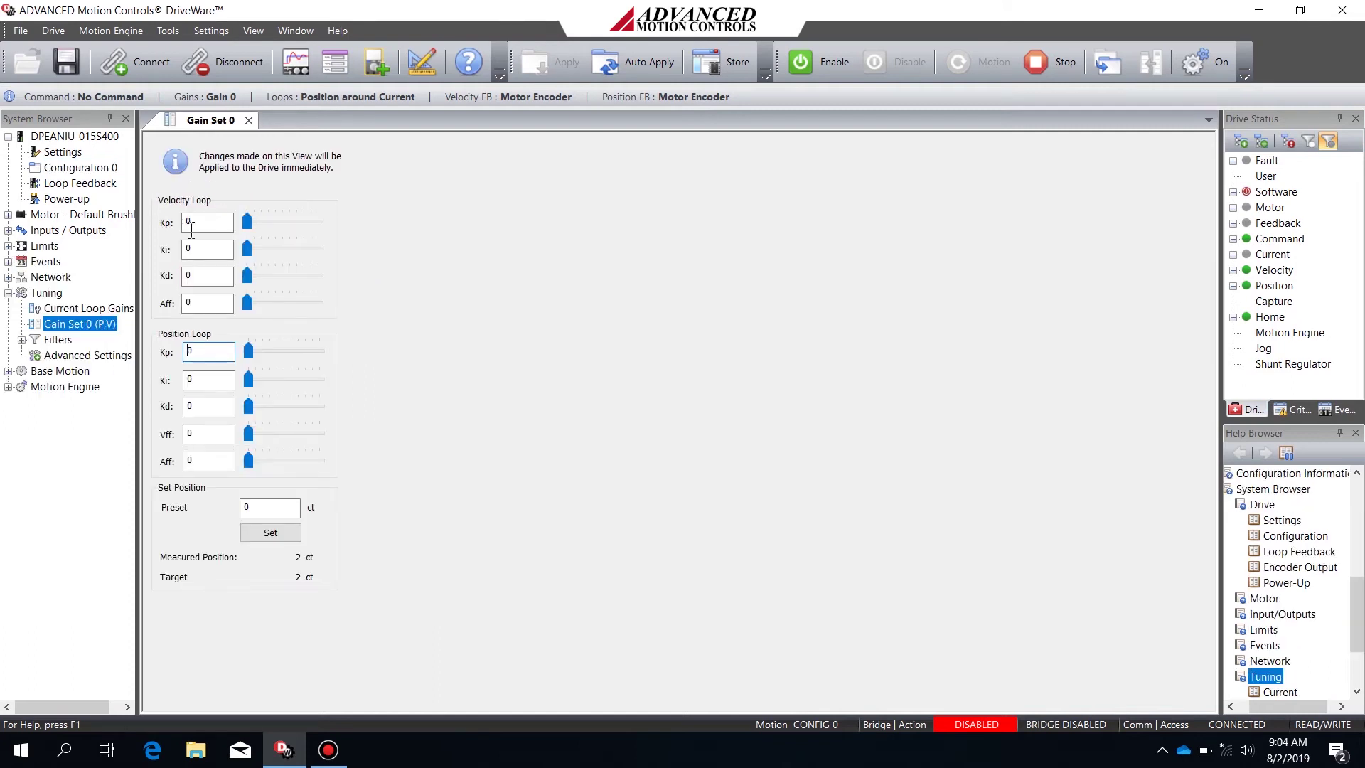
# - Open the scope beside Gain Set 0 and review the three position trace scales
pyautogui.click(311, 55)
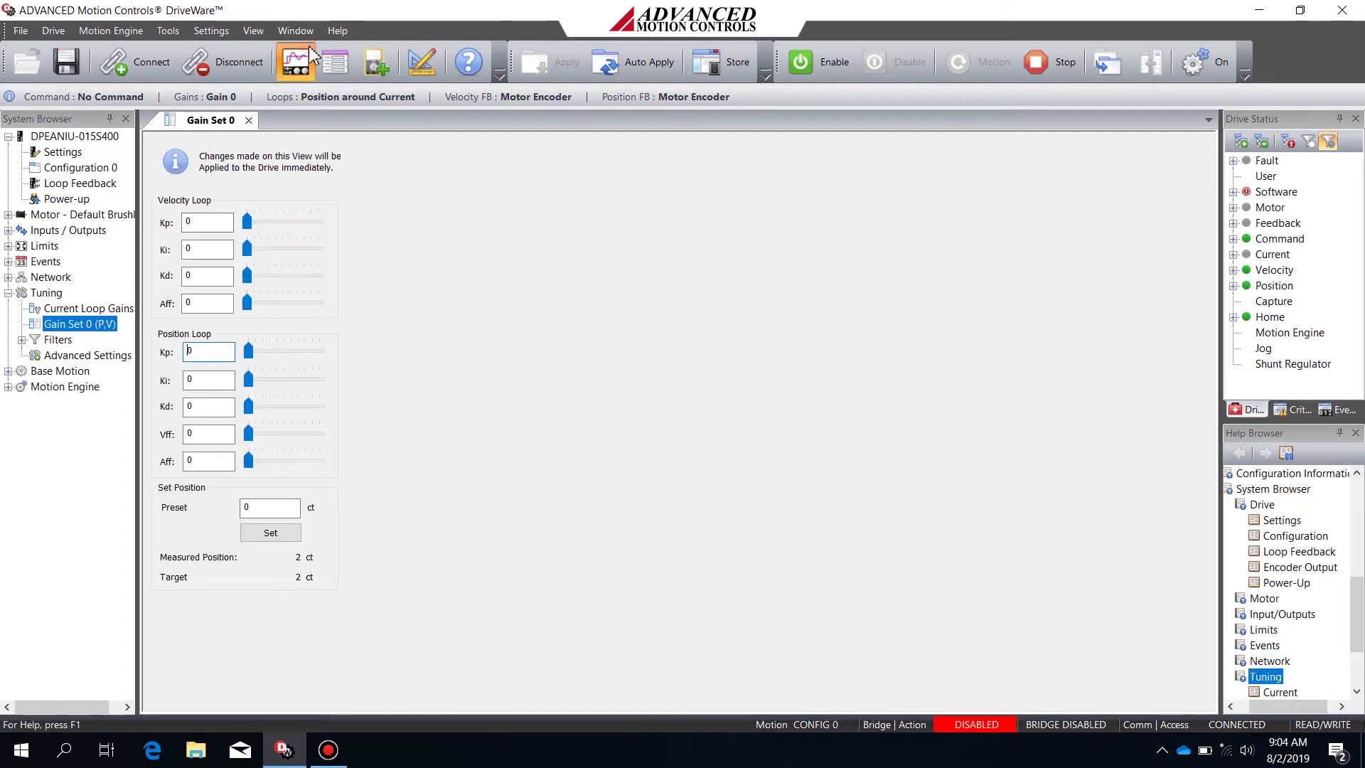
pyautogui.moveTo(676, 244); pyautogui.dragTo(452, 255)
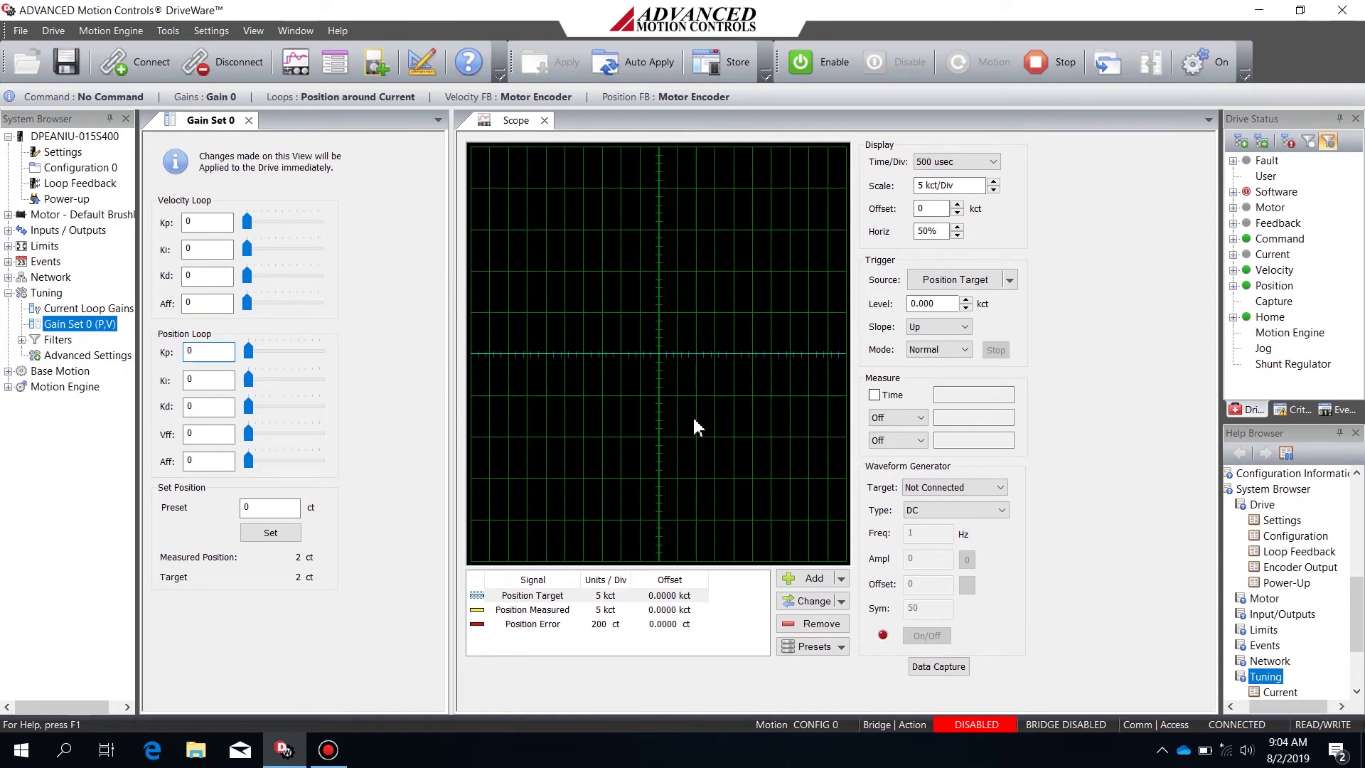
pyautogui.click(661, 600)
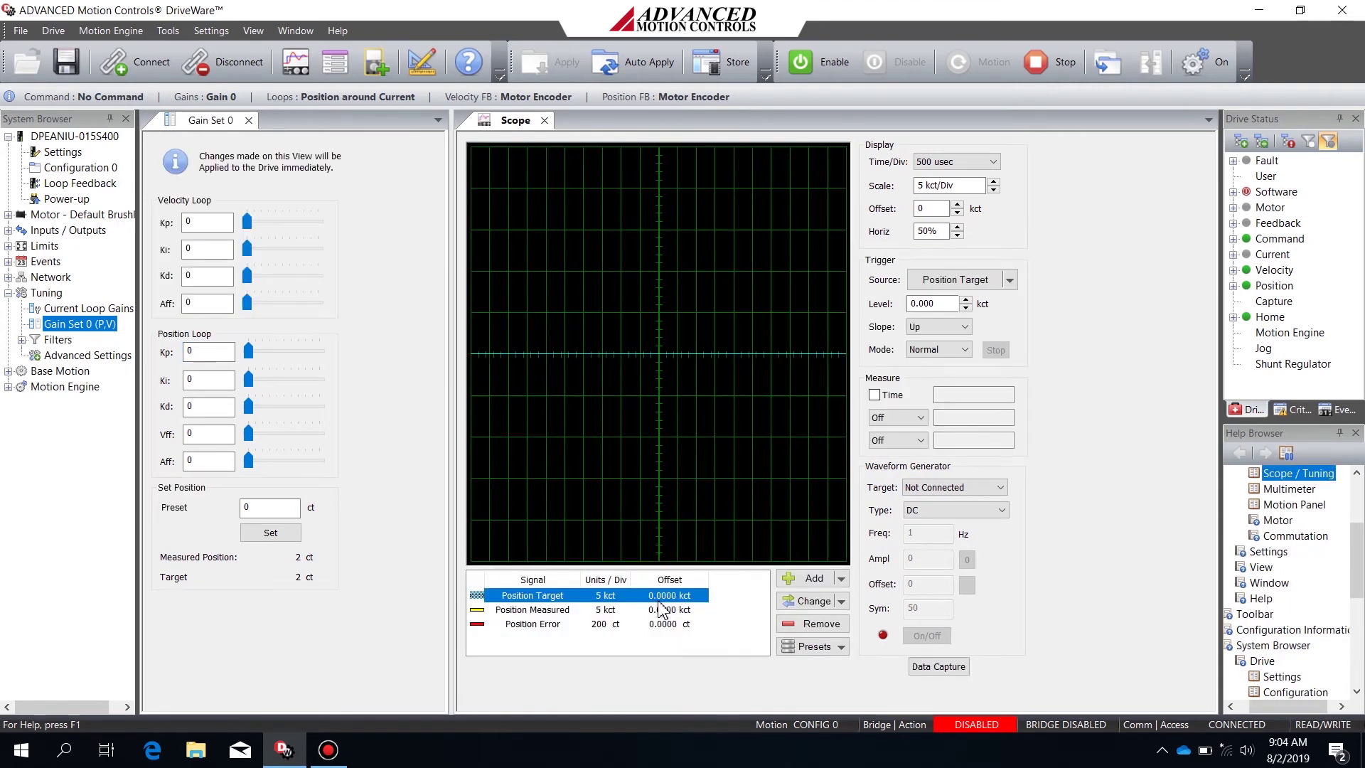
pyautogui.click(662, 610)
pyautogui.click(661, 625)
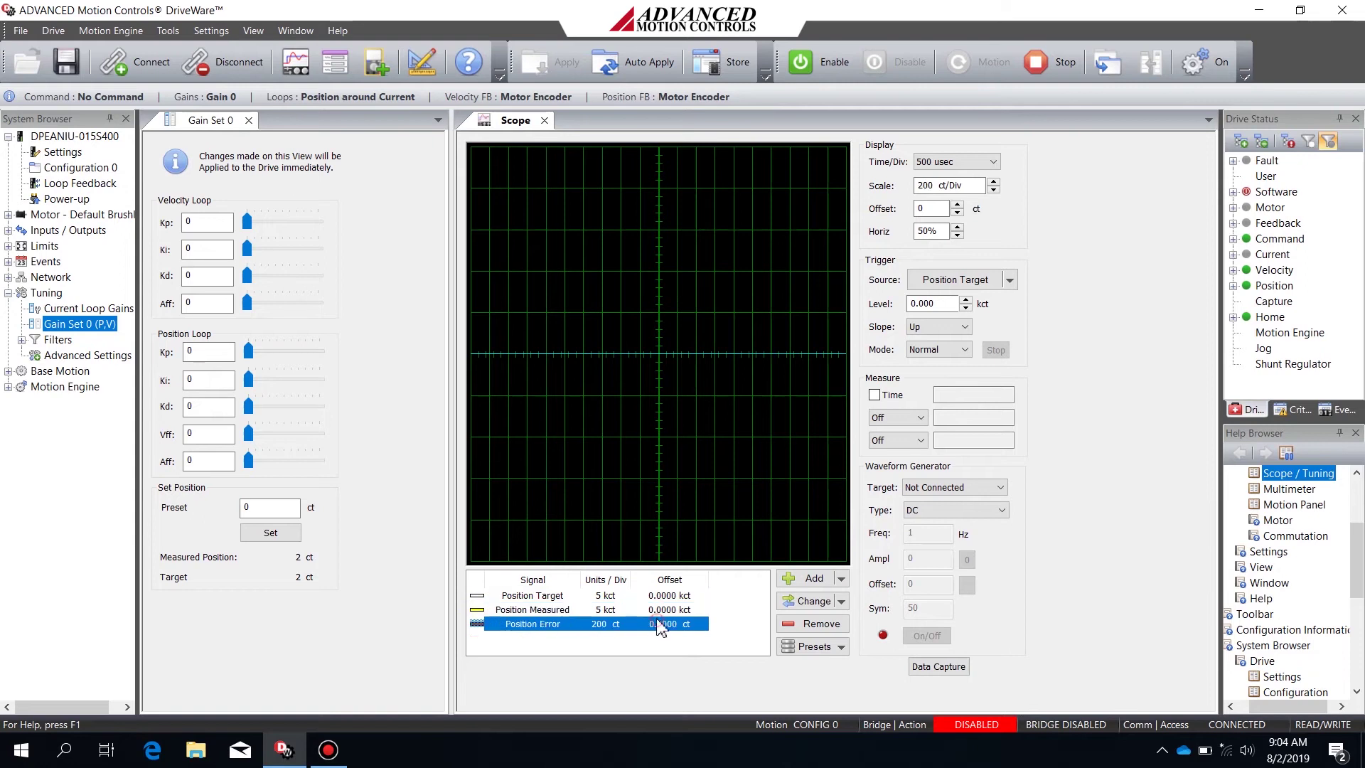
# - Drive a square wave into the Position Loop with offset 0 and amplitude 1000
pyautogui.click(959, 489)
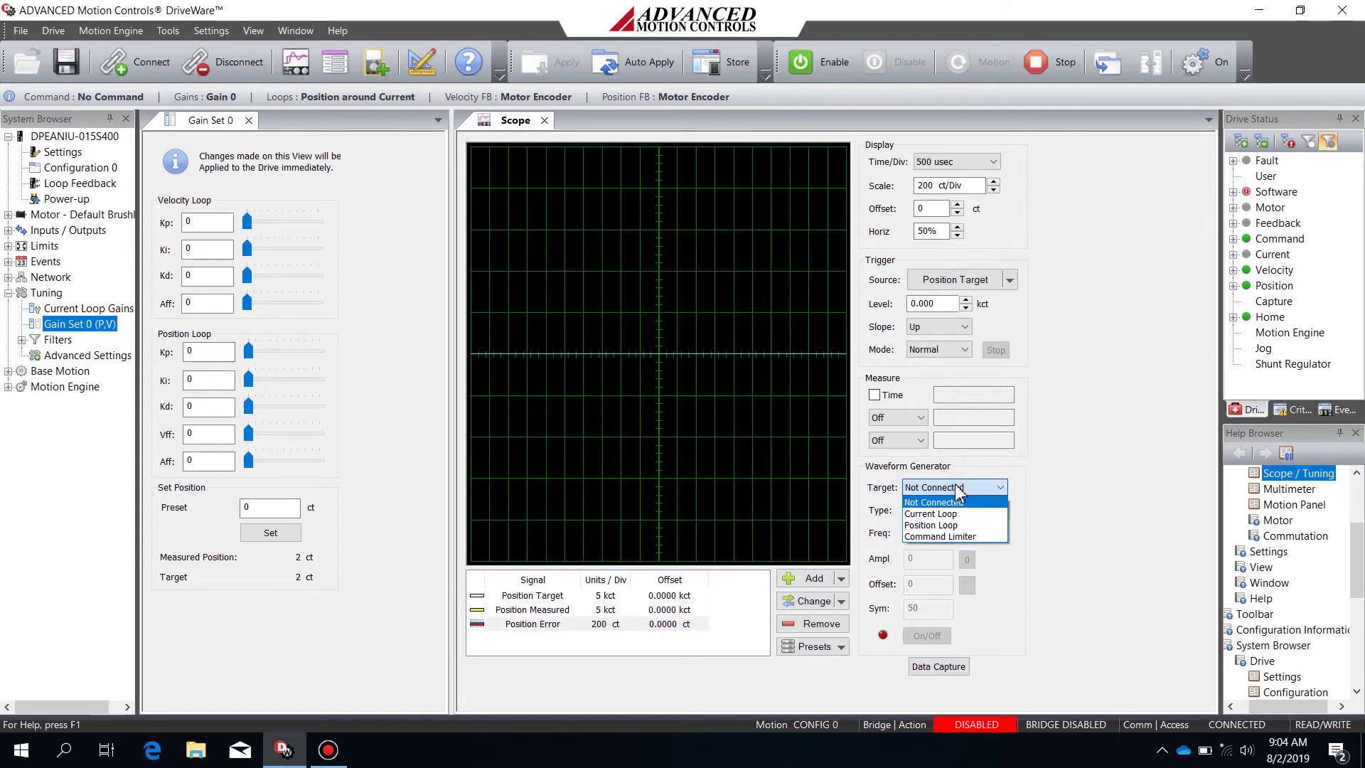
pyautogui.click(945, 526)
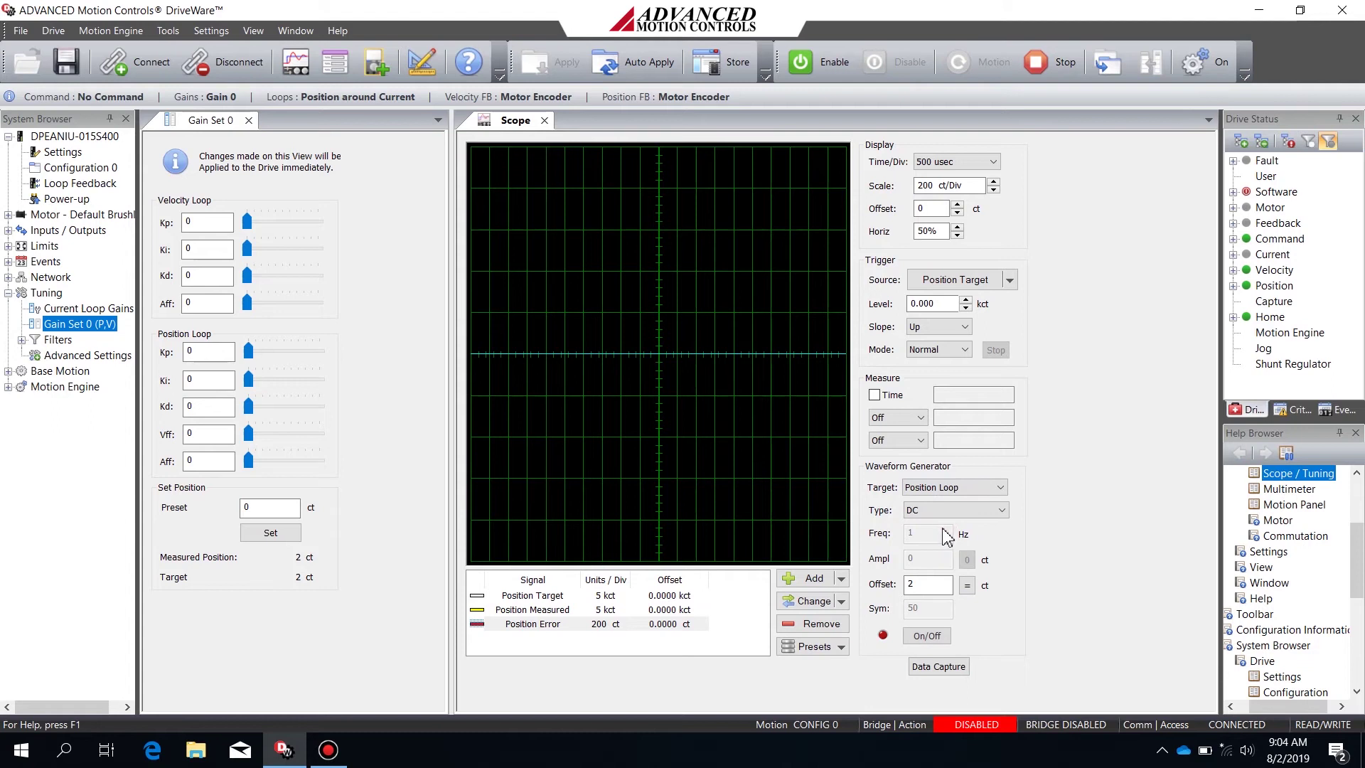
pyautogui.click(947, 511)
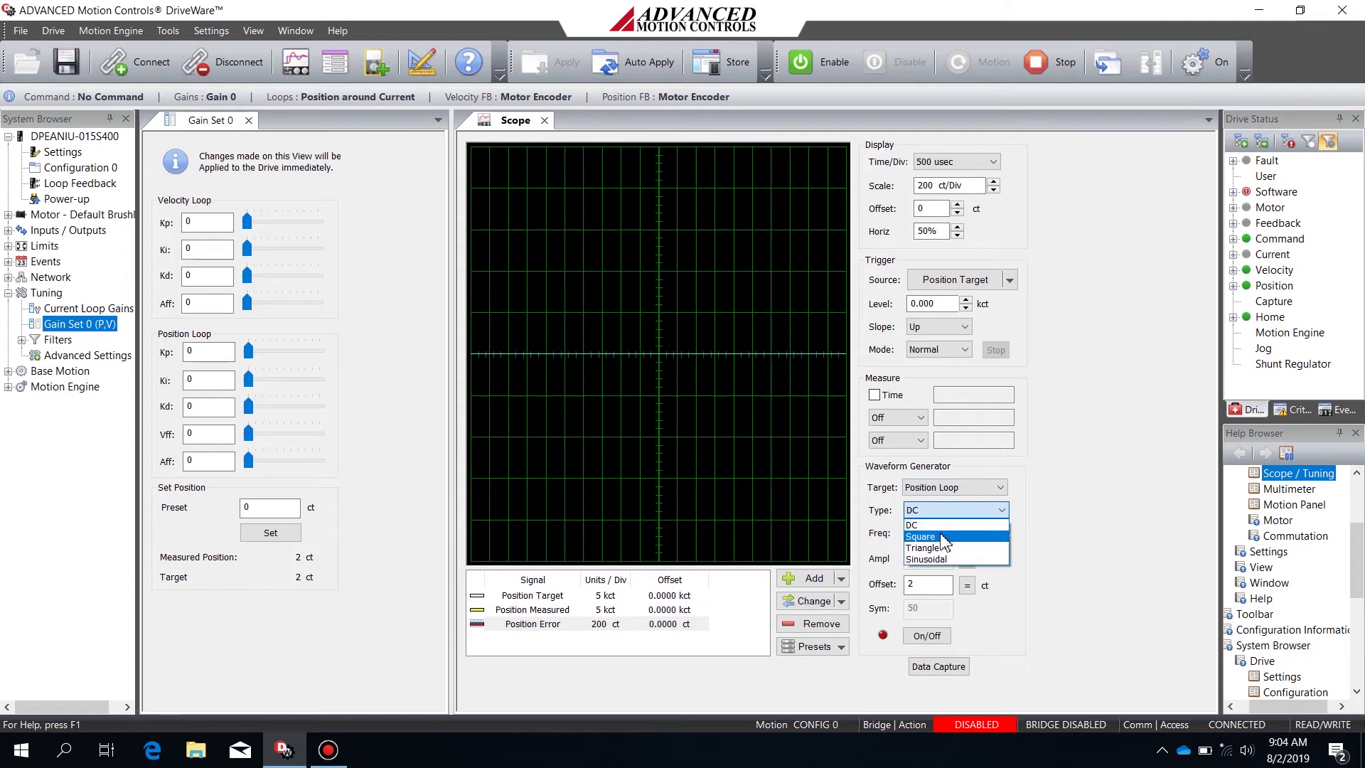
pyautogui.click(942, 536)
pyautogui.click(933, 582)
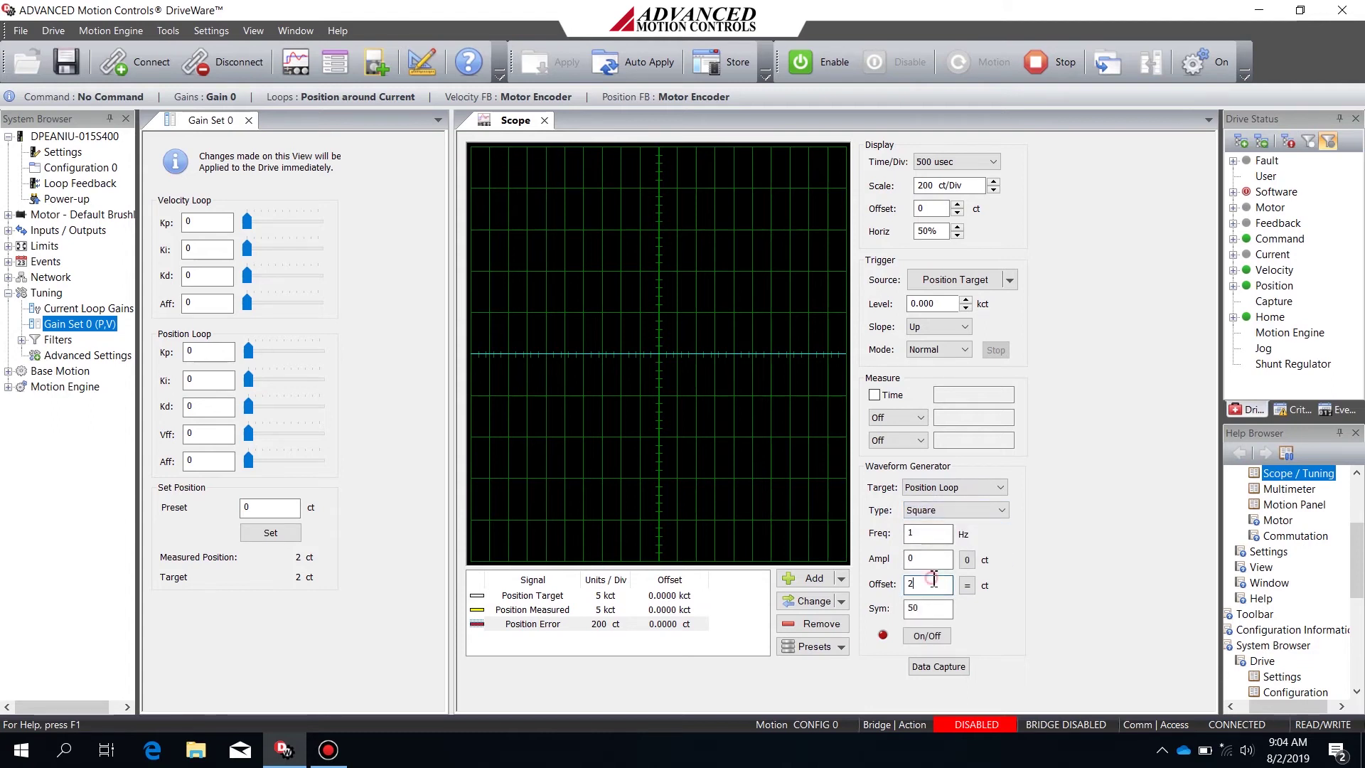
pyautogui.press('BackSpace')
pyautogui.write('0')
pyautogui.click(939, 561)
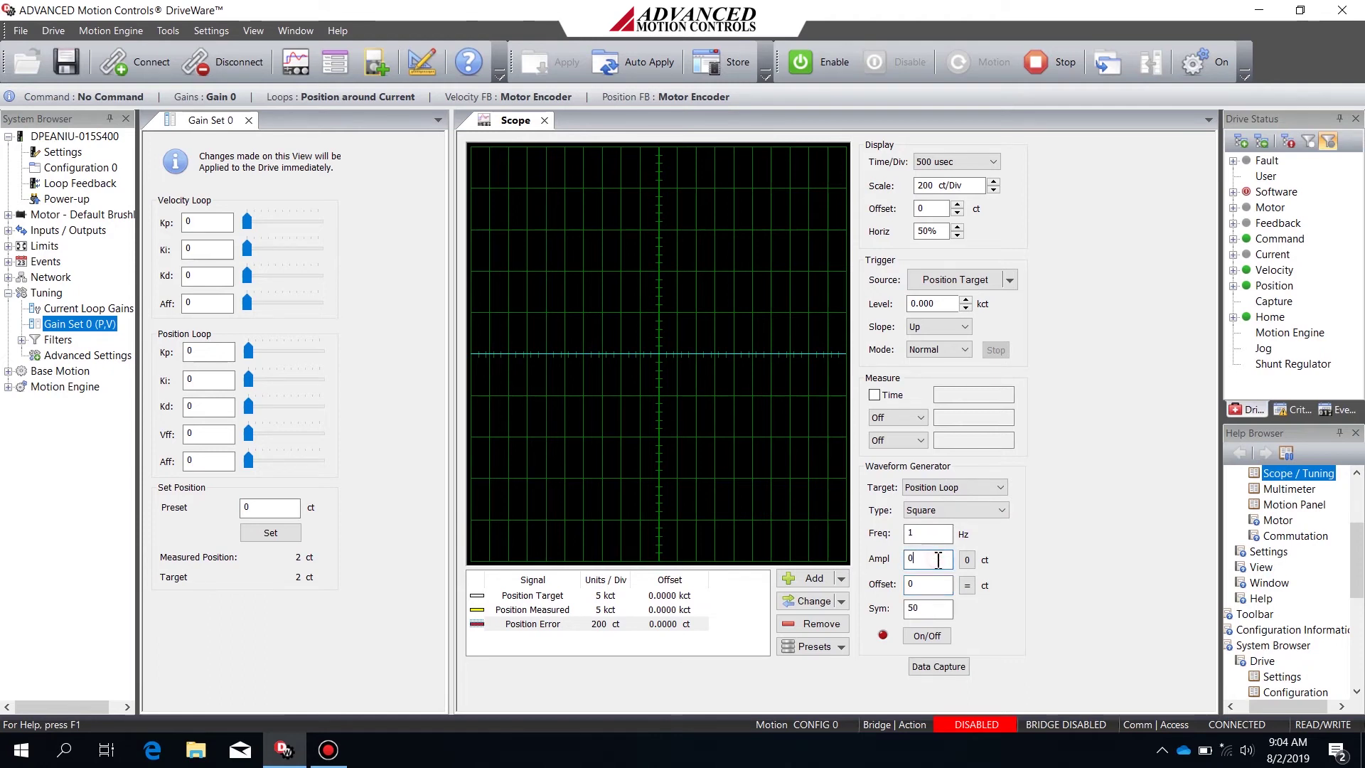
pyautogui.write('1000')
pyautogui.doubleClick(941, 587)
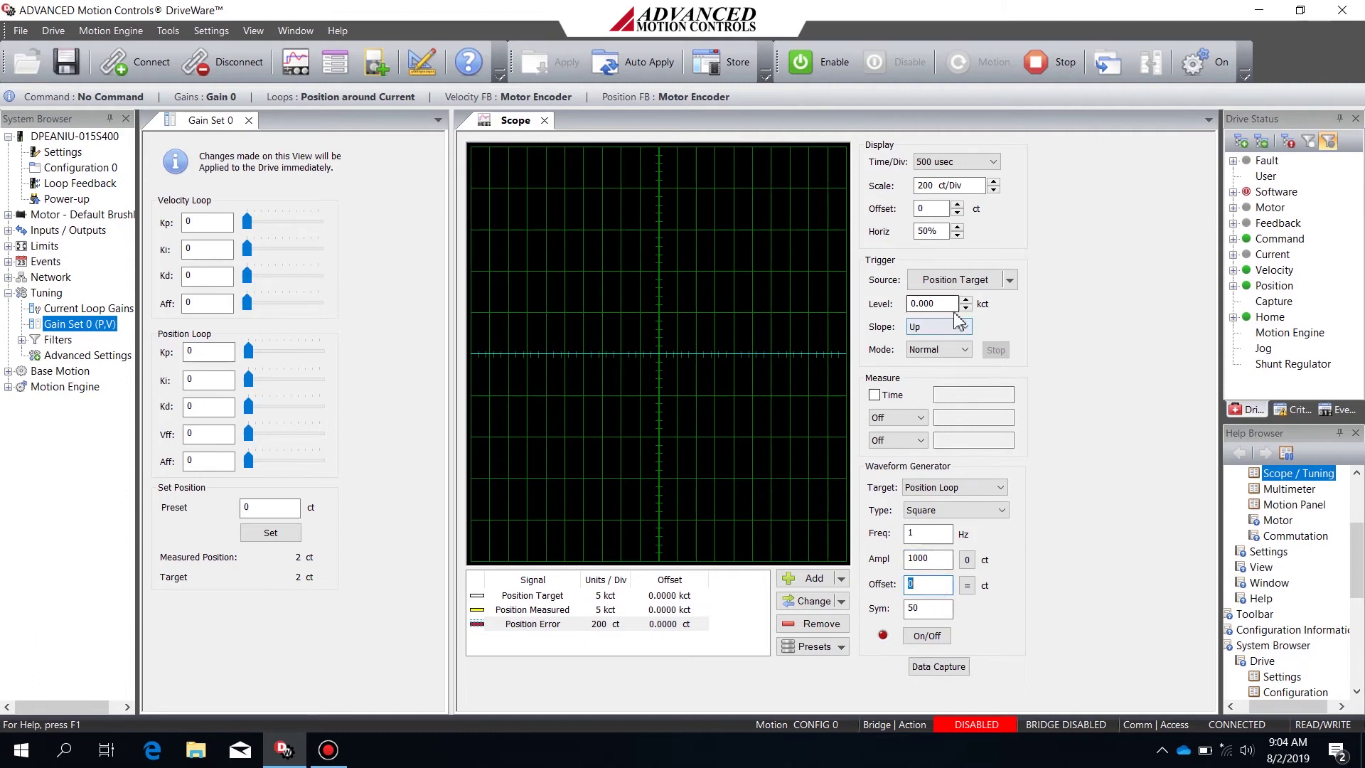
# - Use 100 msec/div, scale Position Target and Measured to 500 ct/Div, and drop Position Error
pyautogui.click(937, 162)
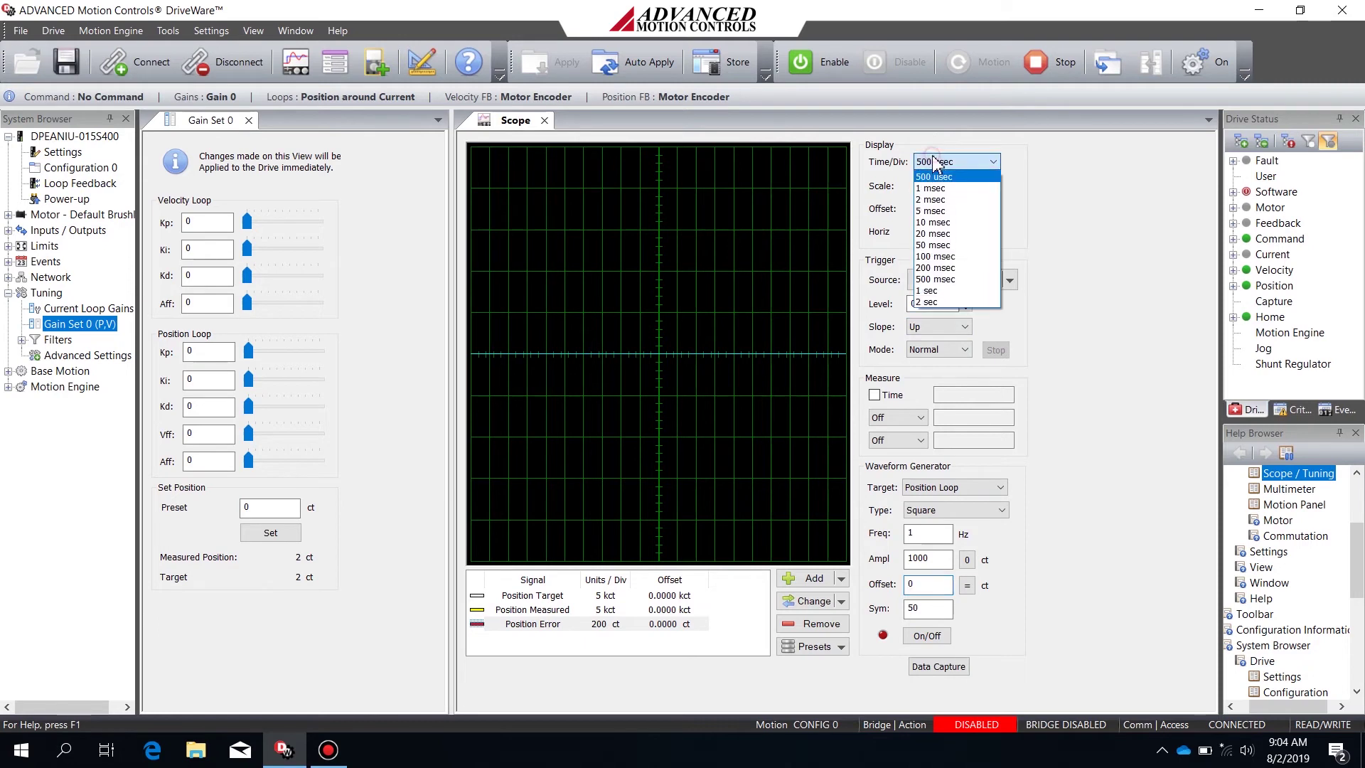
pyautogui.click(945, 256)
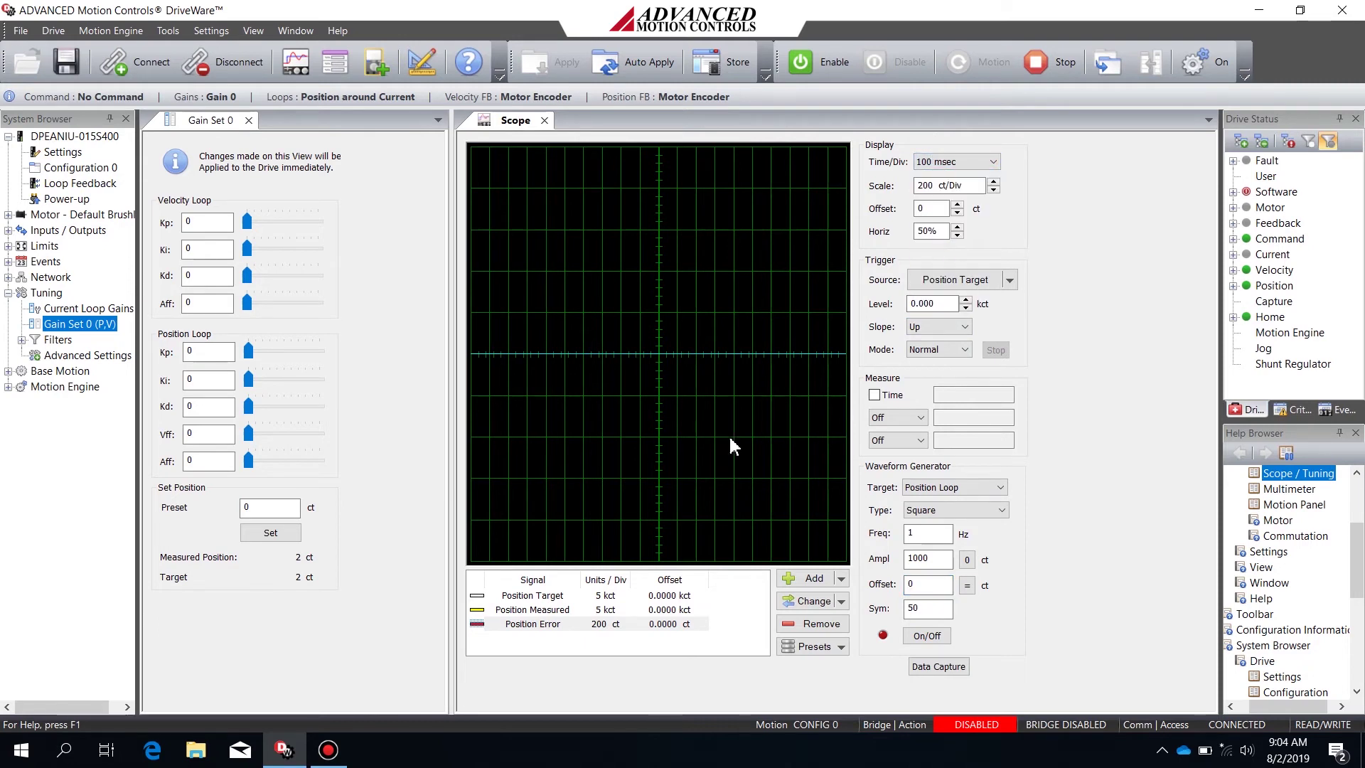
pyautogui.click(607, 598)
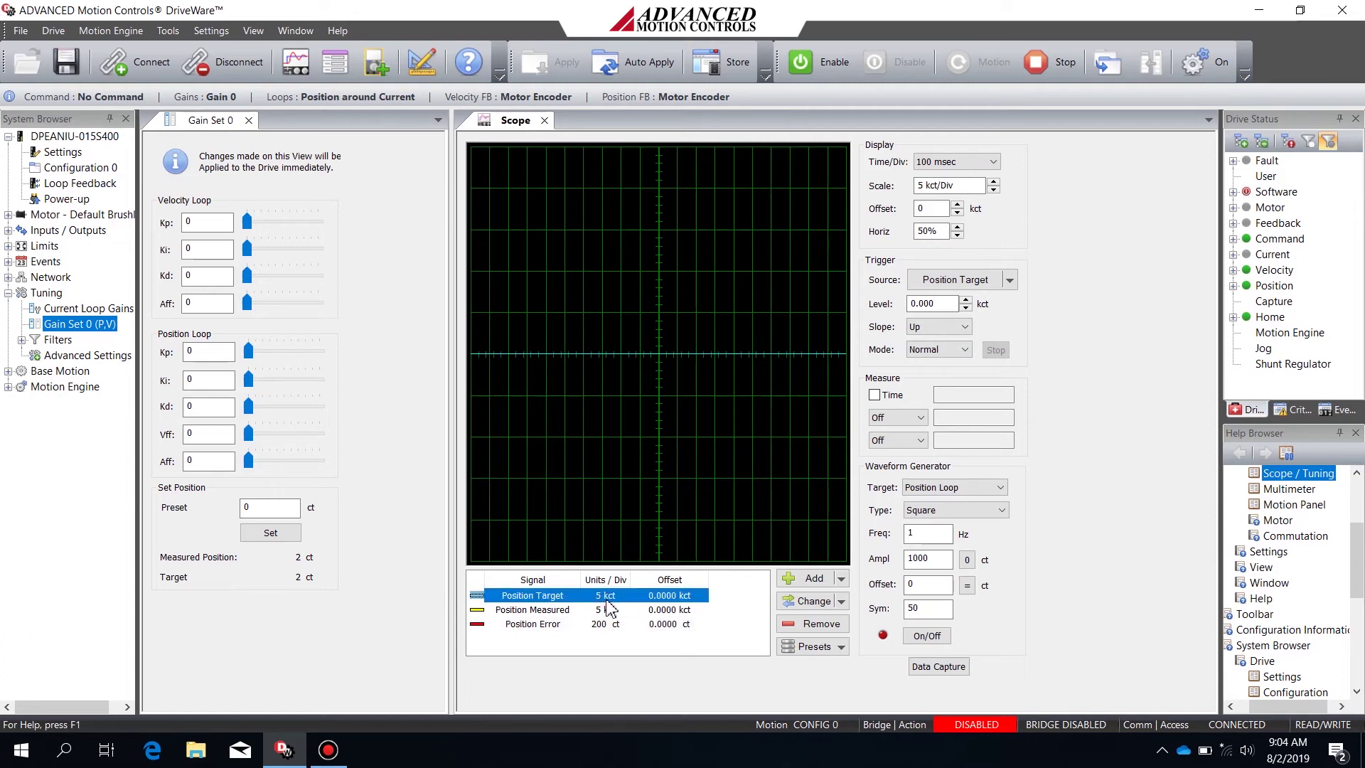
pyautogui.click(994, 189)
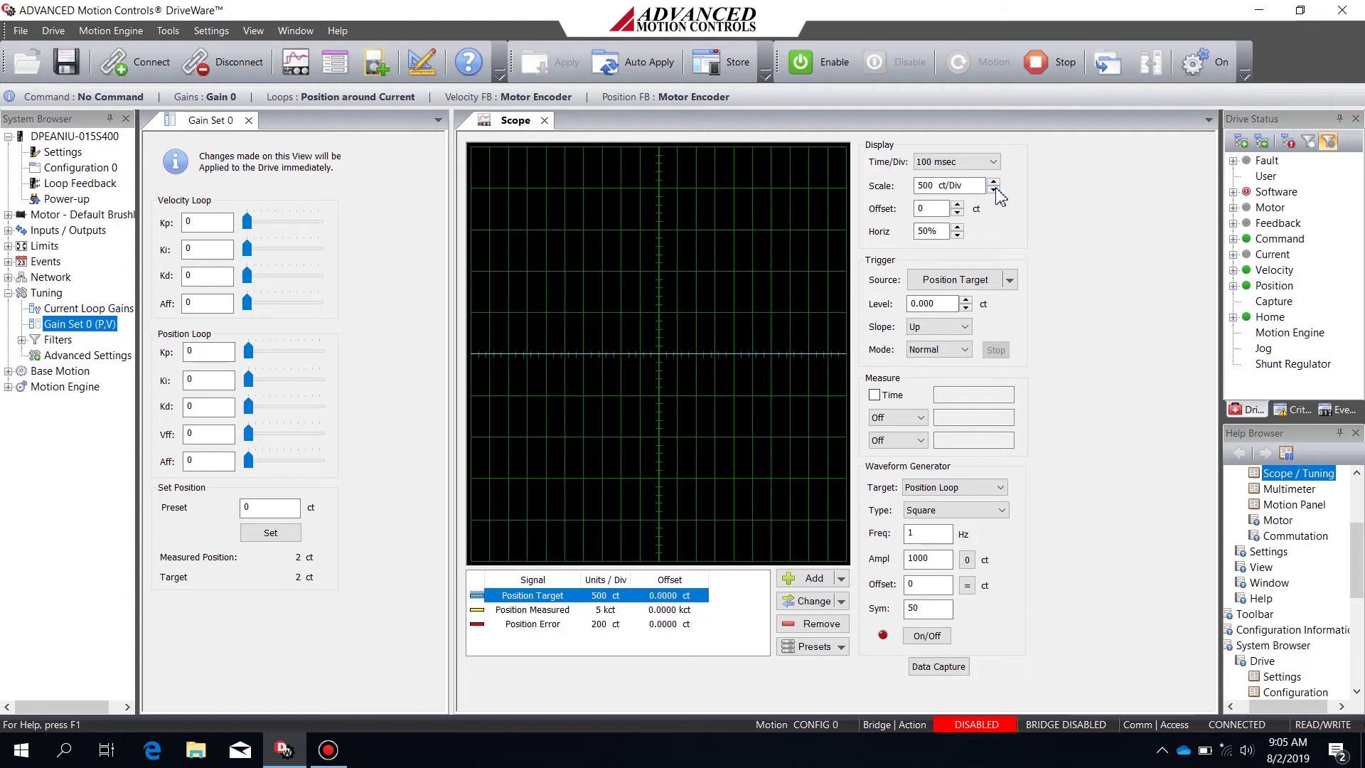
pyautogui.click(638, 610)
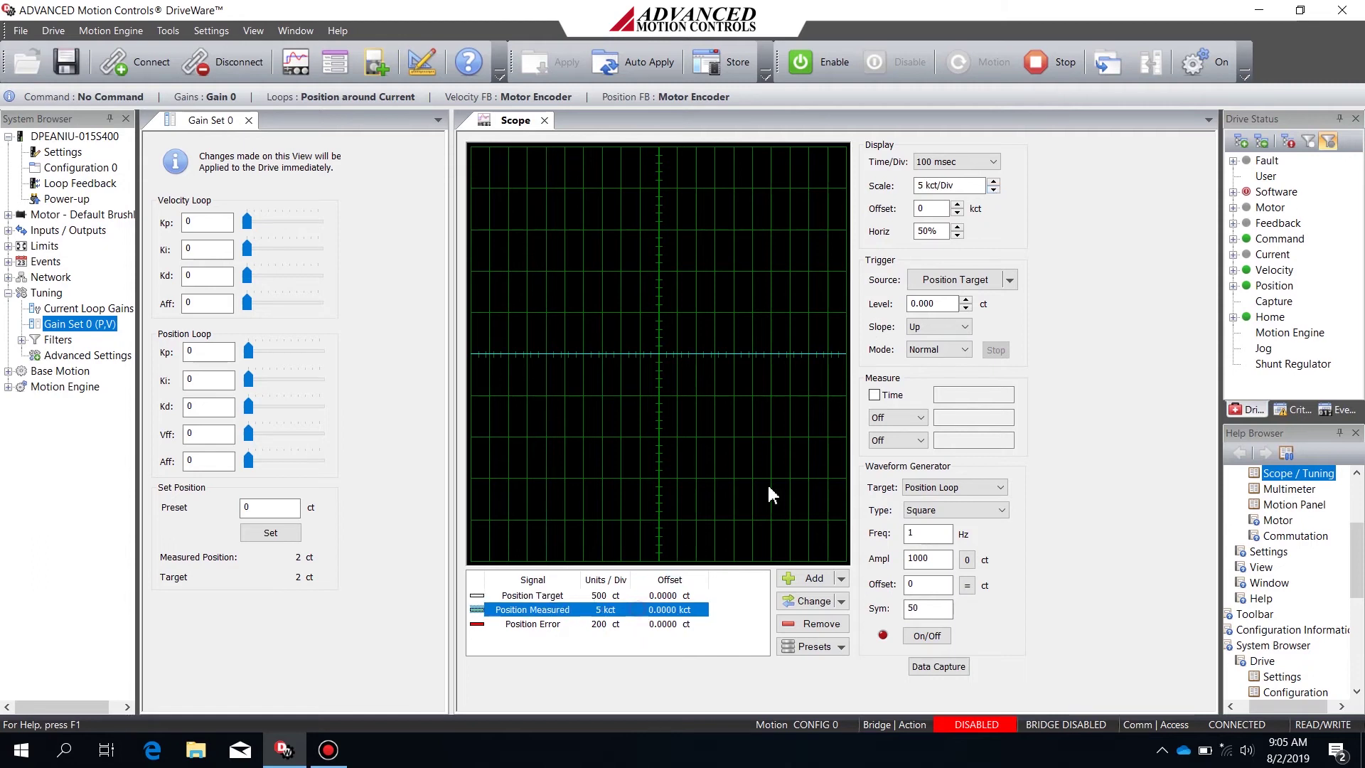
pyautogui.click(994, 190)
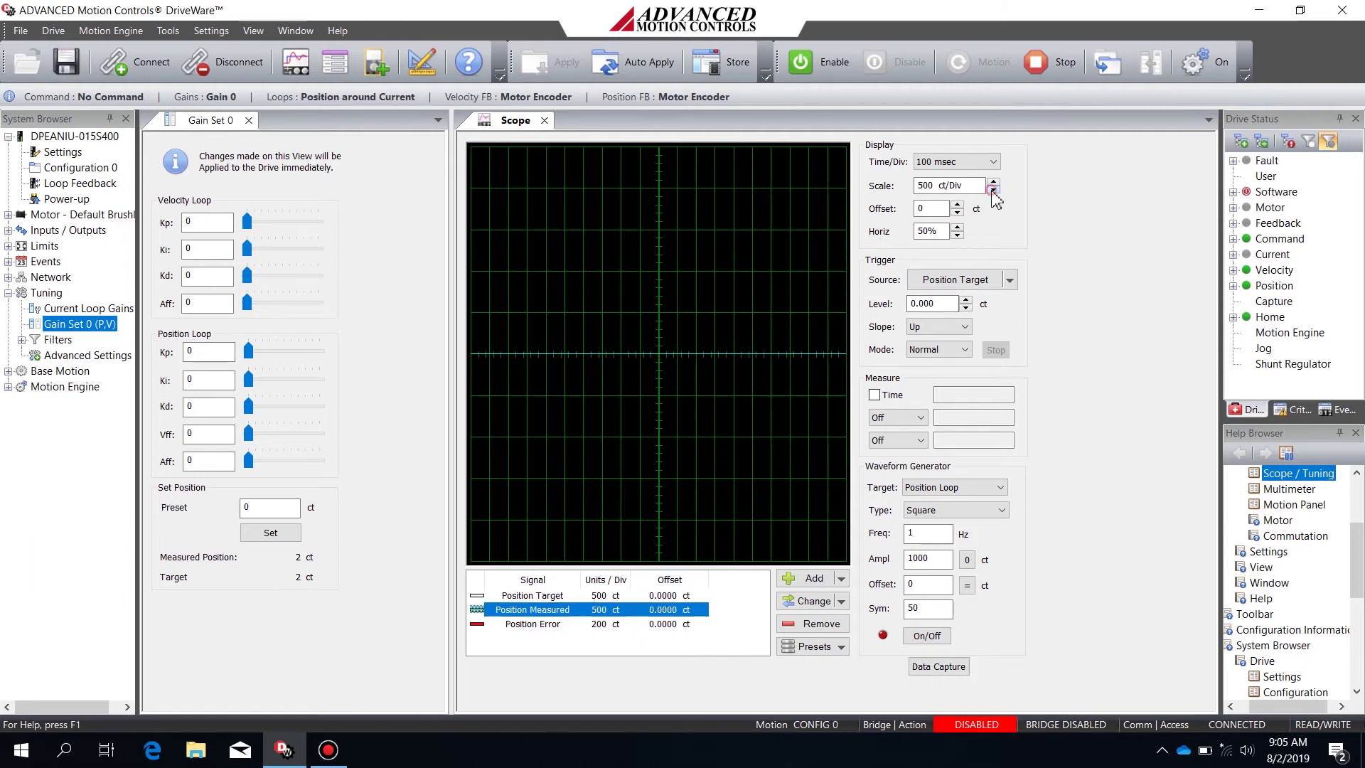
pyautogui.click(649, 624)
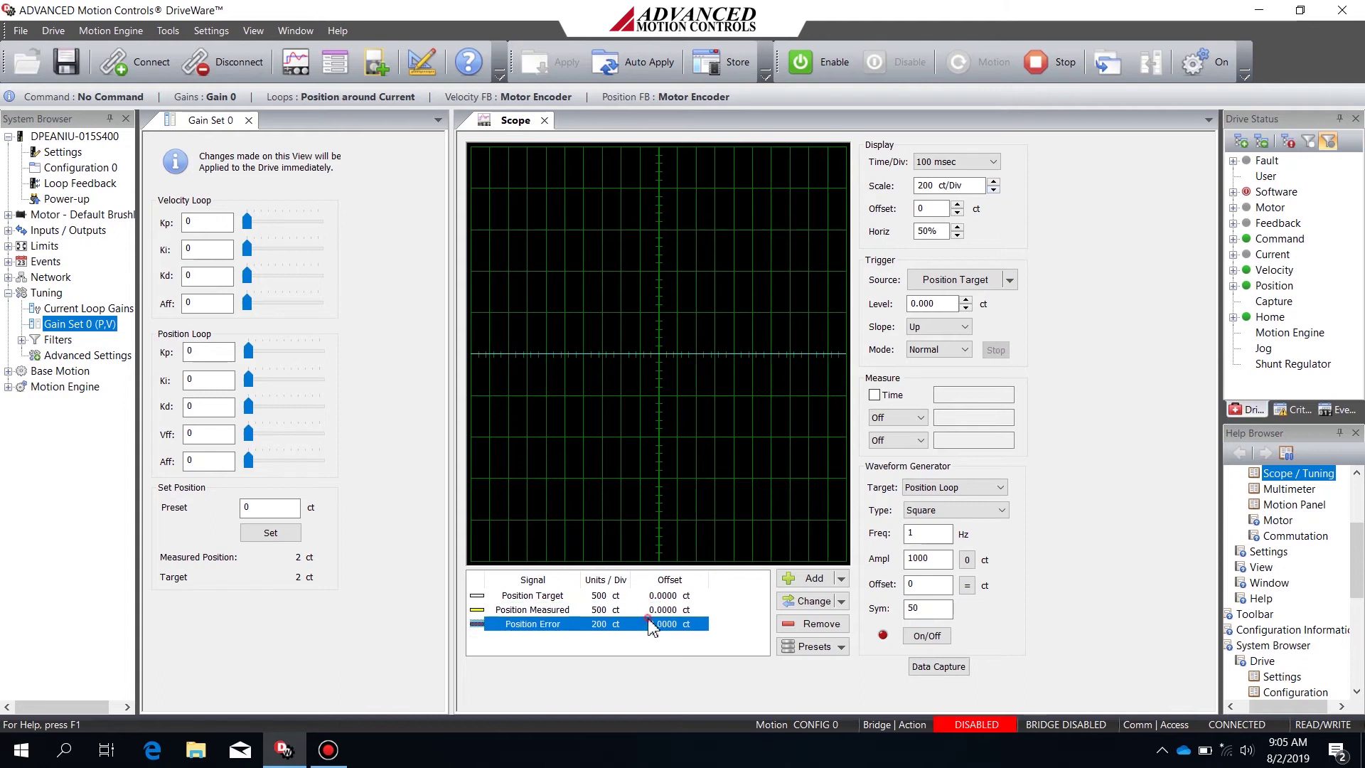
pyautogui.click(803, 624)
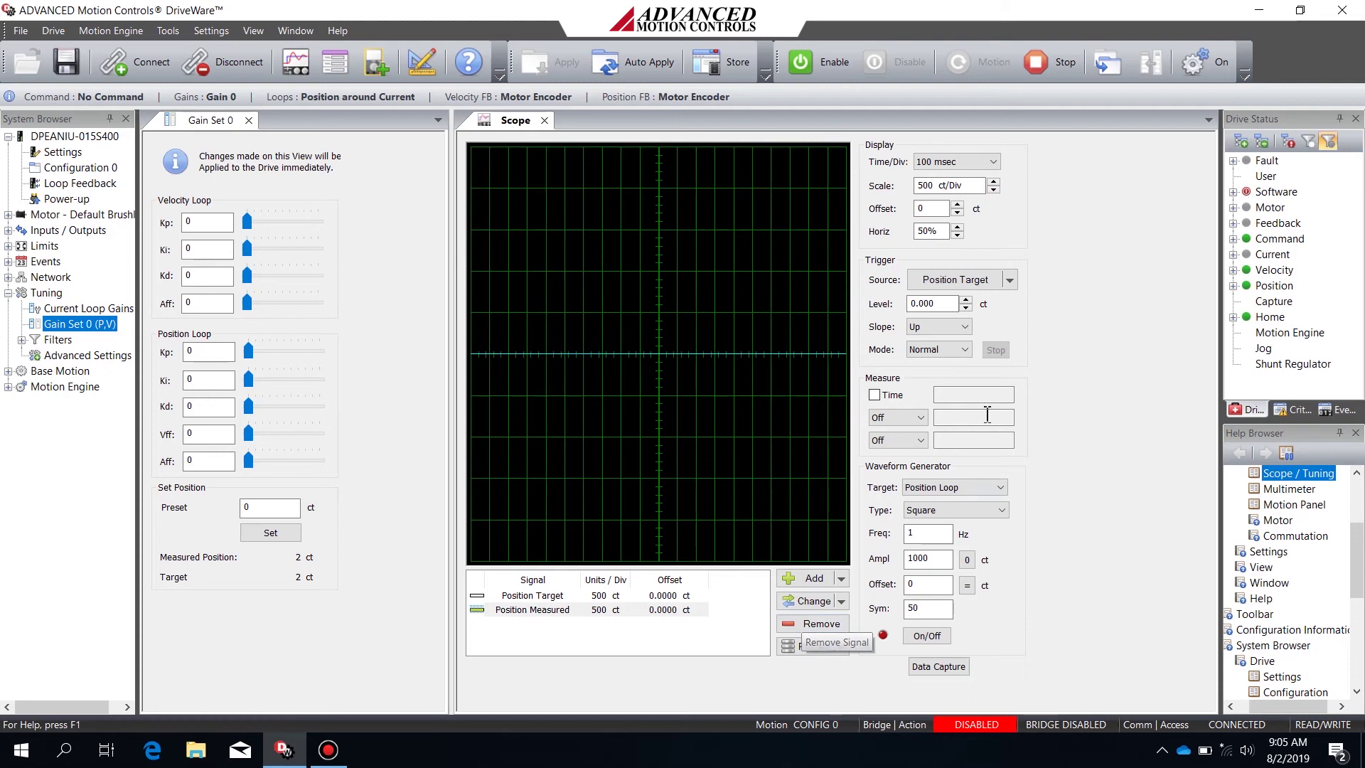